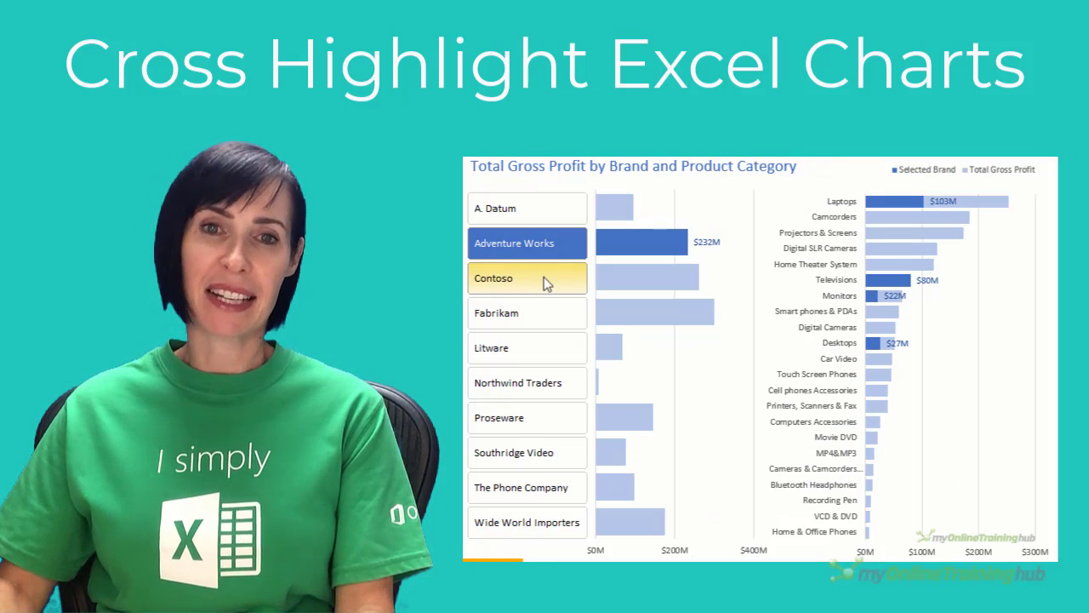
left_click(544, 278)
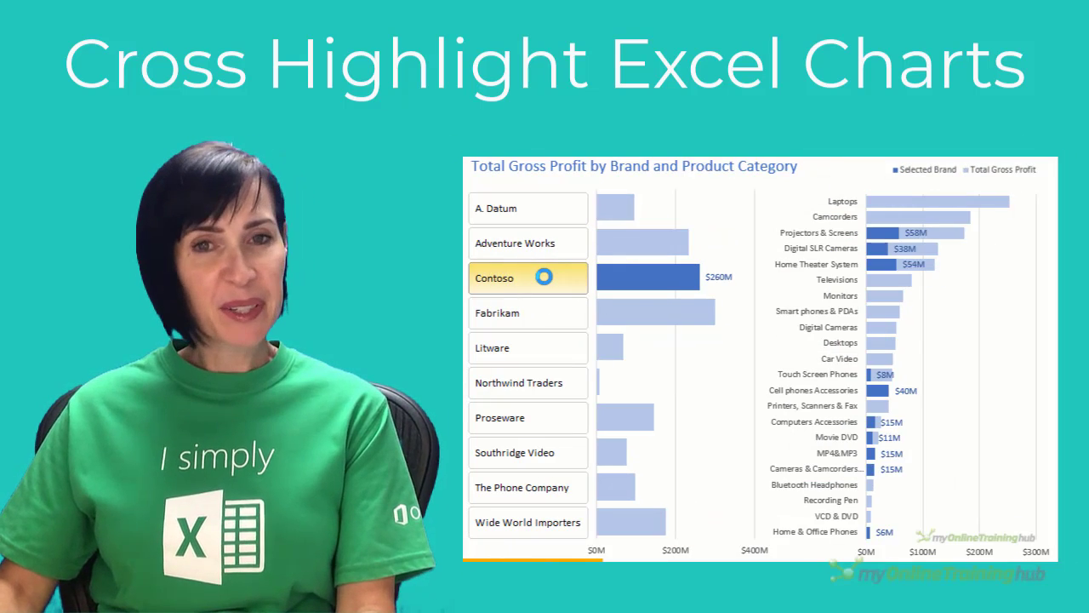
left_click(539, 315)
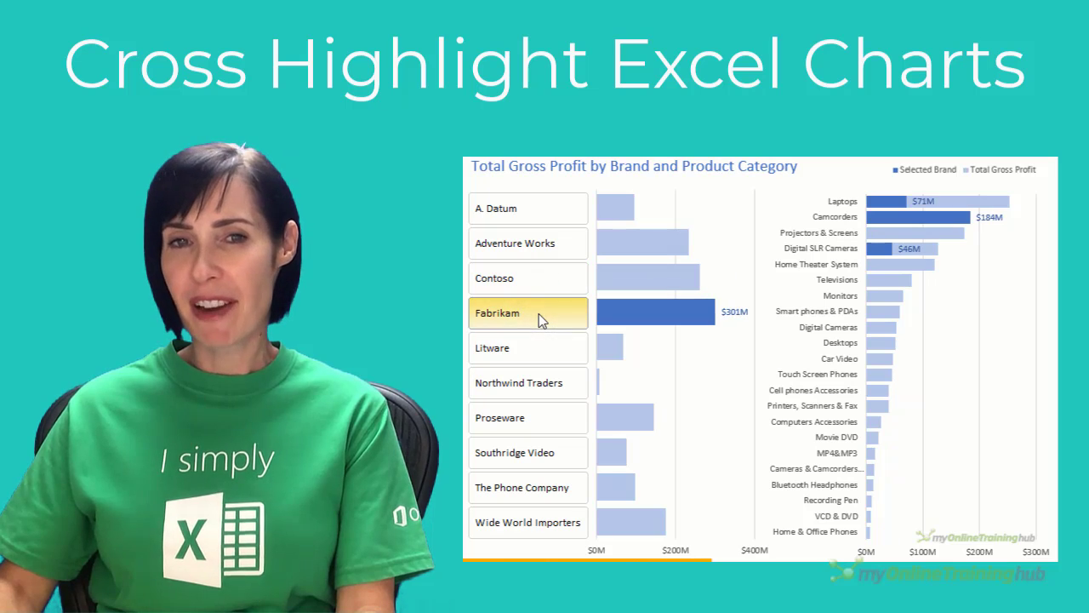
left_click(538, 426)
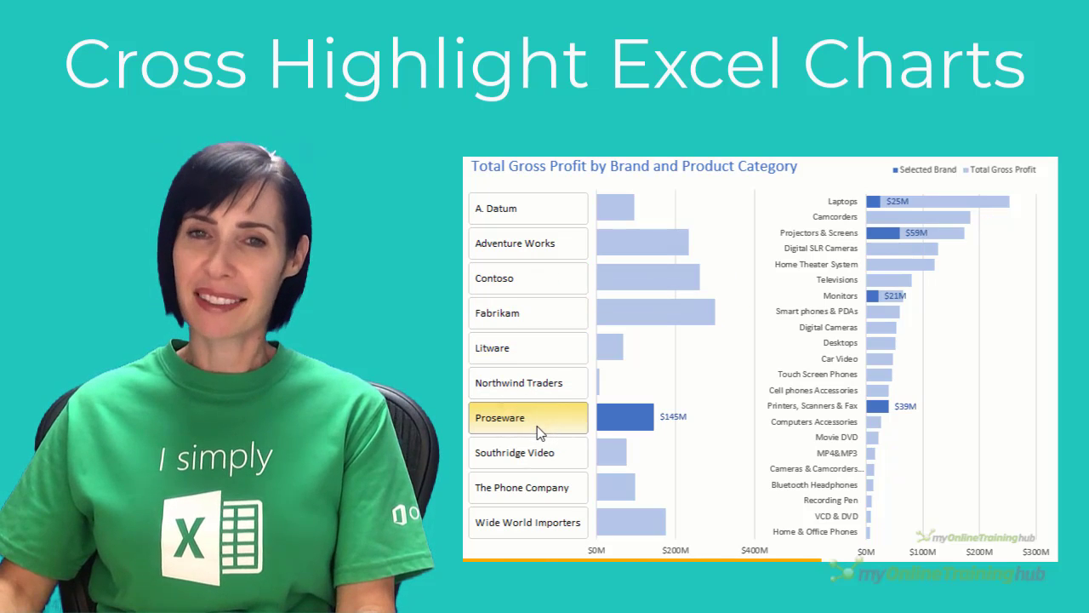
left_click(541, 518)
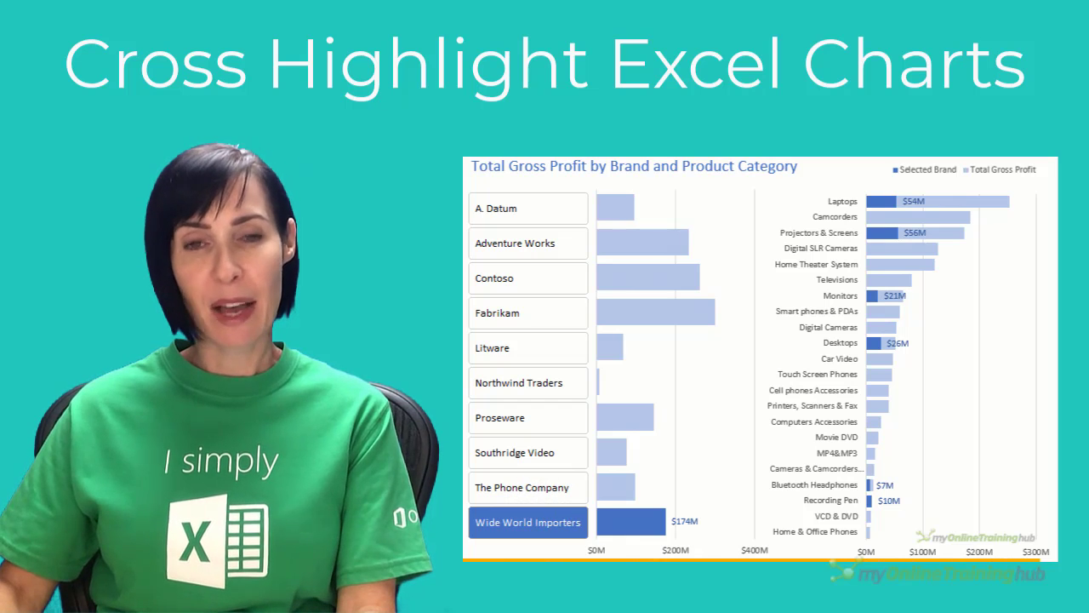
left_click(532, 244)
left_click(543, 276)
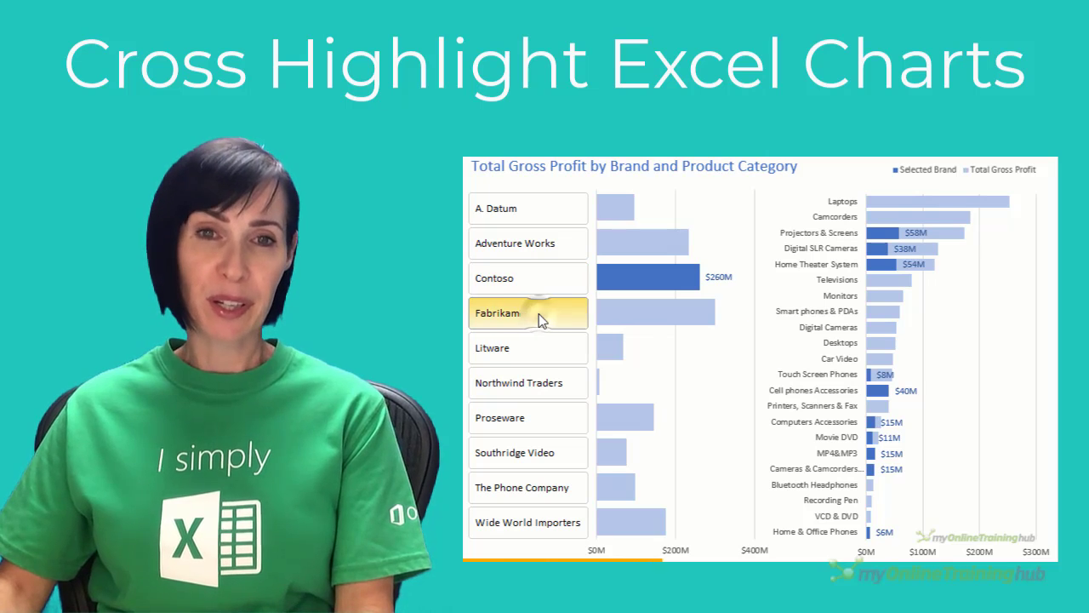
left_click(538, 315)
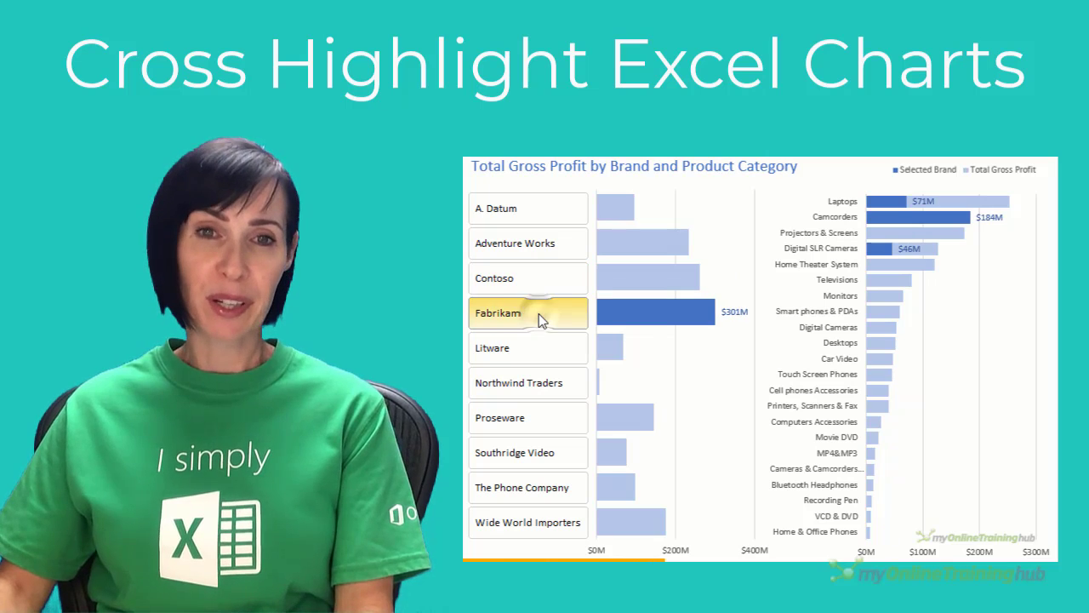
left_click(538, 430)
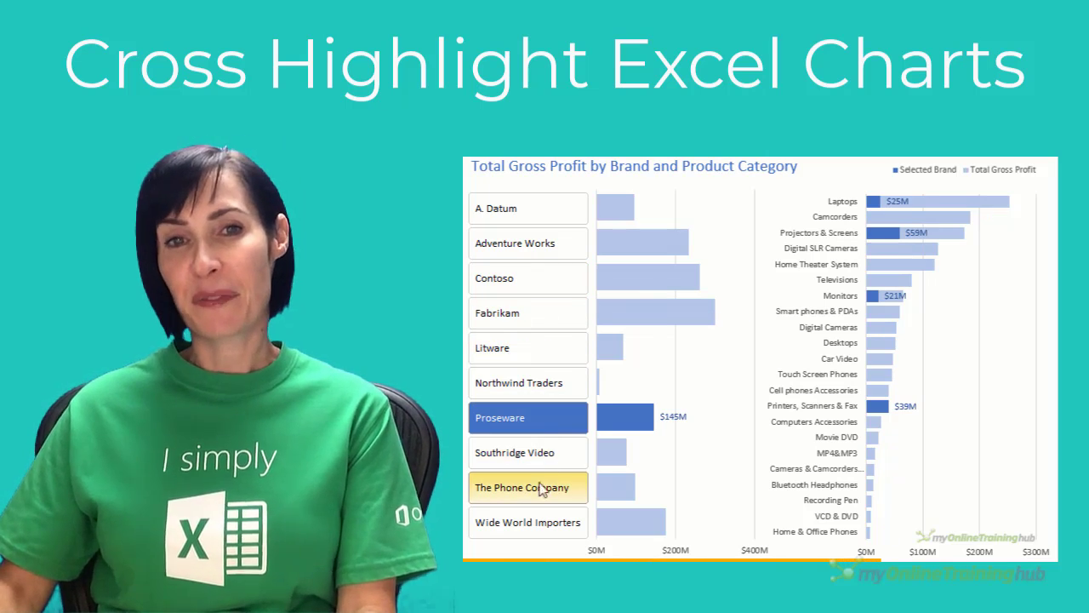
left_click(542, 519)
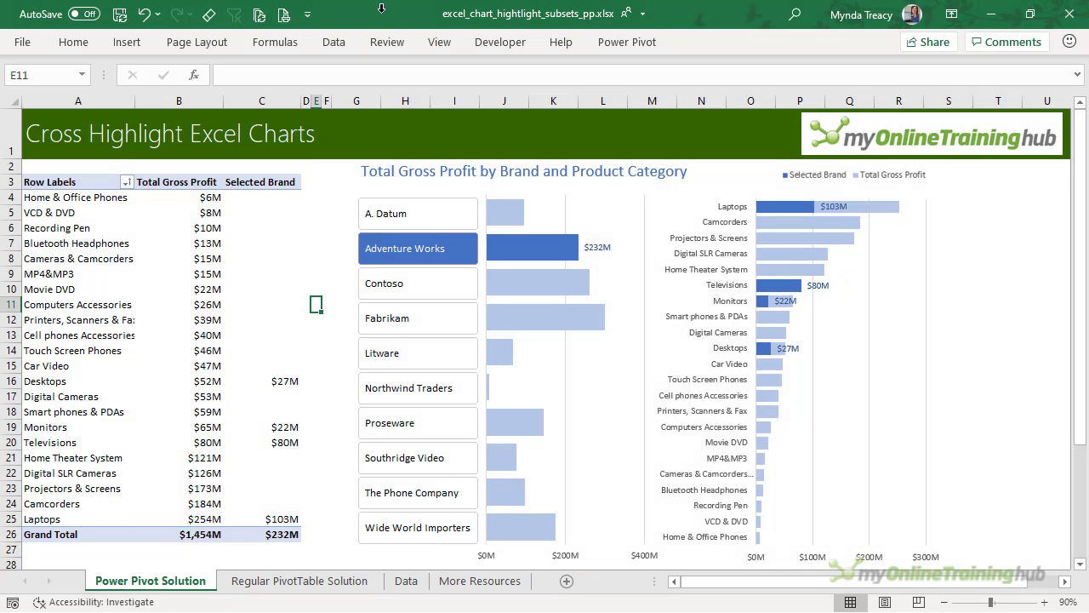
- Filter the dashboard charts by brand, choosing A. Datum and Contoso in the slicer
left_click(413, 184)
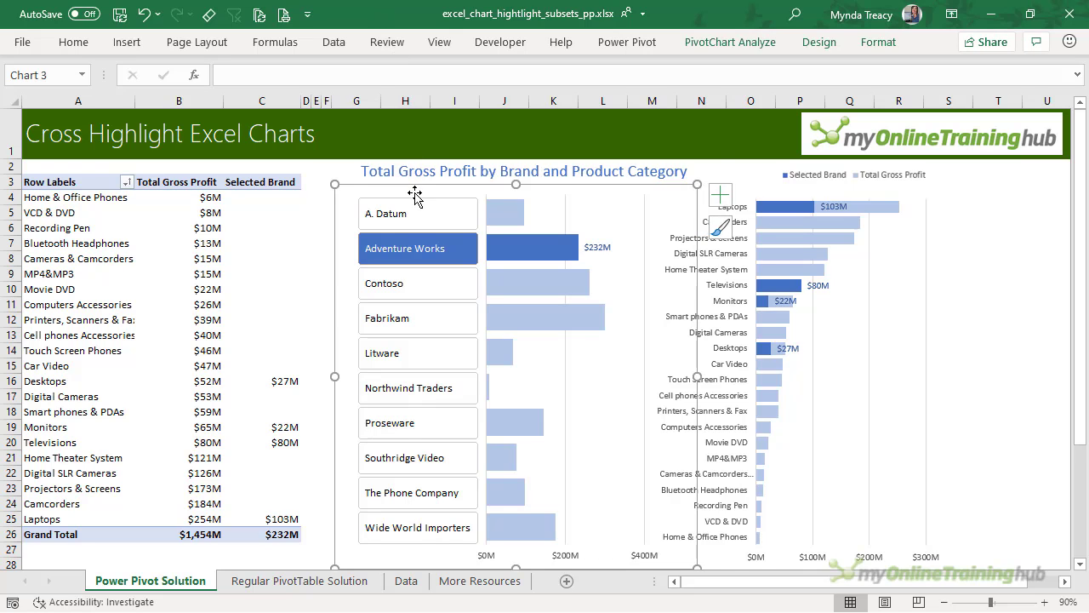
left_click(414, 193)
left_click(409, 216)
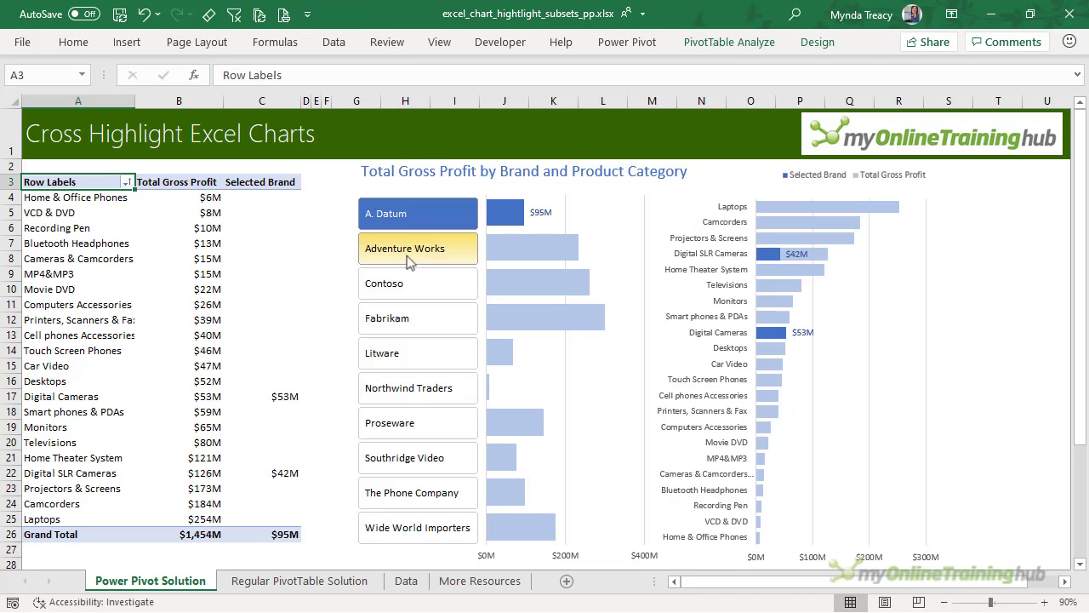
left_click(405, 280)
- Move the brand slicer off the brand chart to inspect the two underlying pivot charts, and undo the move
left_click(405, 183)
left_click(406, 195)
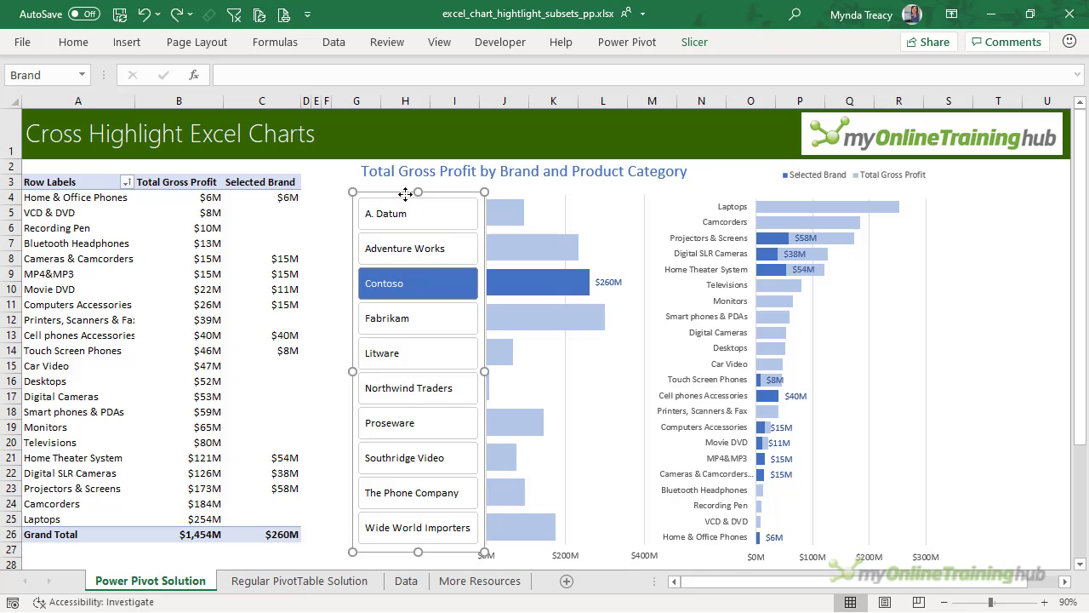
left_click_drag(406, 193, 255, 194)
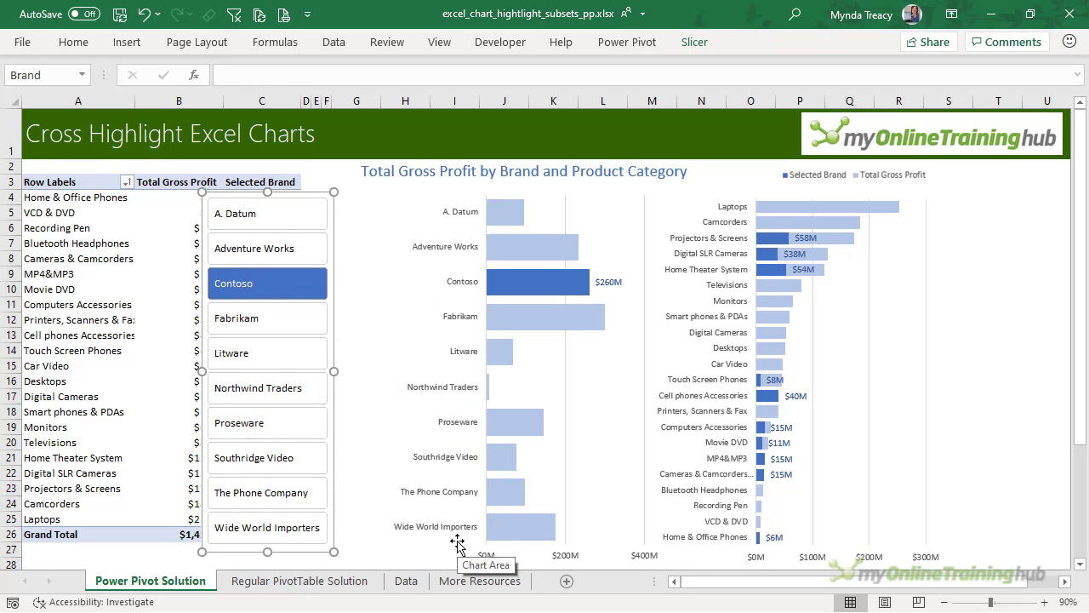
left_click(571, 189)
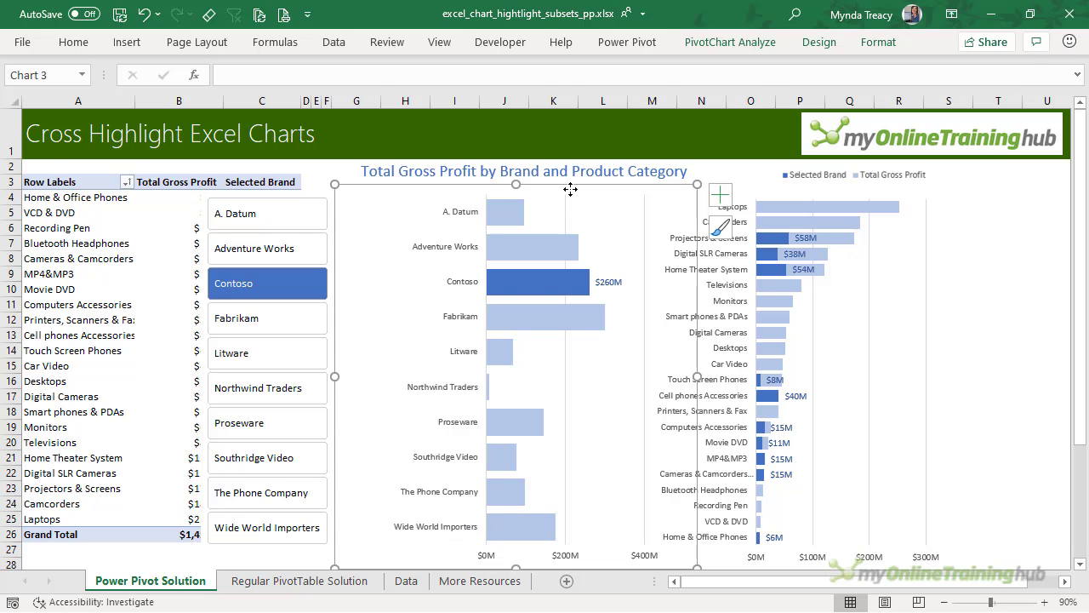
left_click(734, 184)
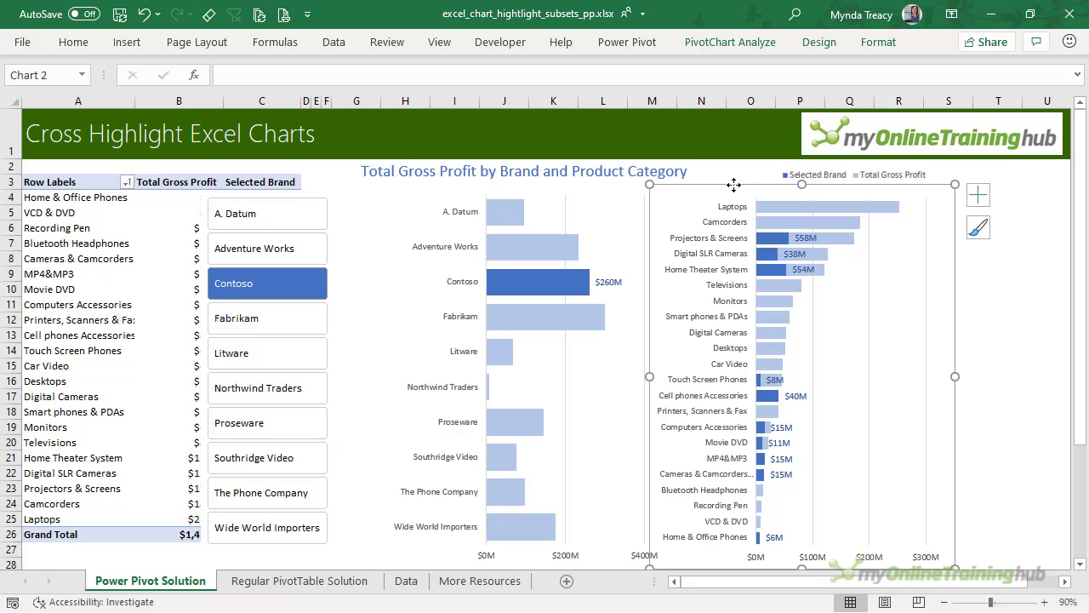
key("ctrl+z")
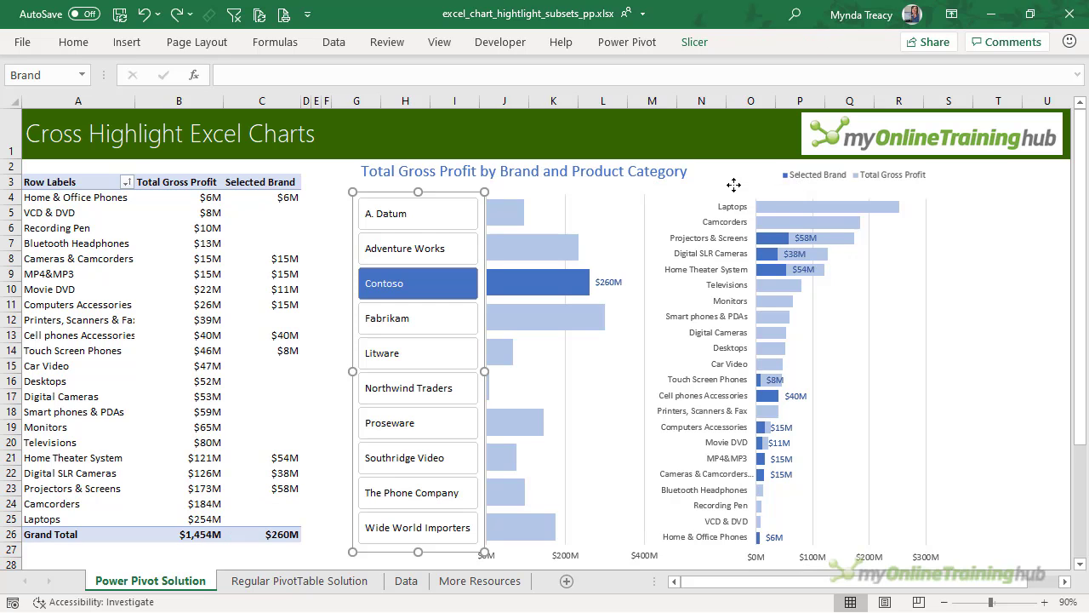
- Group the brand slicer together with the brand chart and the product category chart
left_click(734, 184, "ctrl")
left_click(615, 192, "ctrl")
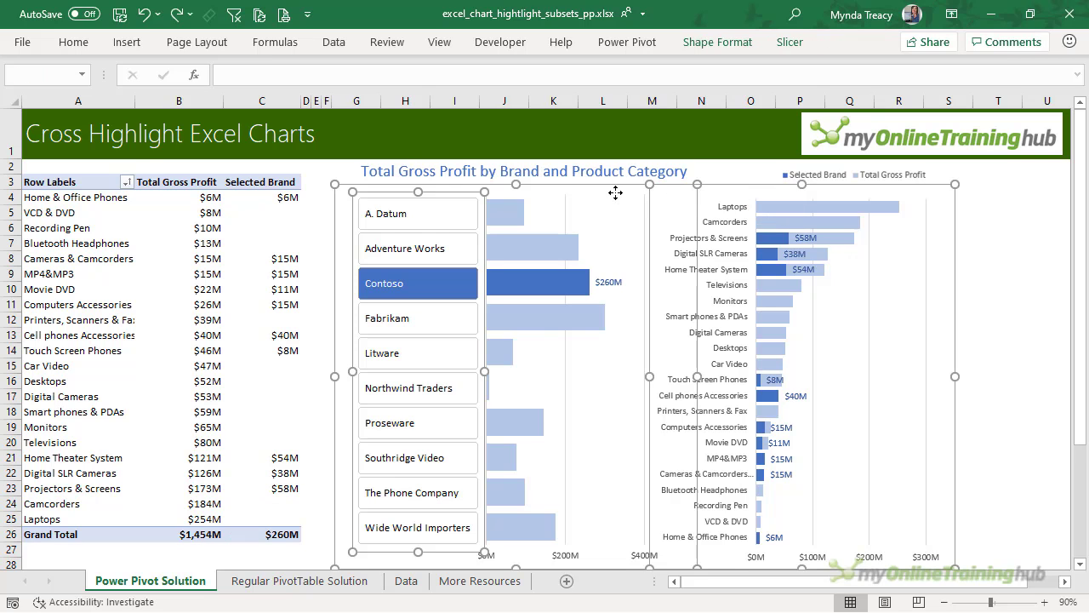
right_click(615, 193)
mouse_move(715, 319)
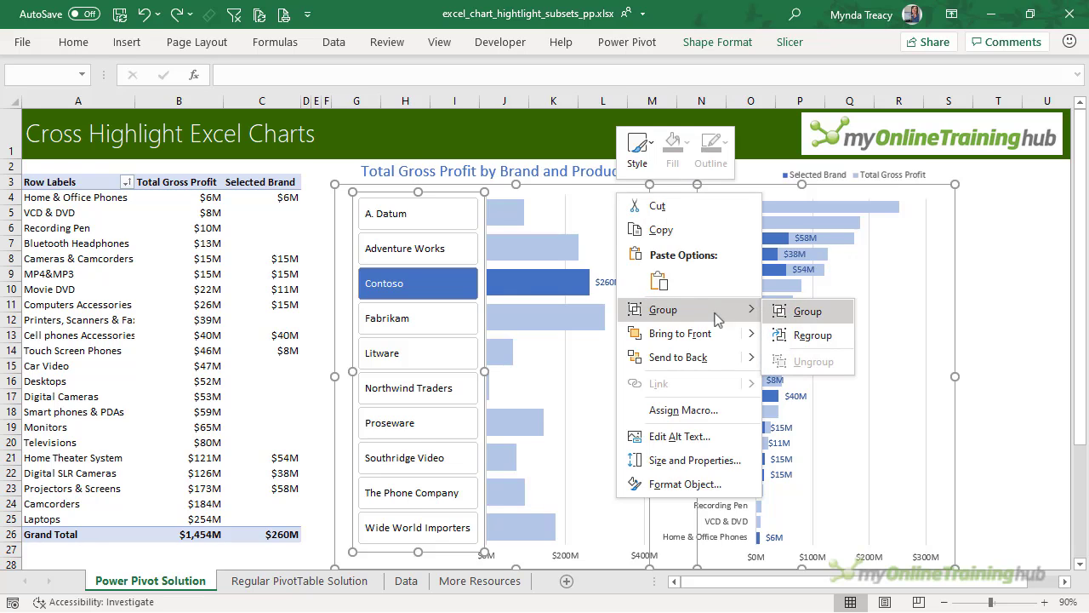
left_click(804, 315)
- Test the cross-highlighting by selecting Adventure Works, Fabrikam and Proseware in the brand slicer
left_click(443, 255)
left_click(439, 319)
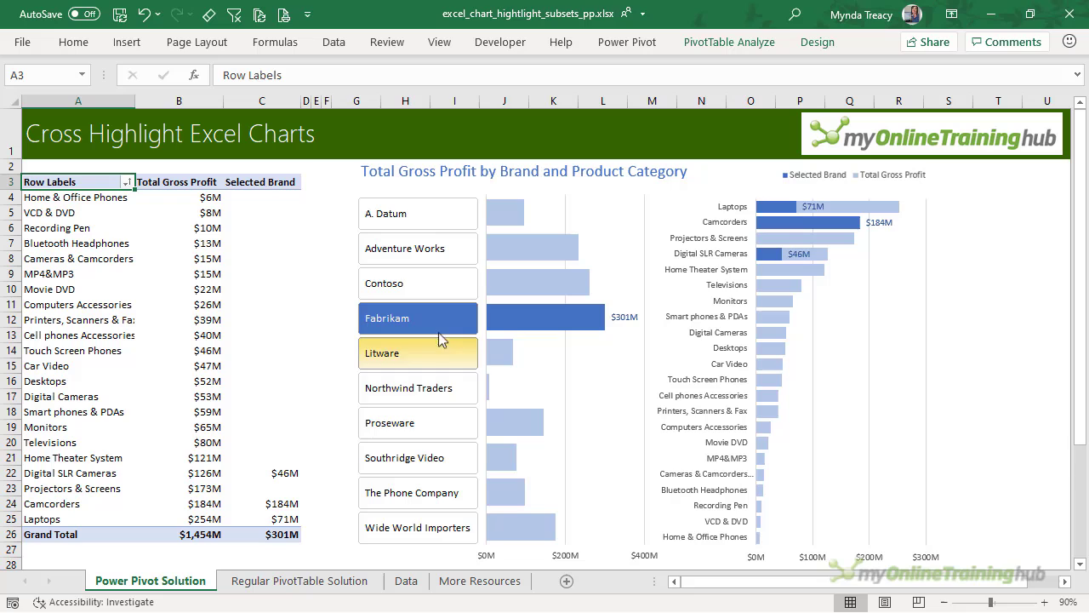
left_click(433, 419)
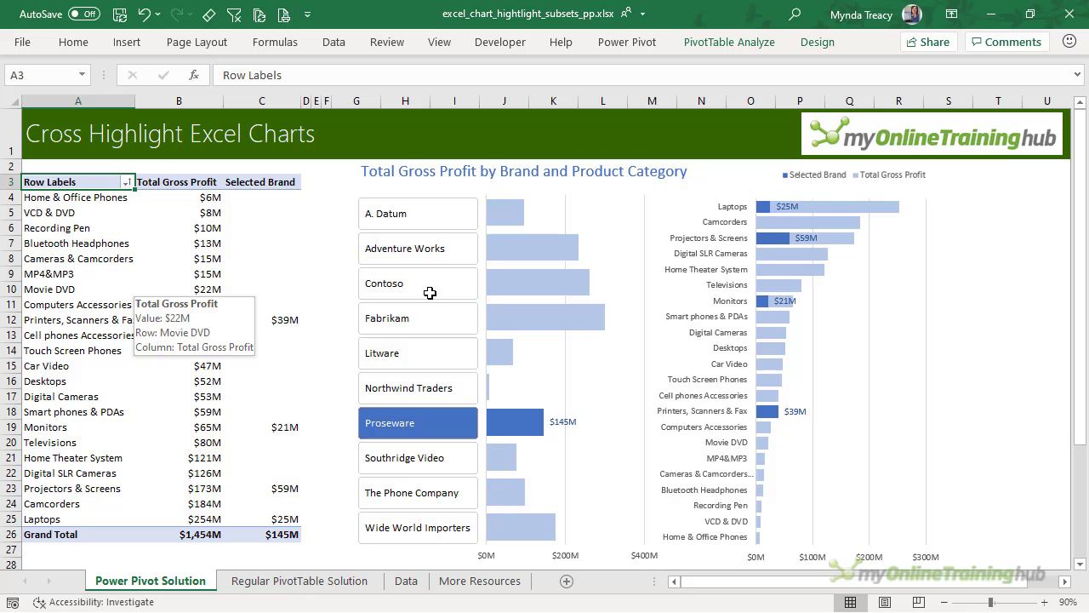
- Switch to the Book3 workbook and examine the source table's Gross Profit, Product Category, Brand and Date columns
left_click(980, 20)
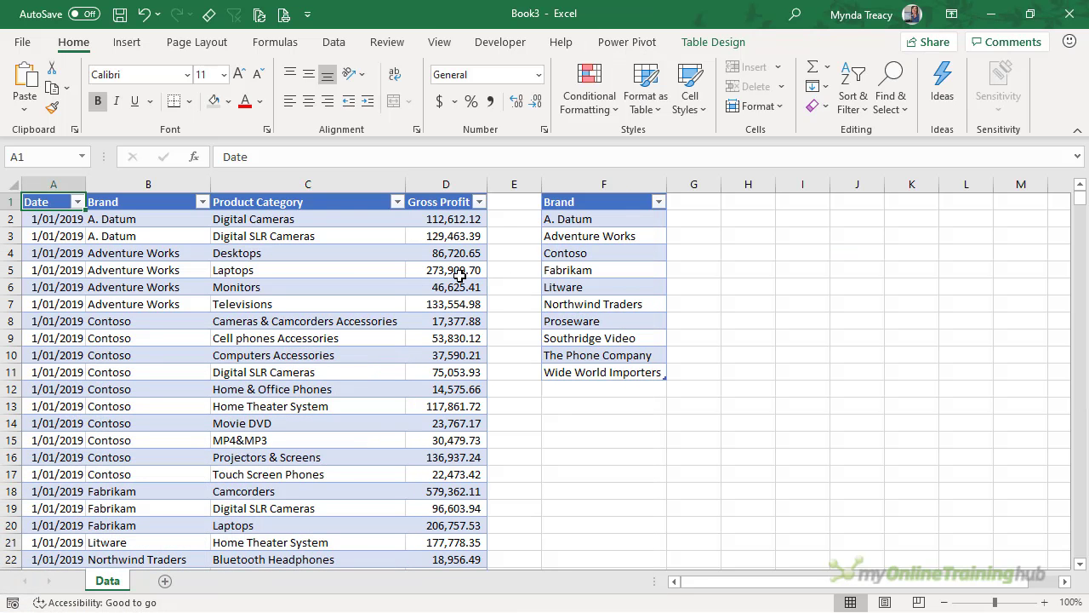
left_click(455, 184)
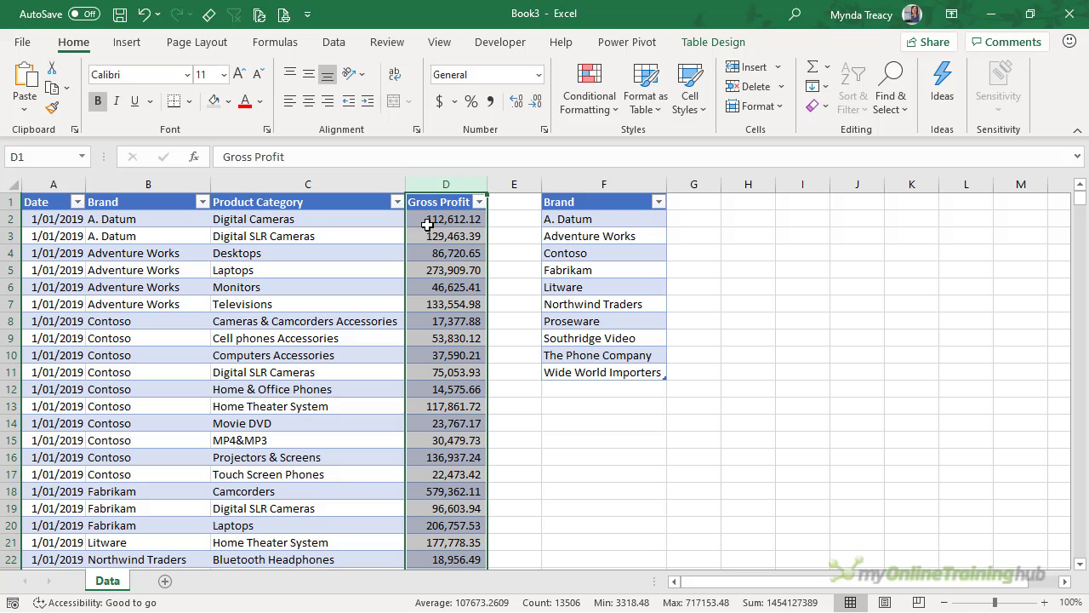
left_click(353, 184)
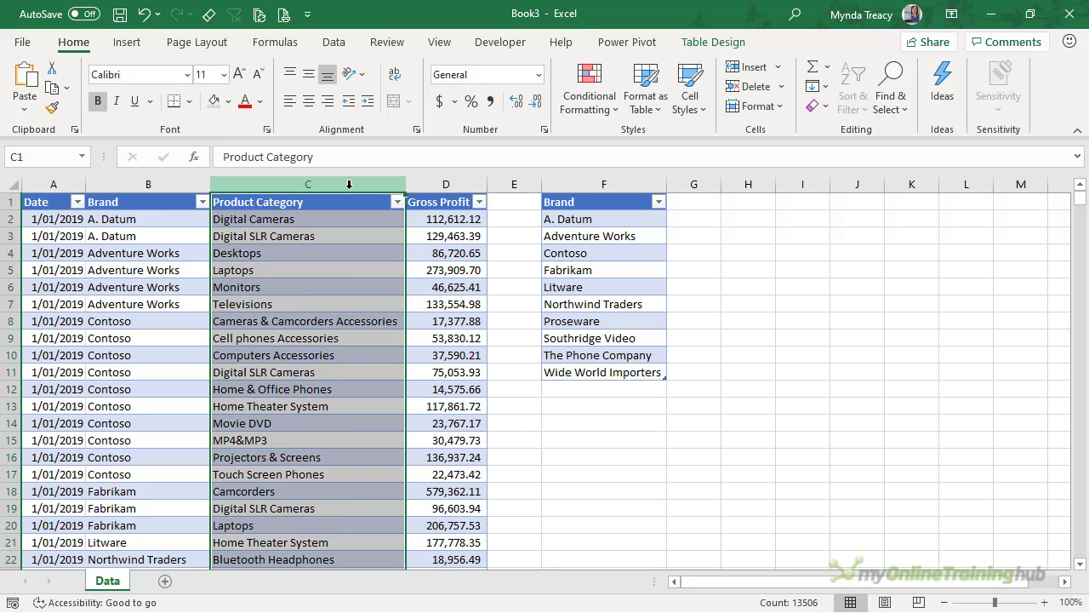
left_click(172, 184)
left_click(53, 184)
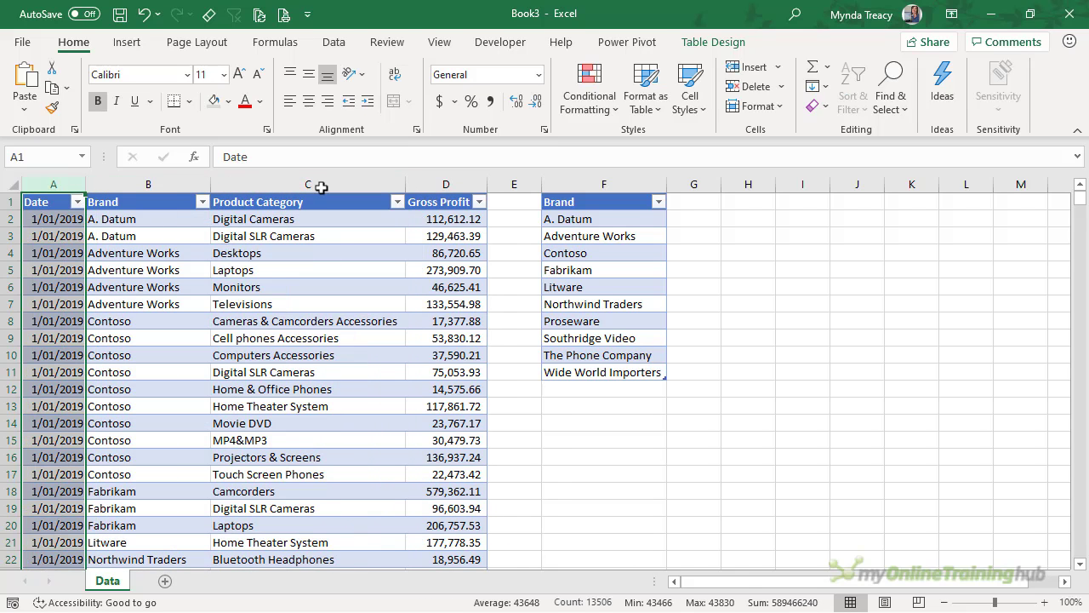
- Examine the separate brand list in column F and check the table names of the brand list and source table
left_click(584, 185)
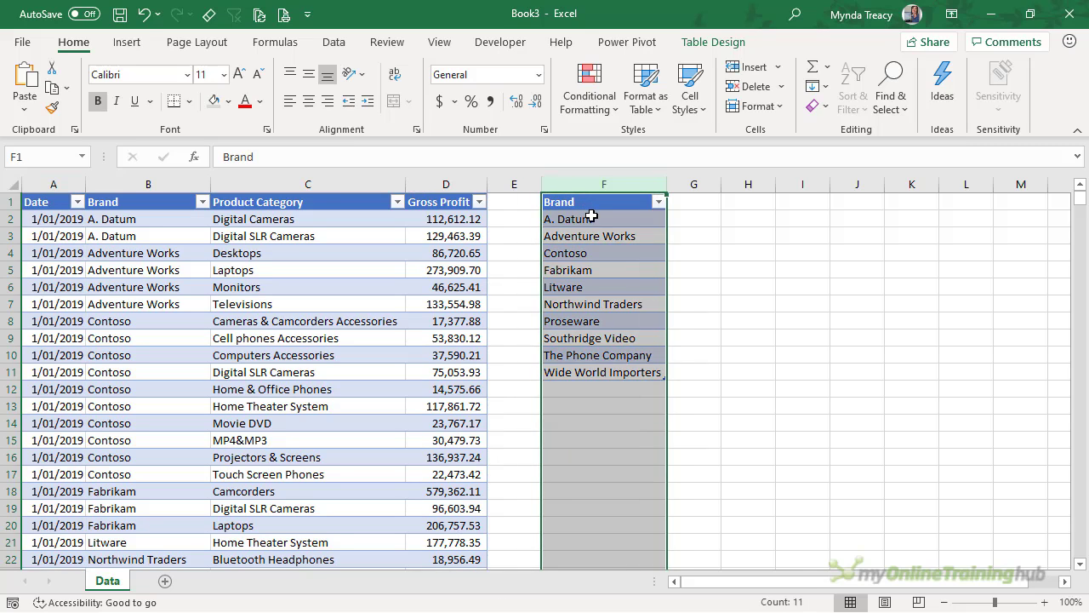
left_click_drag(592, 216, 602, 364)
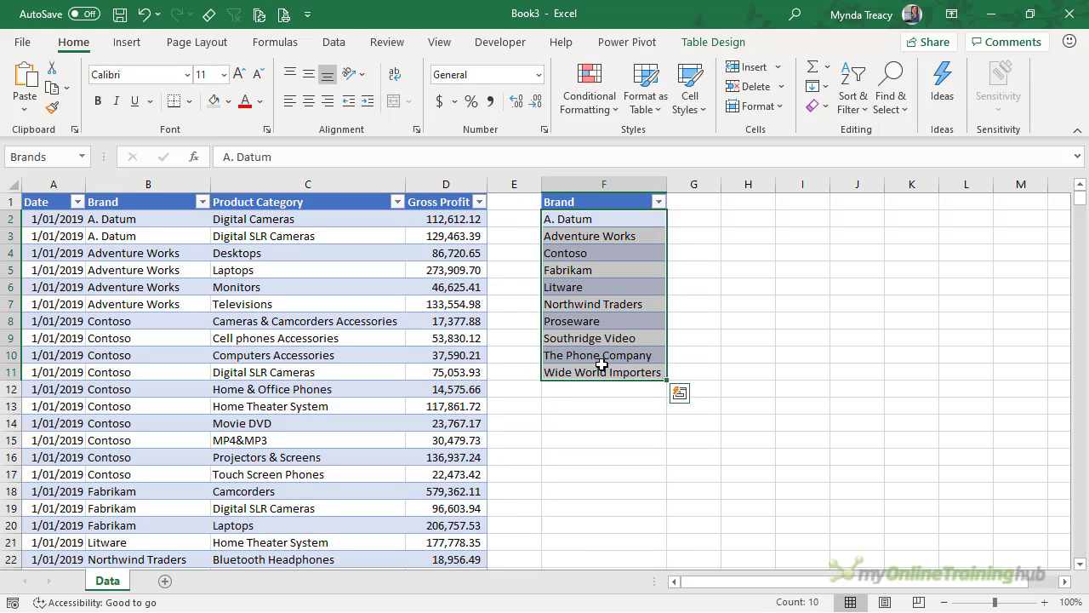
left_click(703, 44)
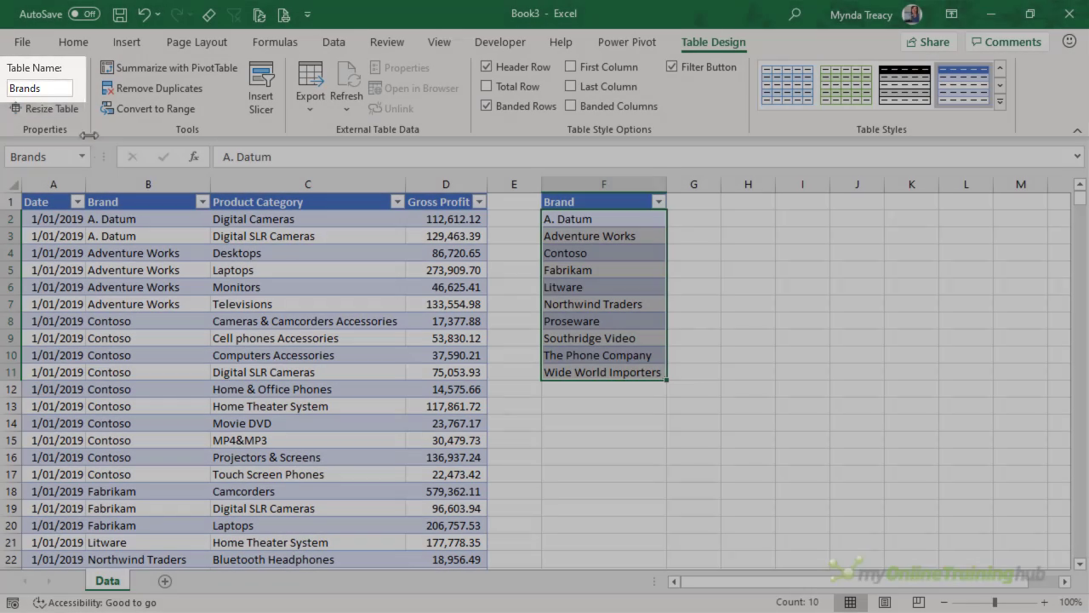
left_click(151, 234)
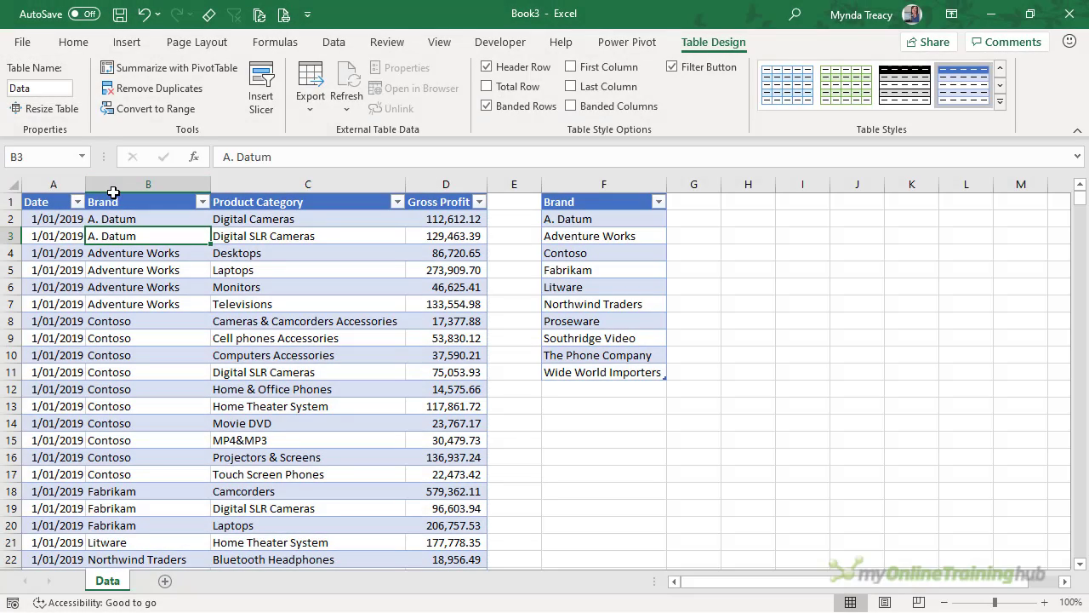
- Add the Data table and the Brands table to the Power Pivot data model
left_click(623, 45)
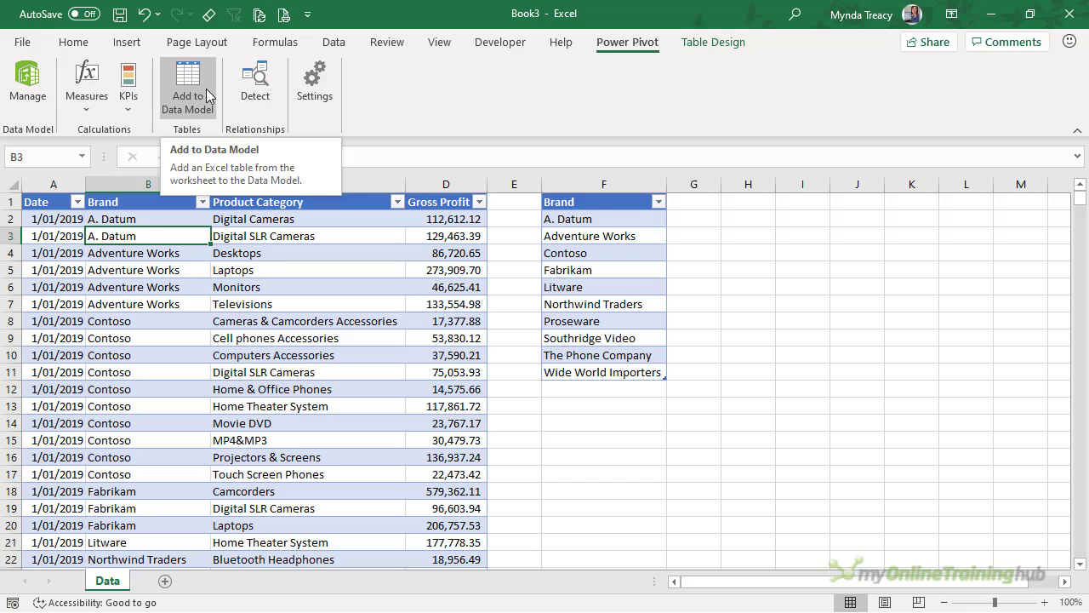
left_click(206, 89)
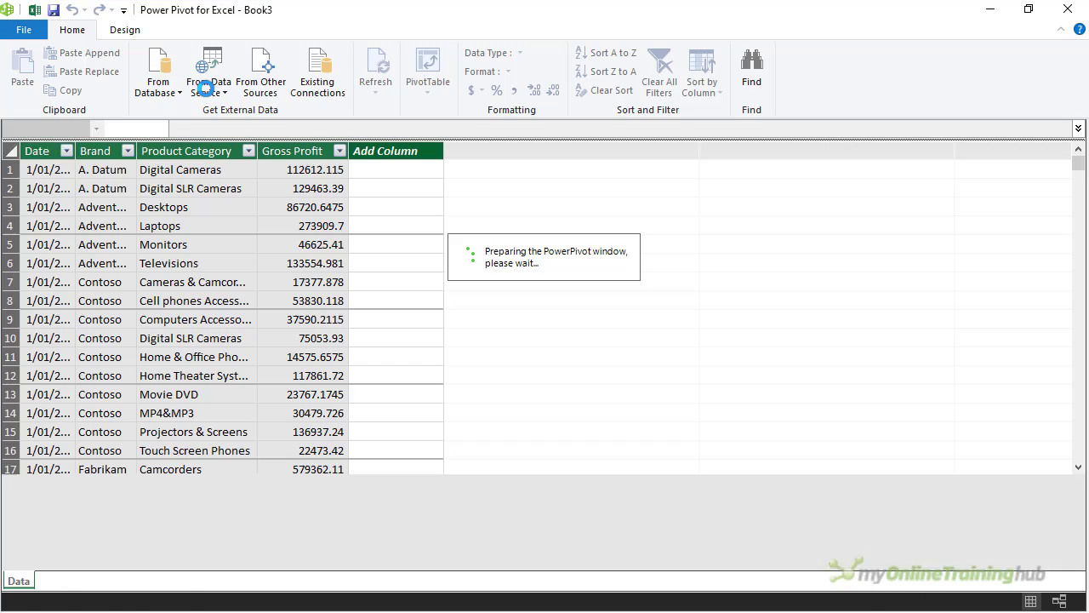
left_click(35, 10)
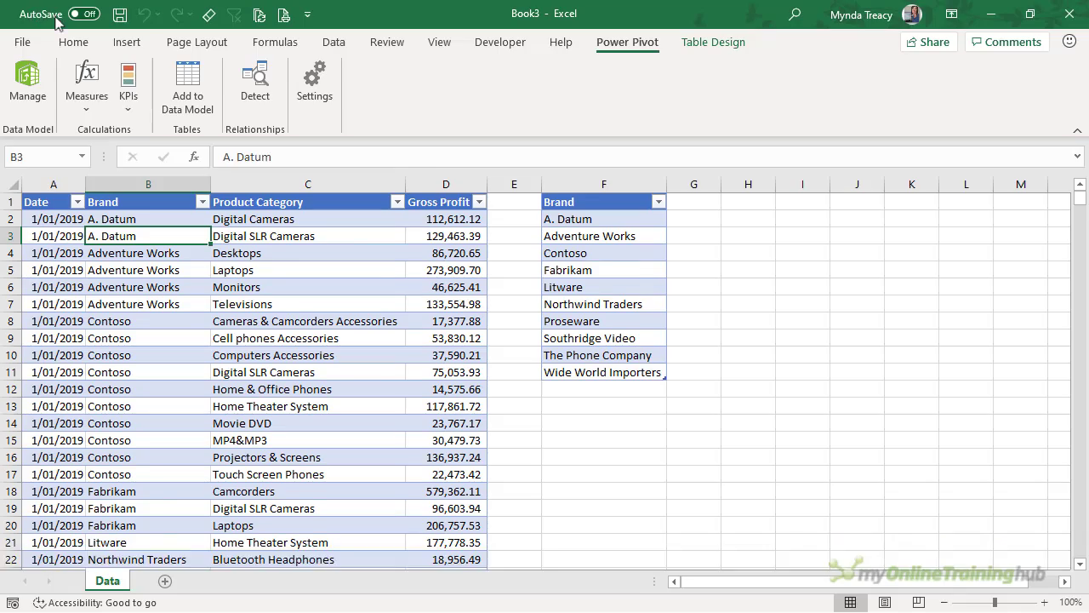
left_click(613, 267)
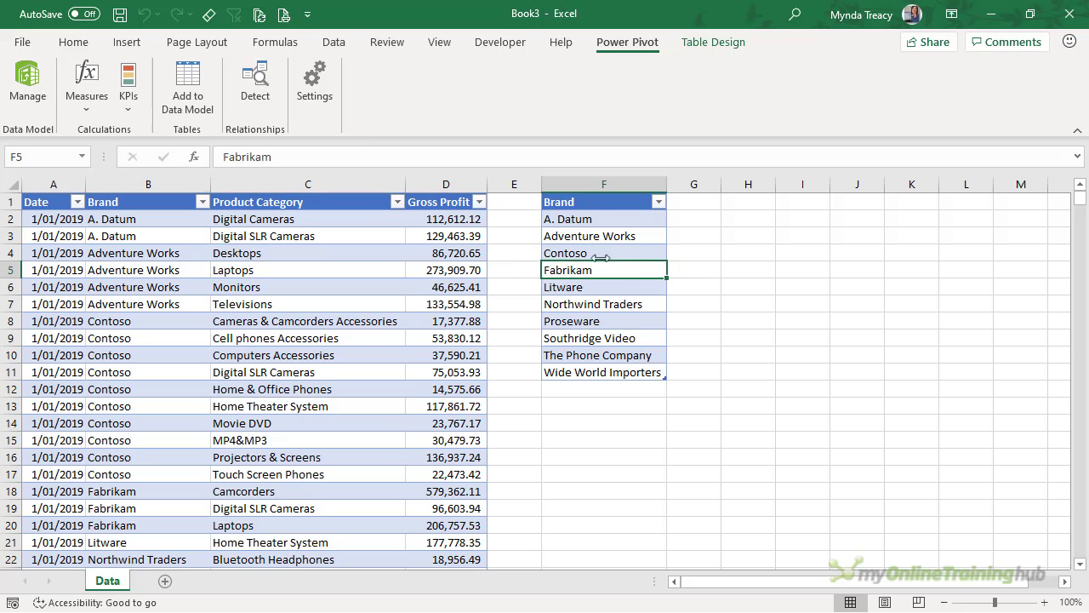
left_click(195, 100)
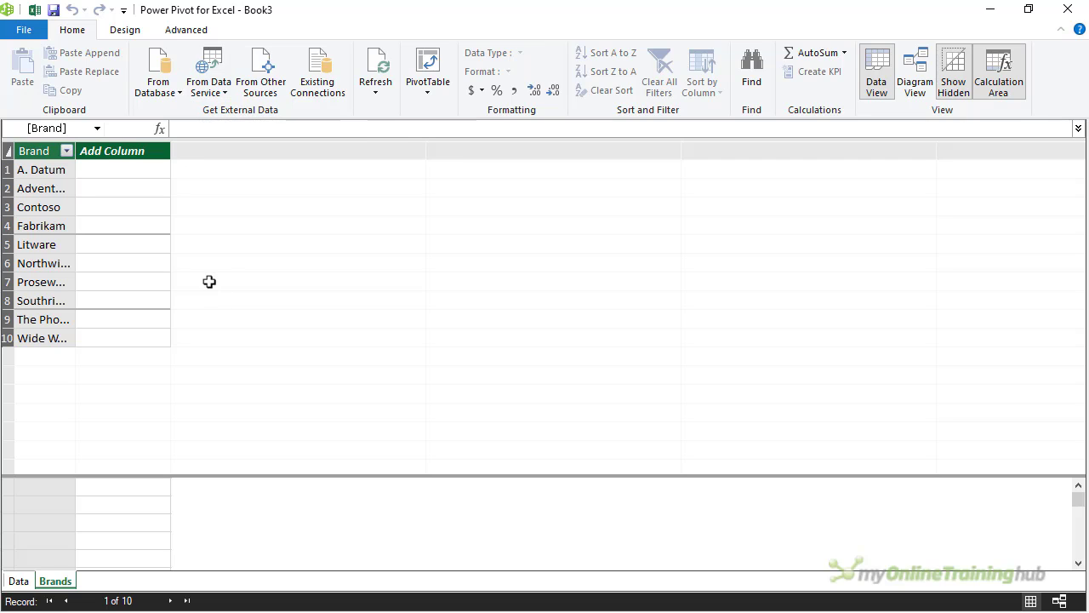
- Set up a new relationship between the Data table's Brand column and the Brands table's Brand column
left_click(121, 32)
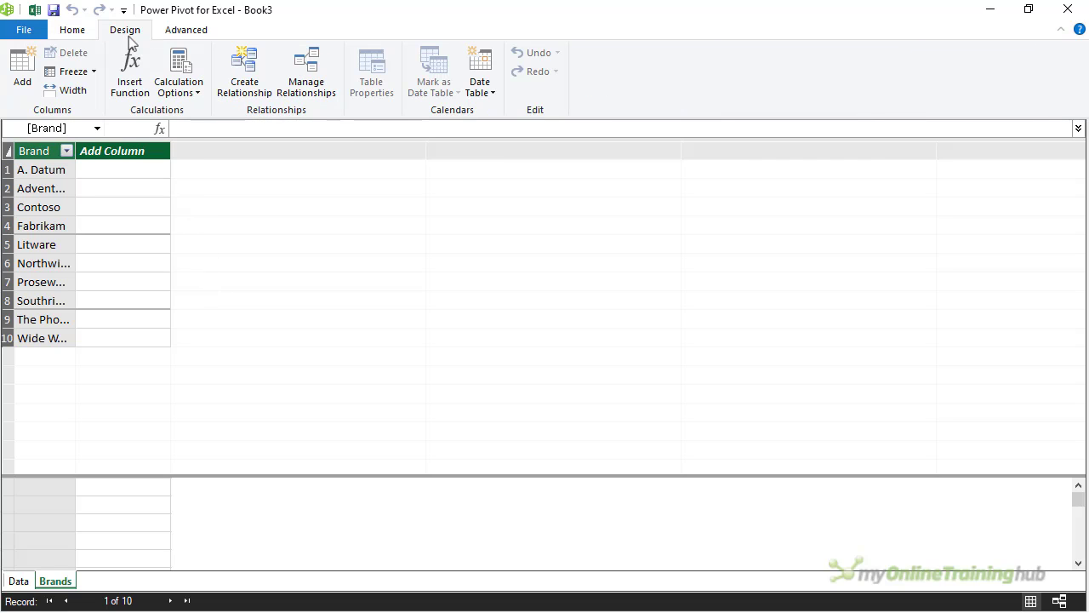
left_click(233, 99)
left_click(286, 179)
left_click(522, 180)
left_click(417, 195)
left_click(522, 368)
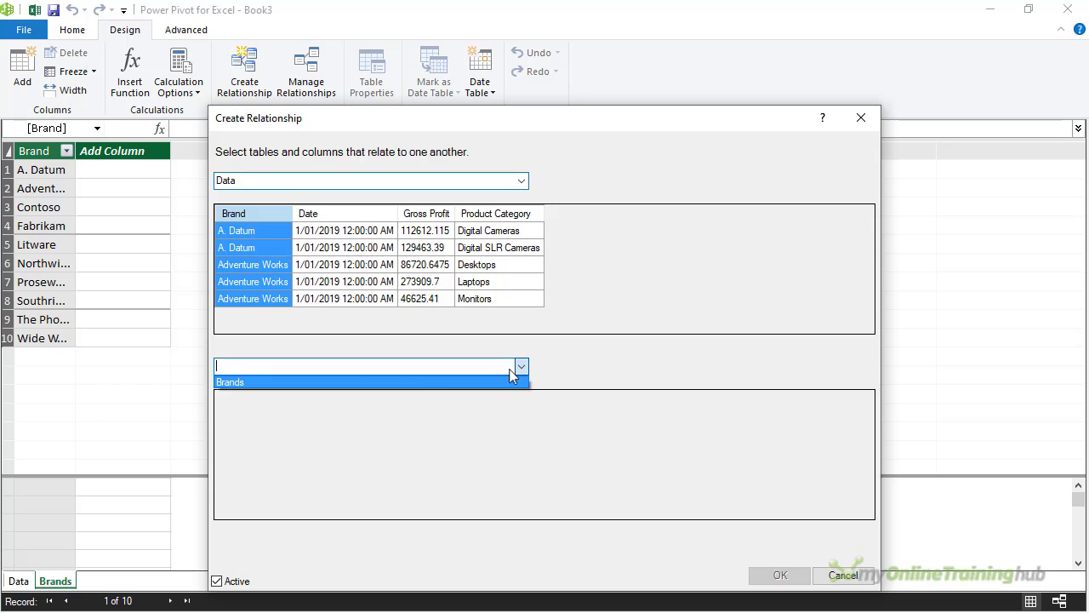
left_click(407, 383)
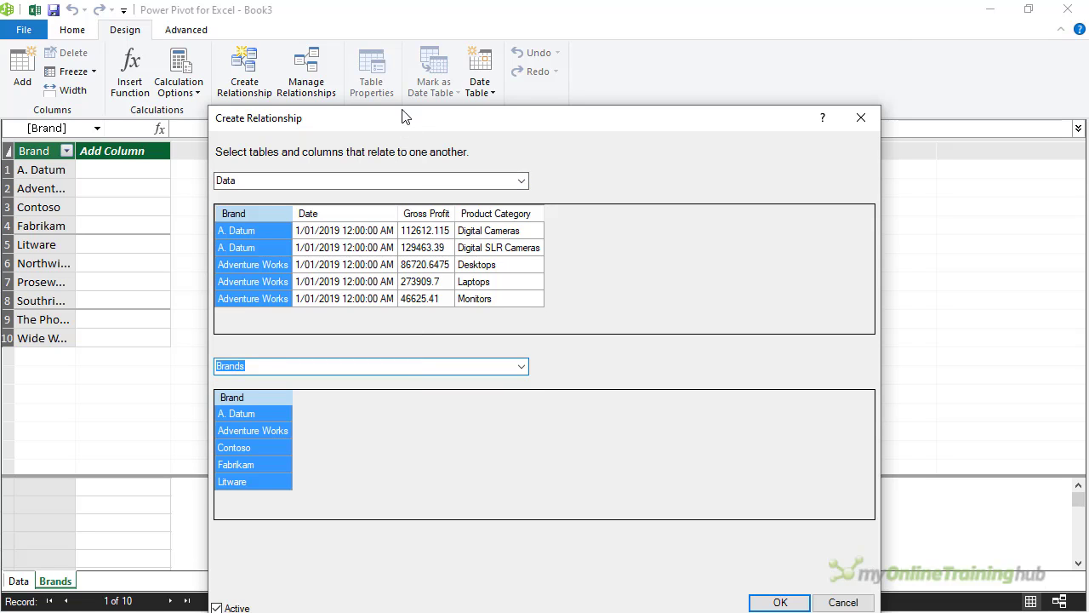
- Make the relationship inactive, create it, and close the Power Pivot window
left_click_drag(402, 114, 386, 10)
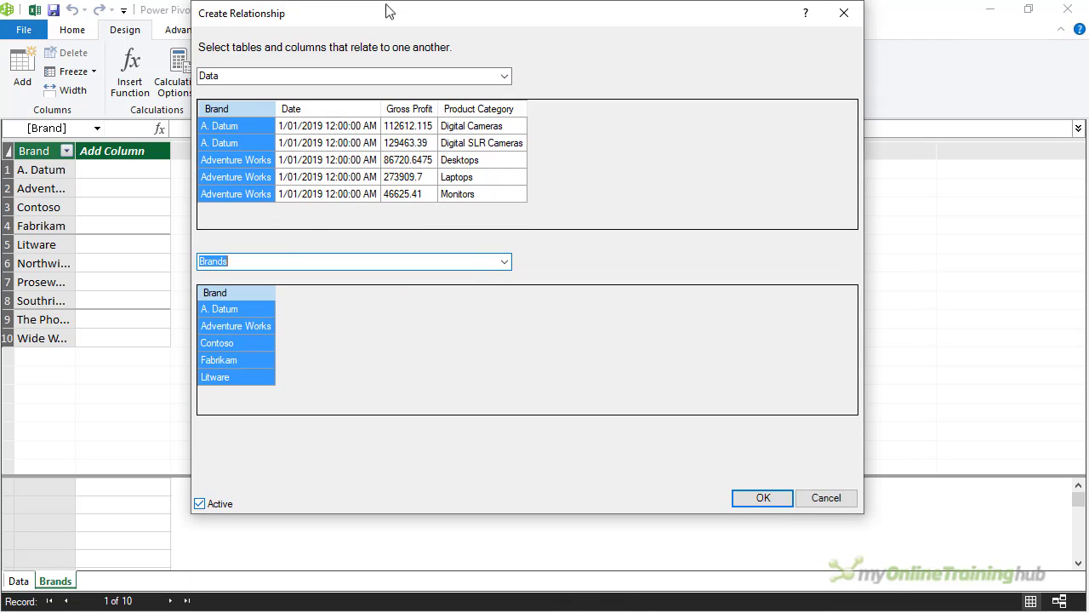
left_click(199, 504)
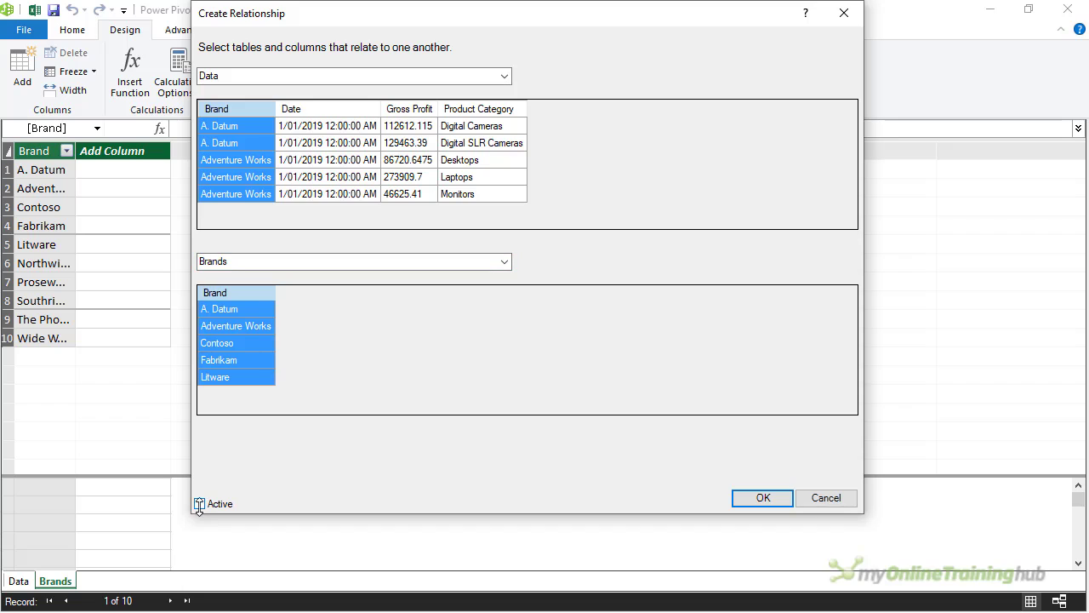
left_click(749, 500)
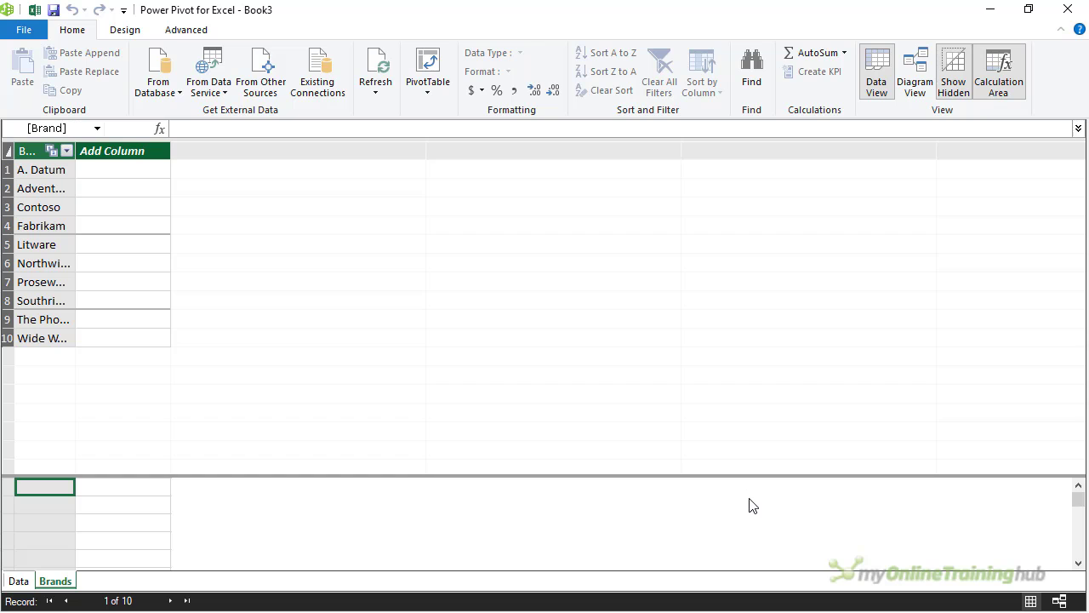
left_click(1067, 8)
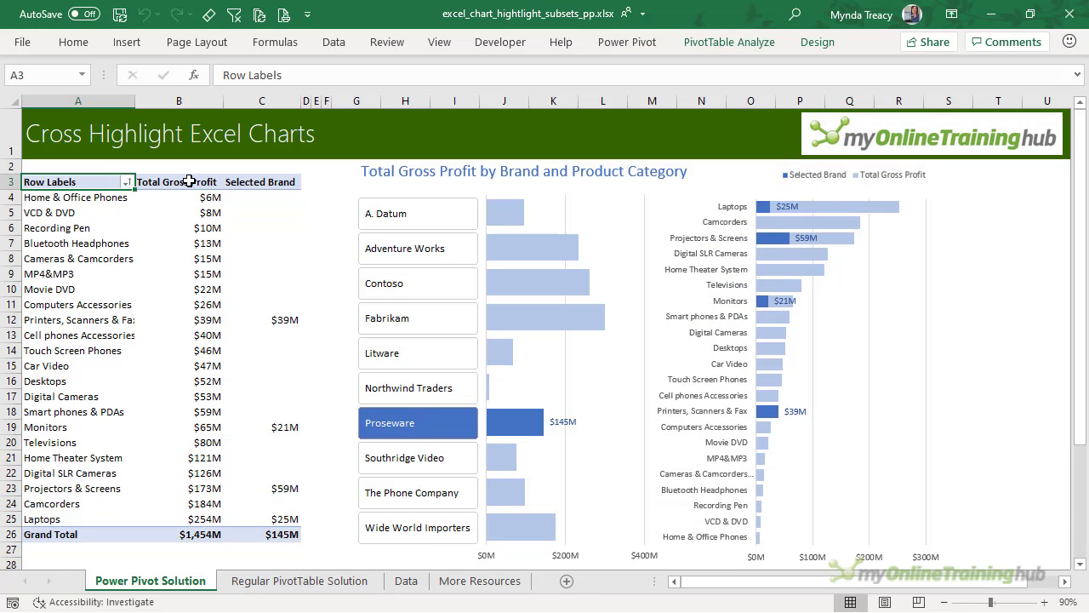
- In the finished example workbook, compare the Total Gross Profit and Selected Brand columns, filter the slicer to Fabrikam, and return to Book3
left_click_drag(189, 181, 269, 518)
left_click(269, 490)
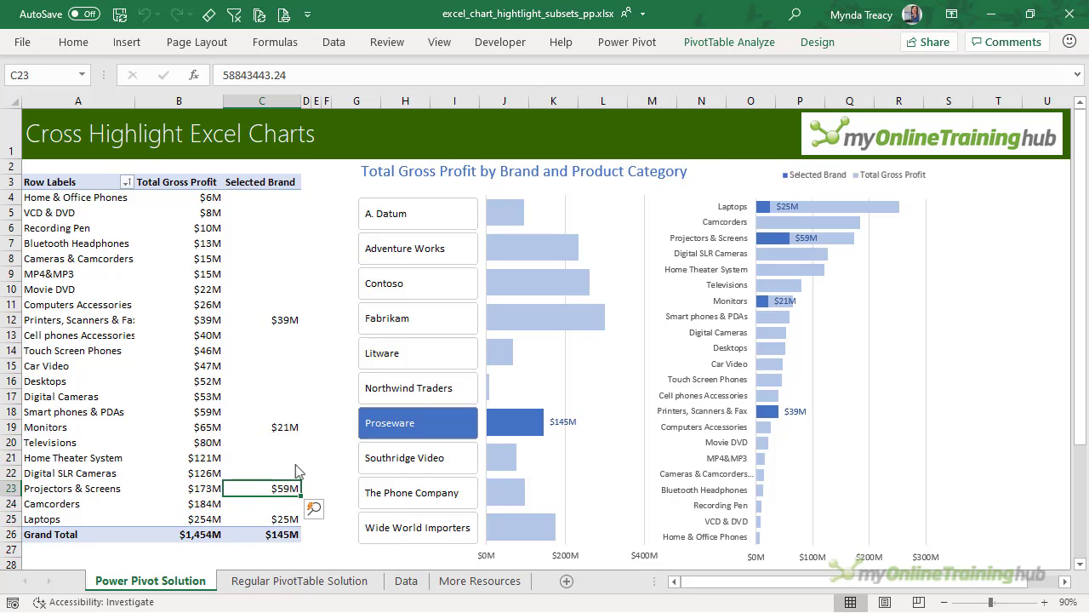
left_click(418, 331)
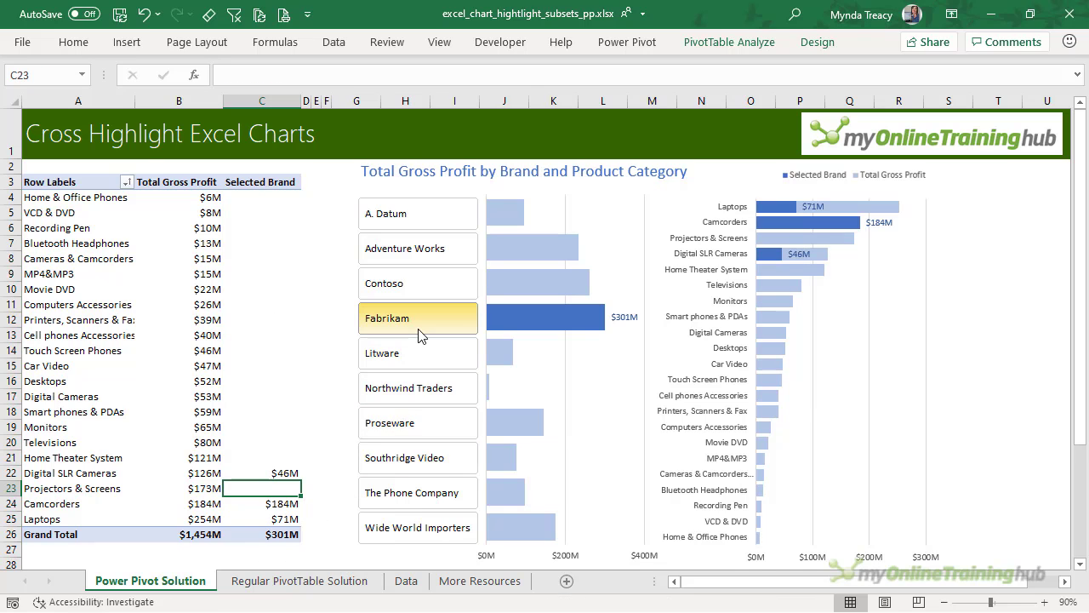
left_click(991, 14)
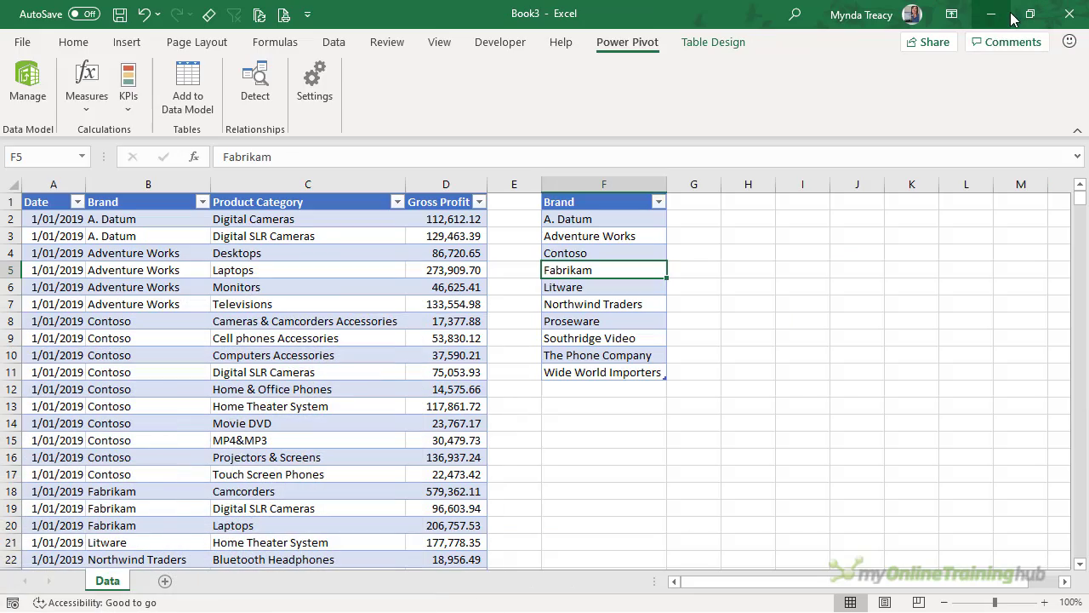
- Start a new measure in the Data table and name it Total Gross Profit
left_click(86, 92)
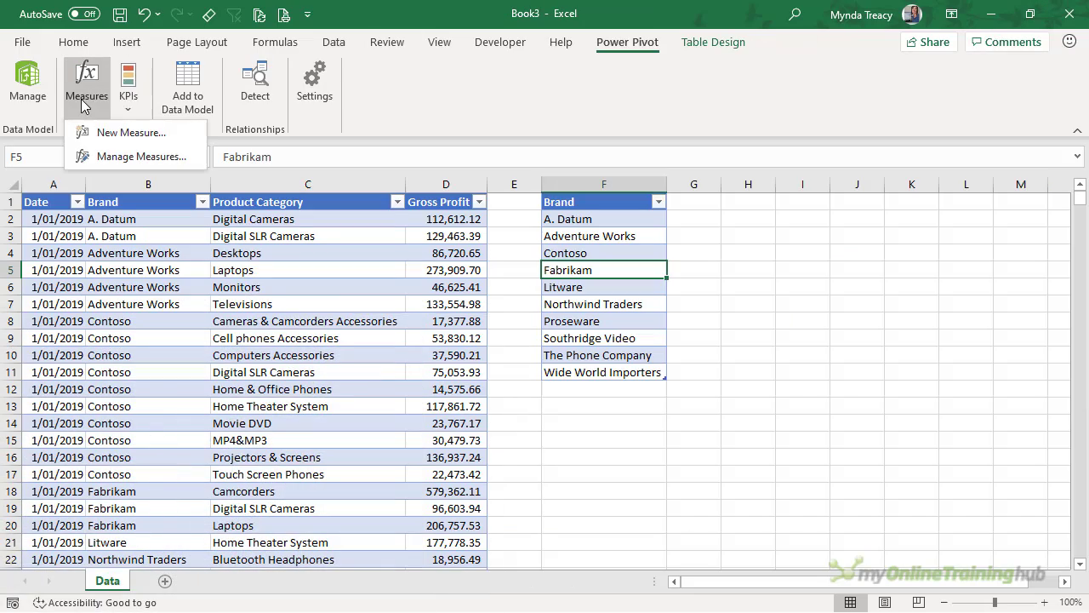
left_click(170, 134)
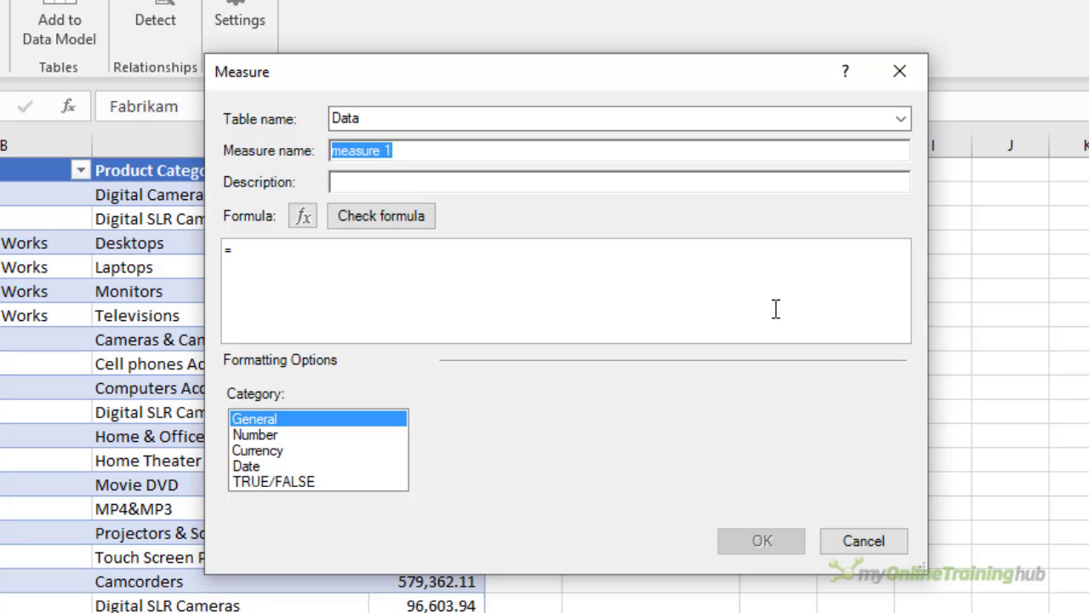
type("Total Gross Profit")
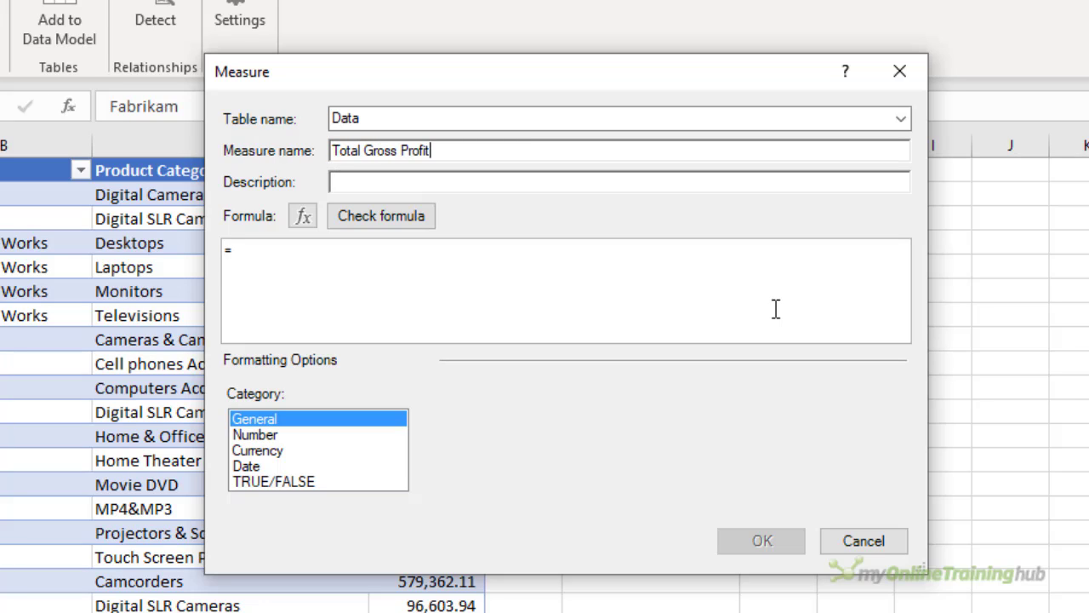
- Define the measure as =SUM(Data[Gross Profit]), set its format category to Number, and save it
left_click(420, 248)
type("sum")
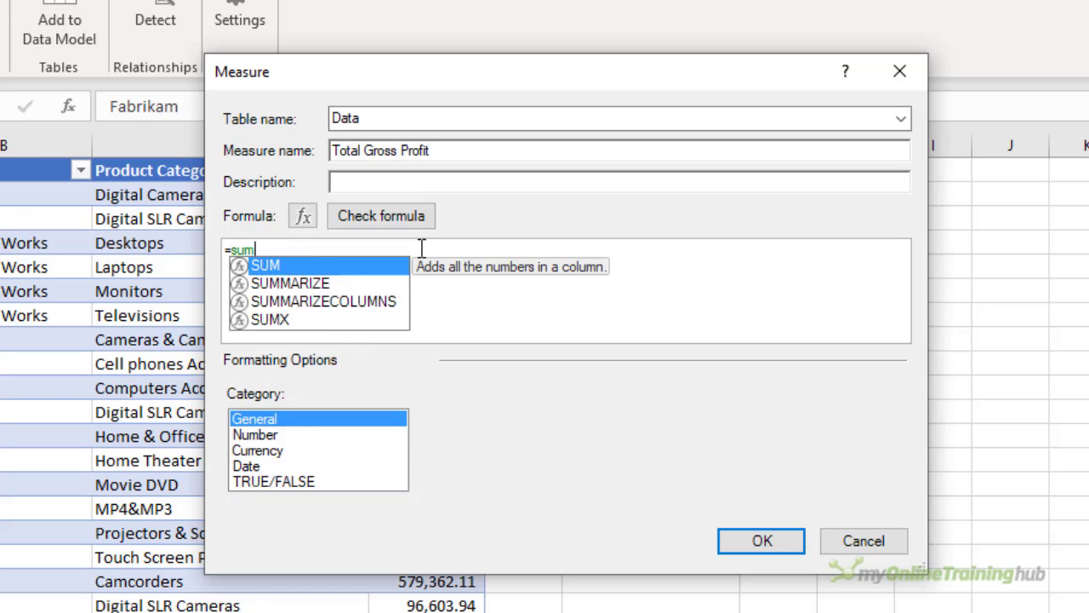
key("Tab")
key("Down")
key("Down")
key("Down")
key("Down")
key("Tab")
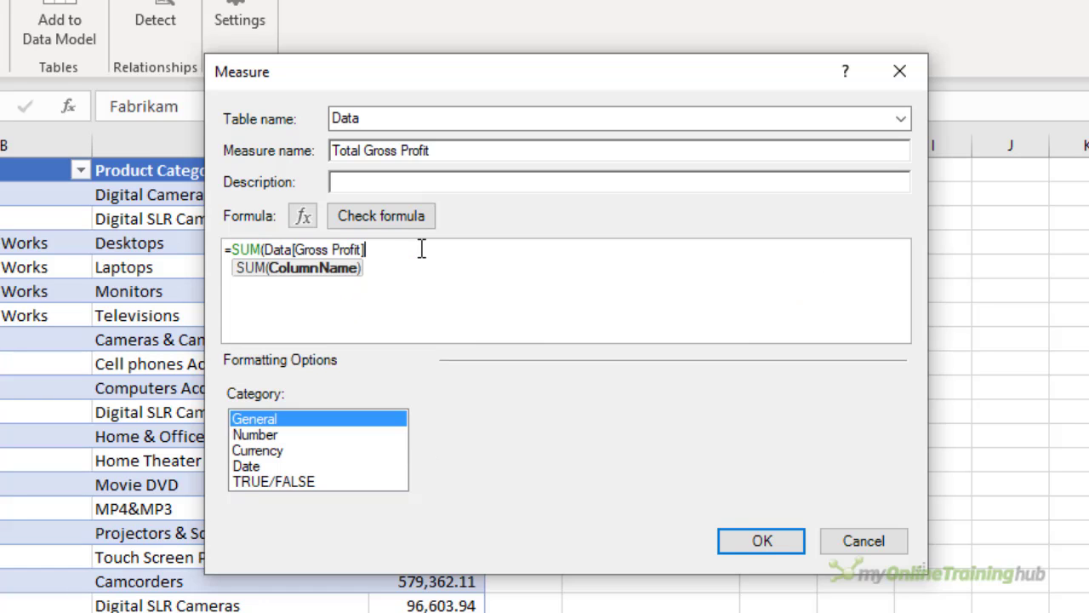
type(")")
left_click(375, 436)
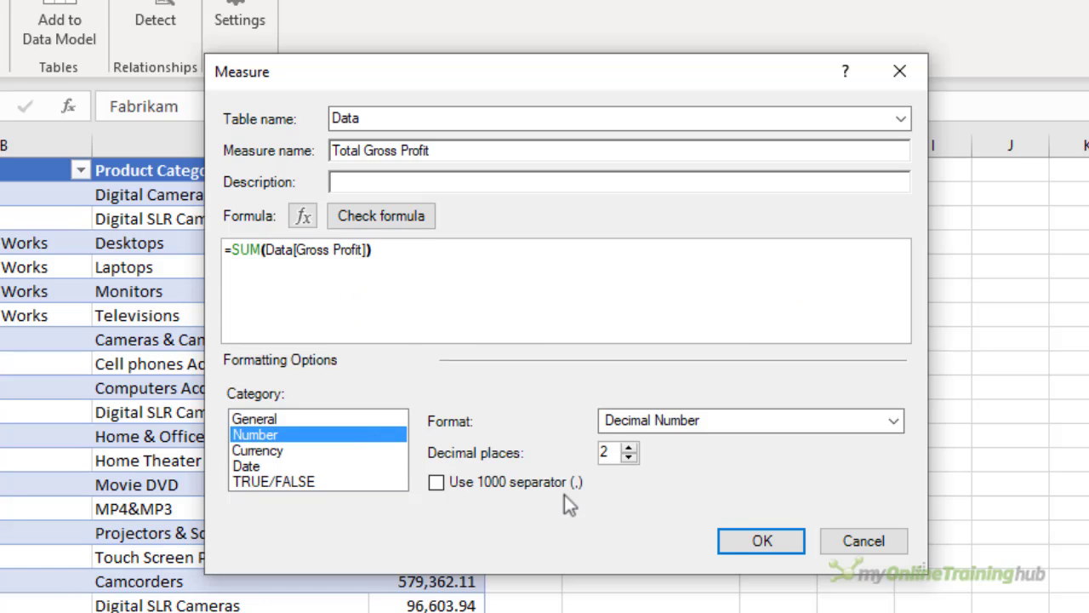
left_click(732, 546)
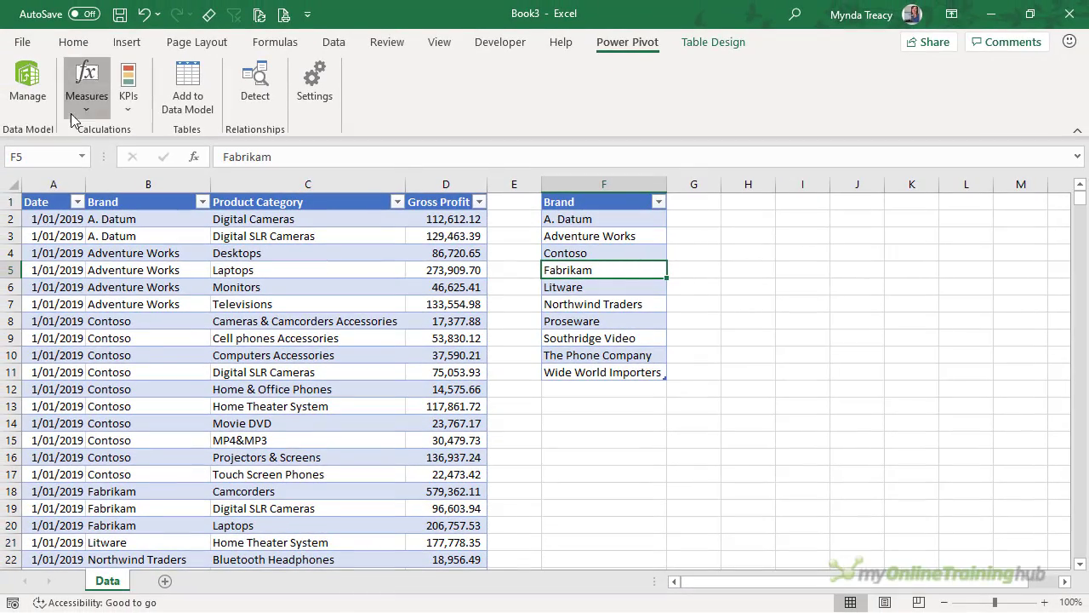
- Start a second measure in the Data table and name it Selected Brand
left_click(52, 86)
left_click(101, 131)
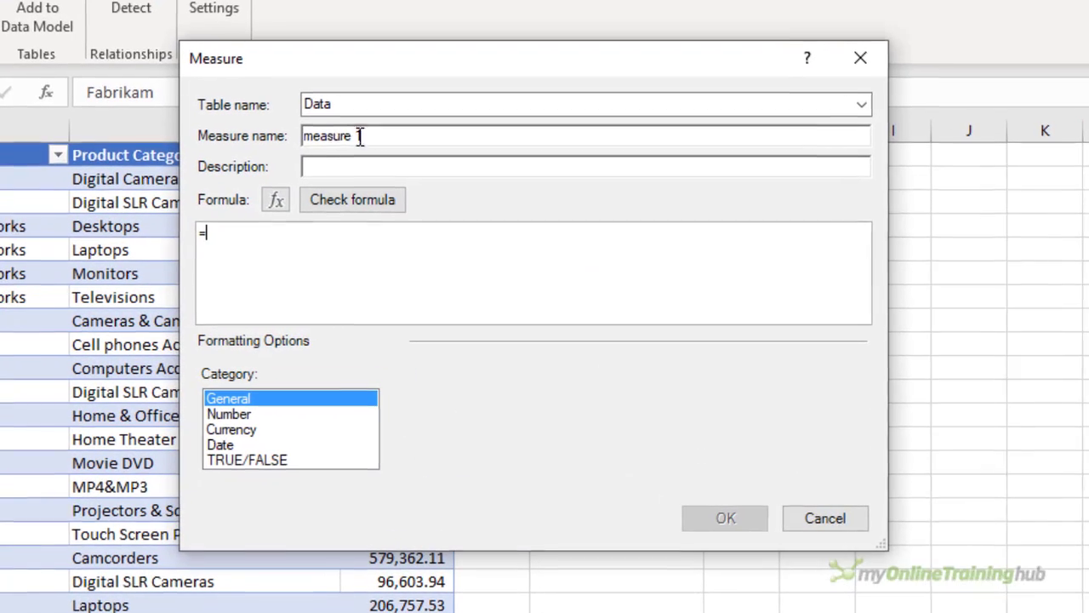
left_click(421, 188)
double_click(347, 136)
type("Selected Brand")
- Begin the Selected Brand formula with CALCULATE, using the [Total Gross Profit] measure as its expression
left_click(226, 235)
type("cal")
key("Tab")
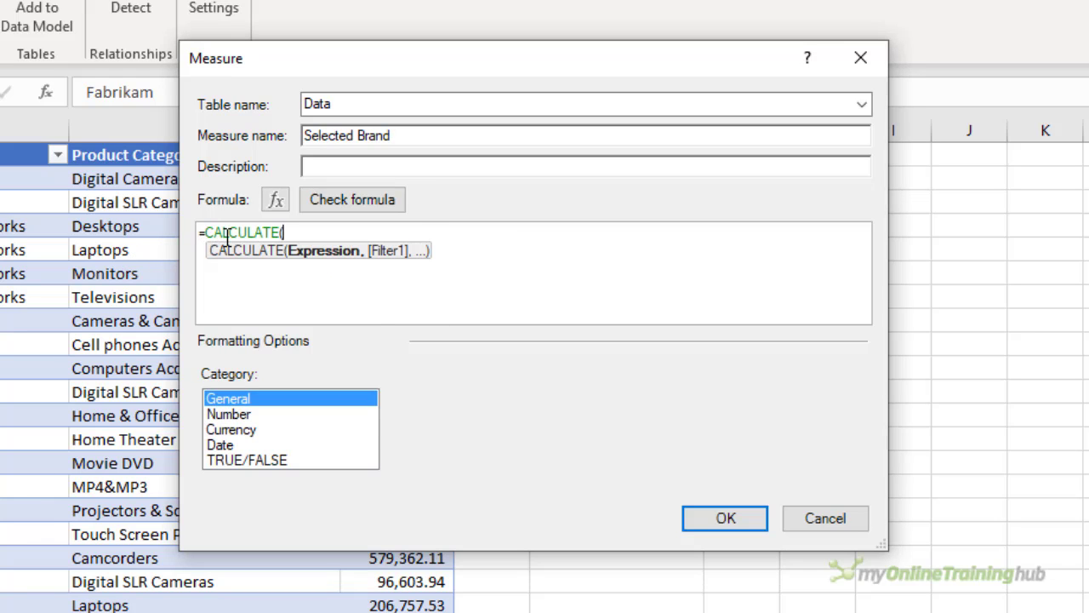
type("[")
key("Tab")
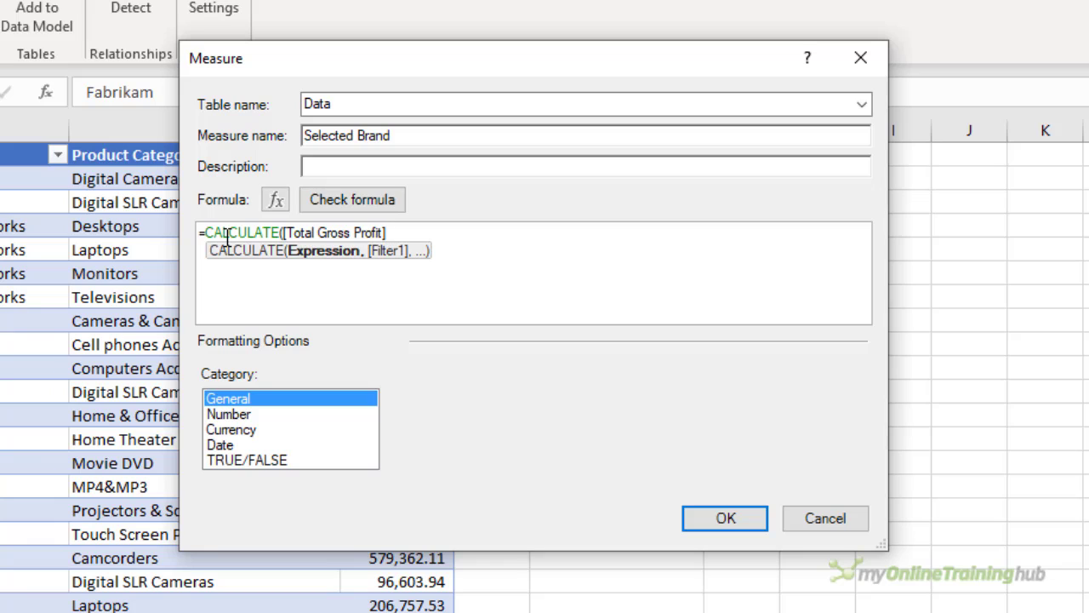
type(",")
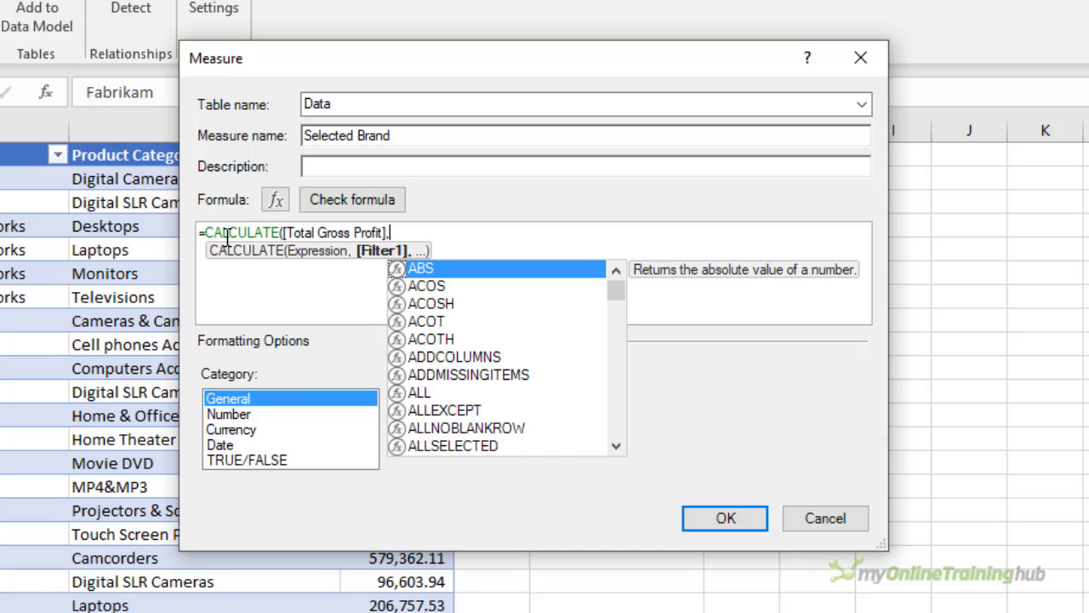
- Complete the formula with the filter USERELATIONSHIP(Brands[Brand],Data[Brand]), set the Number category, and save the measure
key("BackSpace")
type("use")
key("Tab")
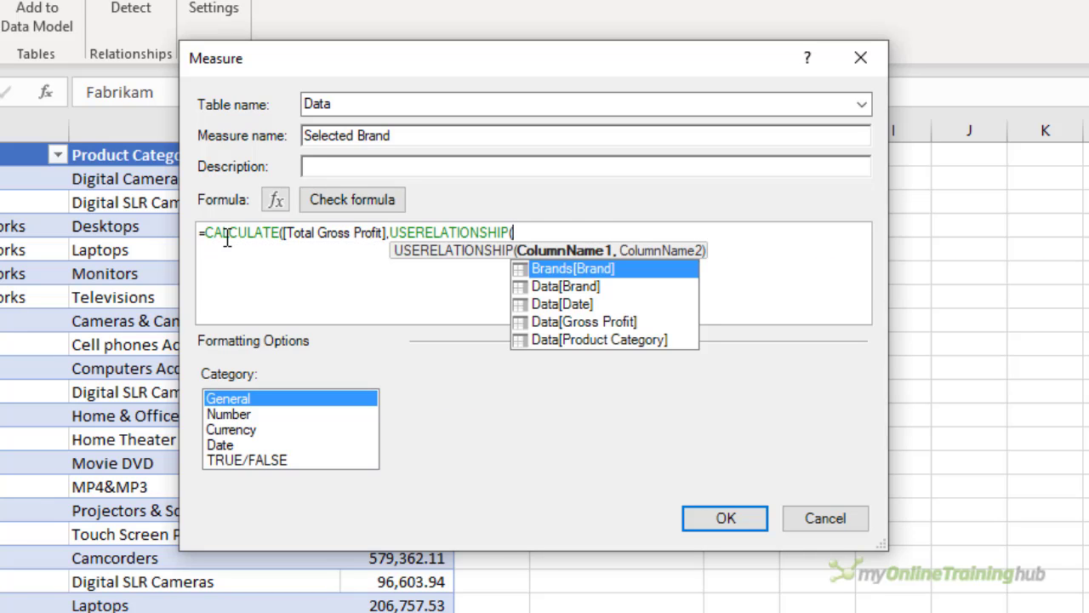
key("Tab")
type(",")
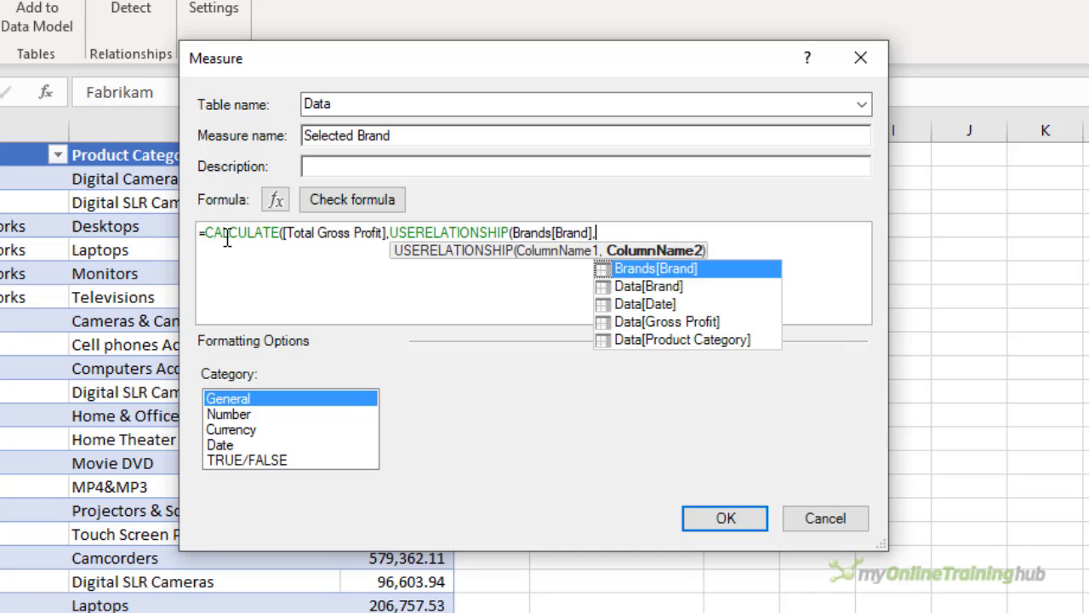
key("Down")
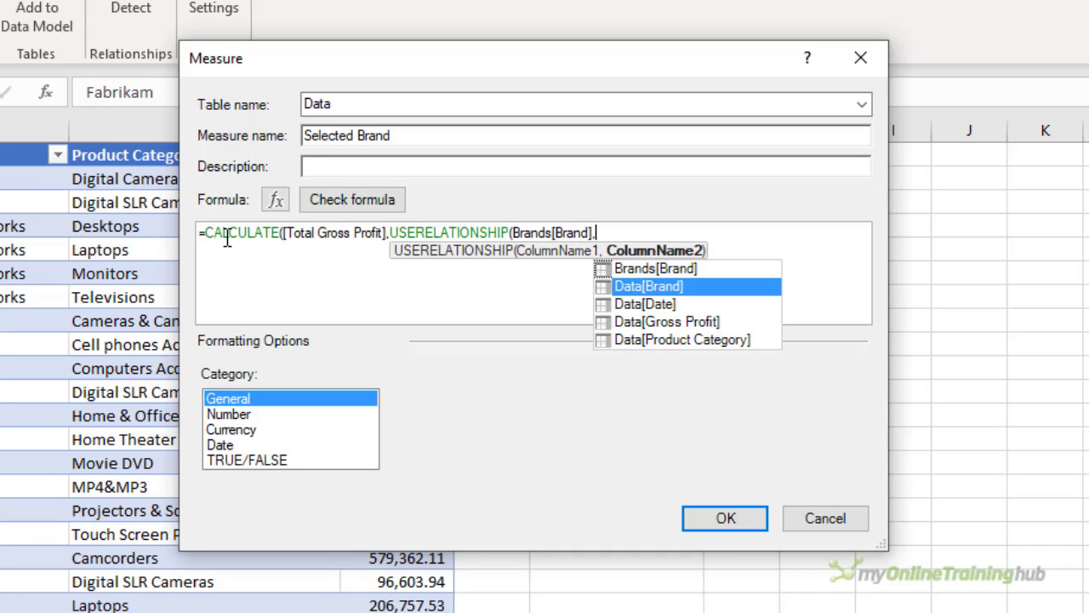
key("Tab")
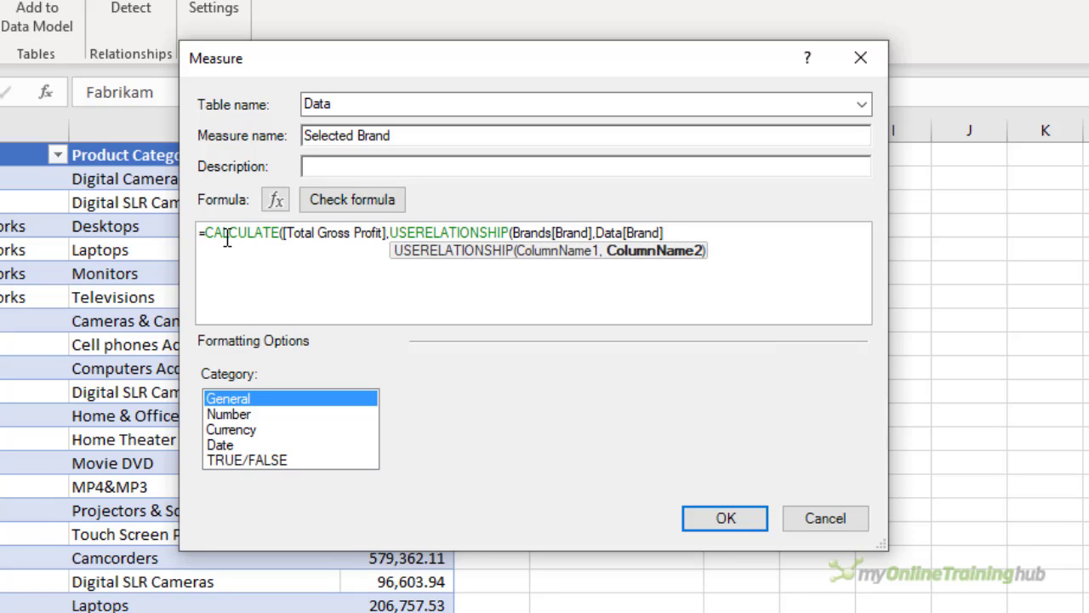
type("))")
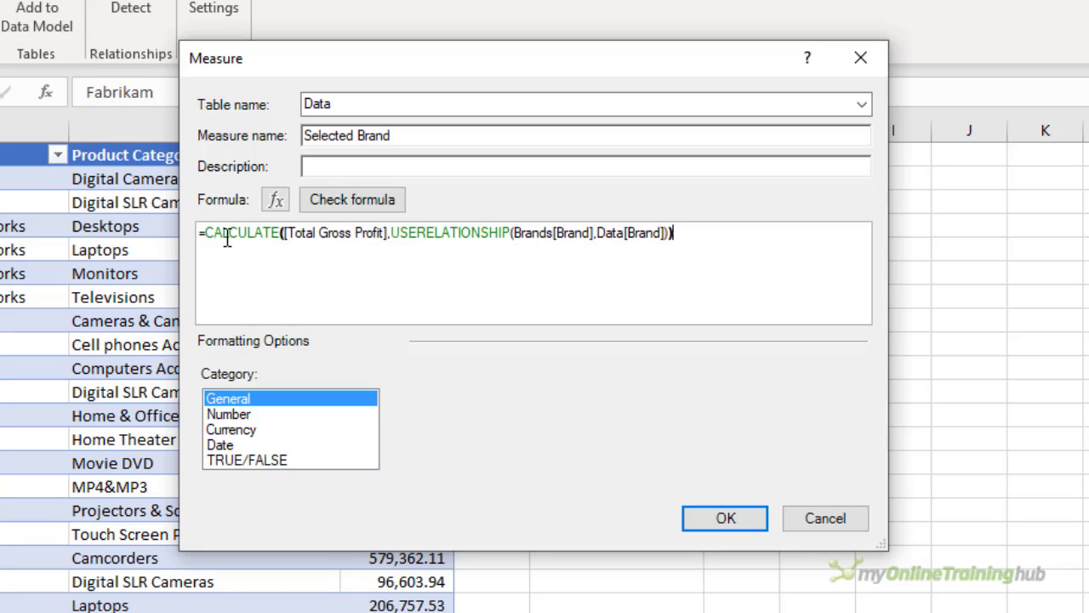
left_click(250, 414)
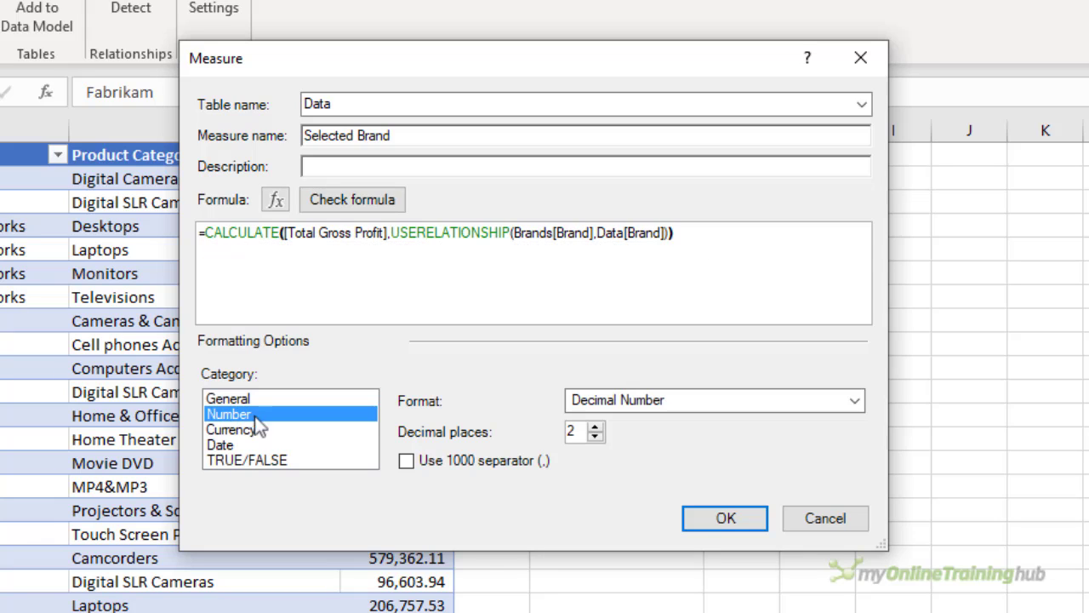
left_click(708, 516)
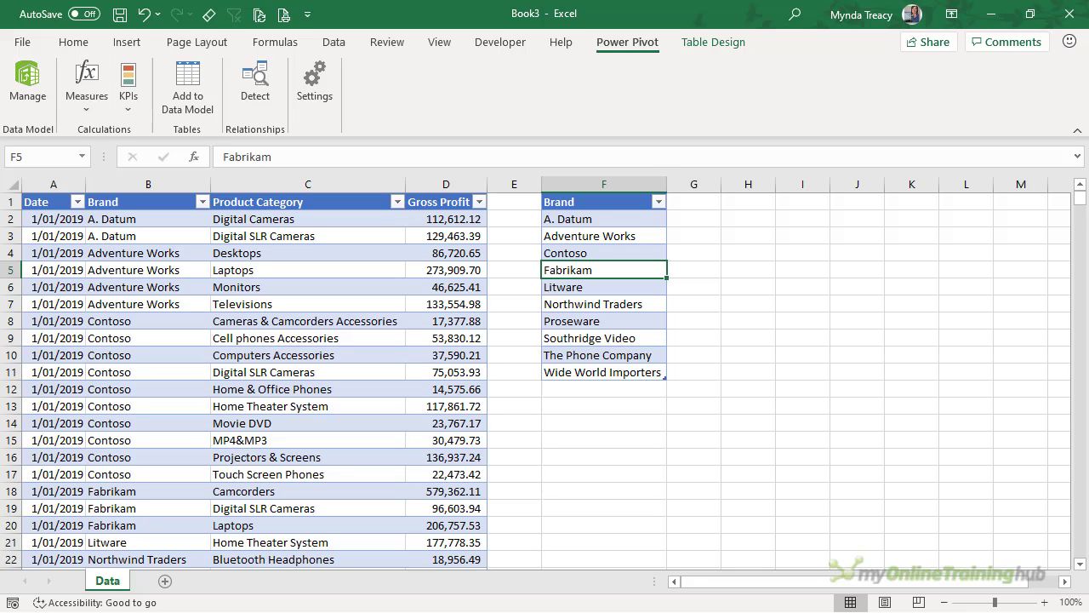
- Insert a PivotTable on a new worksheet, using this workbook's Data Model as its source
left_click(127, 42)
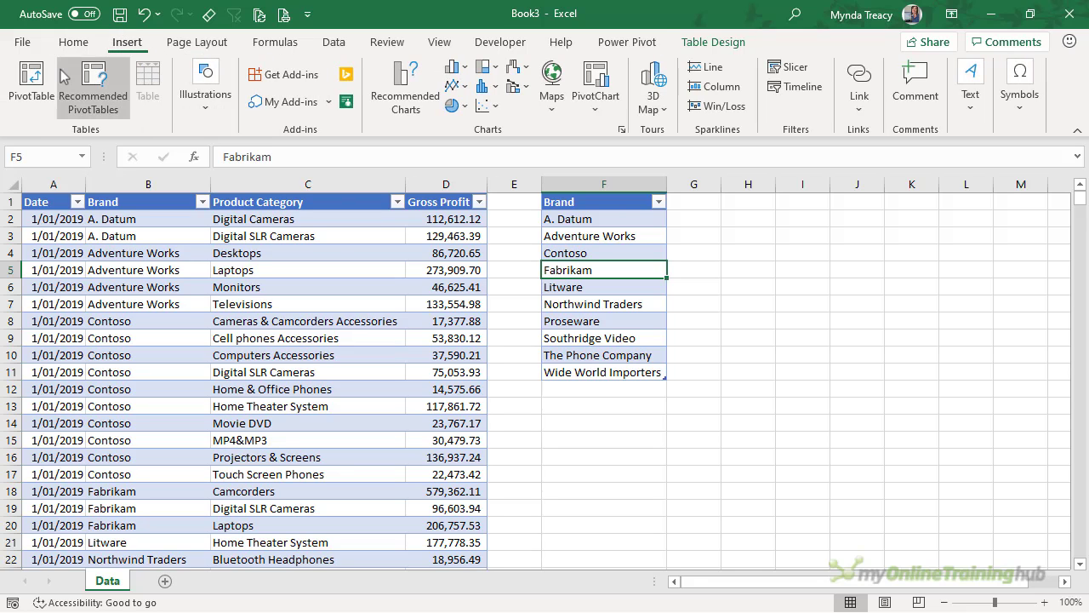
left_click(34, 85)
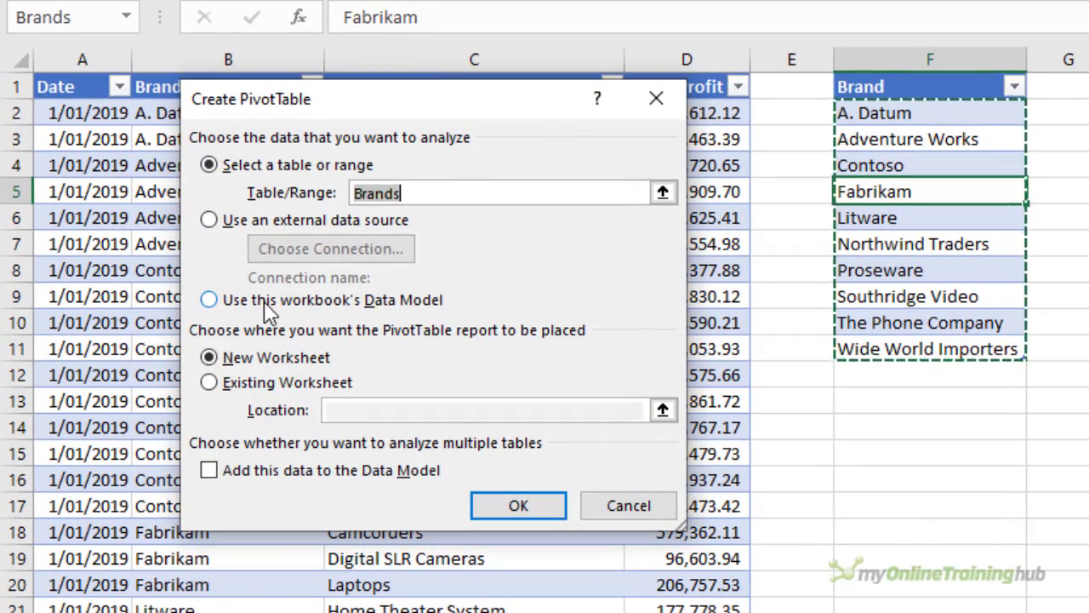
left_click(265, 305)
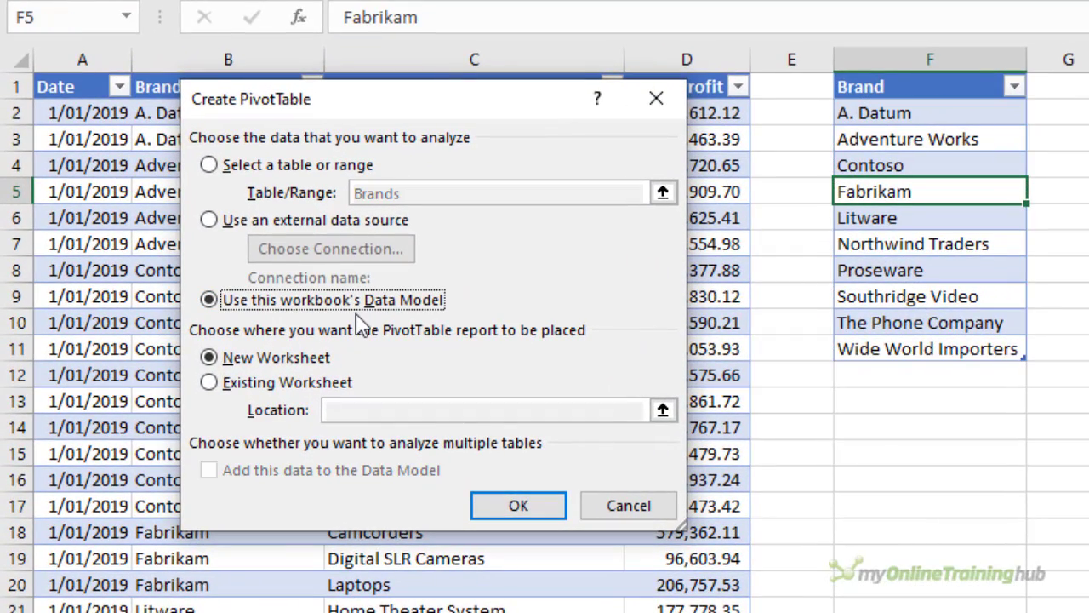
left_click(496, 511)
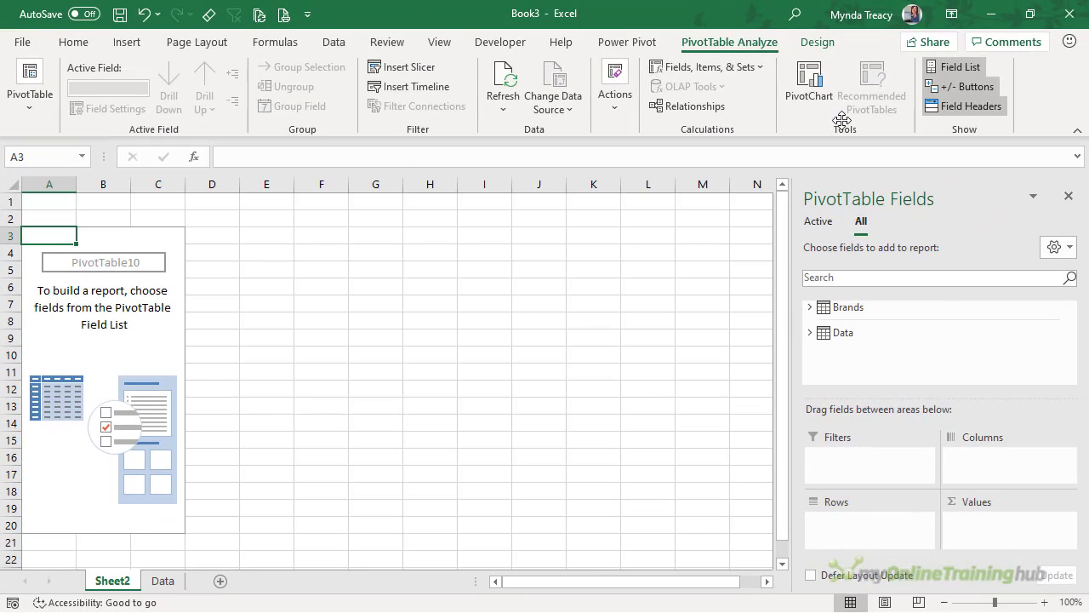
- Undock the PivotTable field list and expand the Brands and Data tables to show their fields
left_click_drag(983, 192, 979, 26)
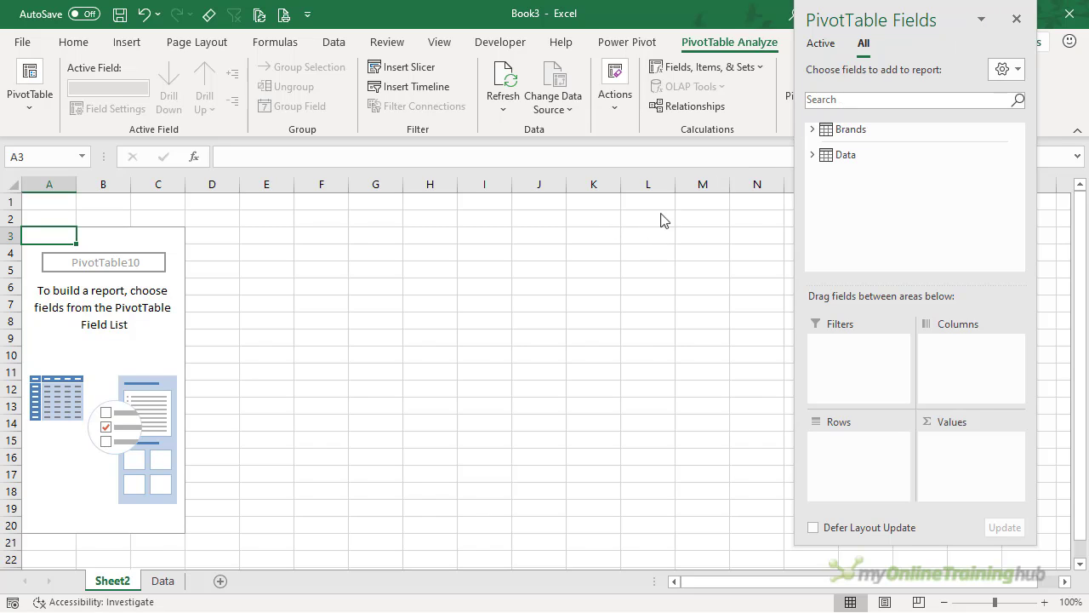
left_click(812, 130)
left_click(812, 171)
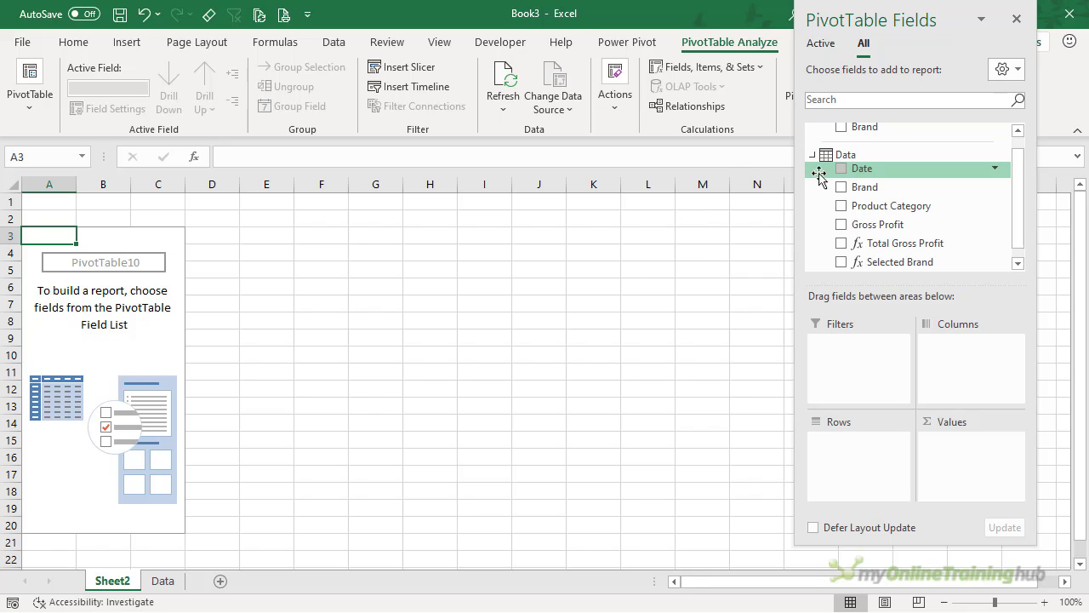
scroll(870, 151, "up", 1)
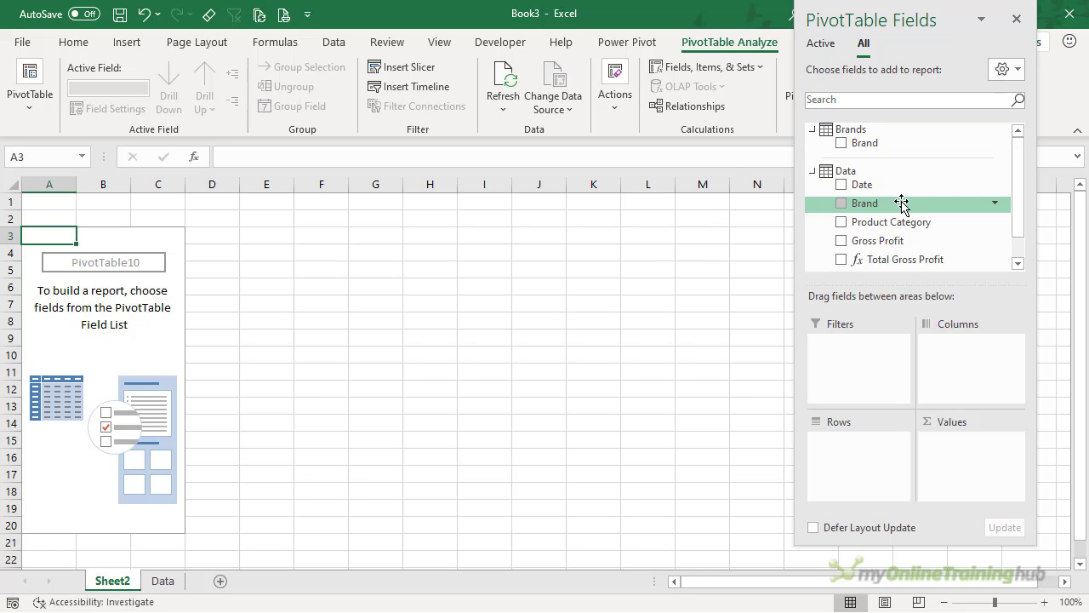
- Add the Data table's Brand field as row labels, with the Total Gross Profit and Selected Brand measures as values
left_click(841, 203)
scroll(871, 212, "down", 1)
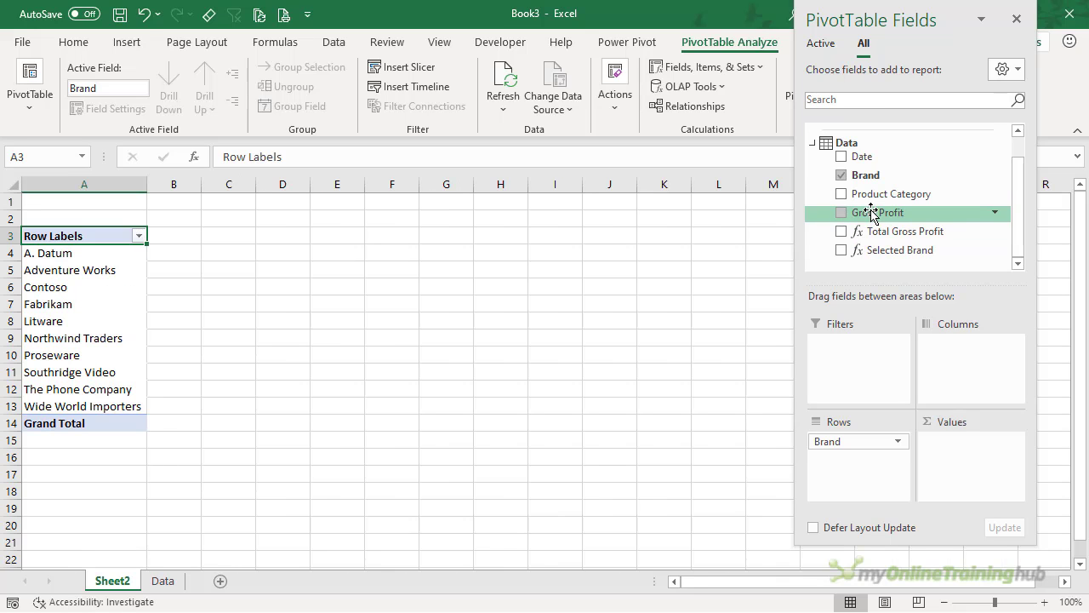
left_click(842, 230)
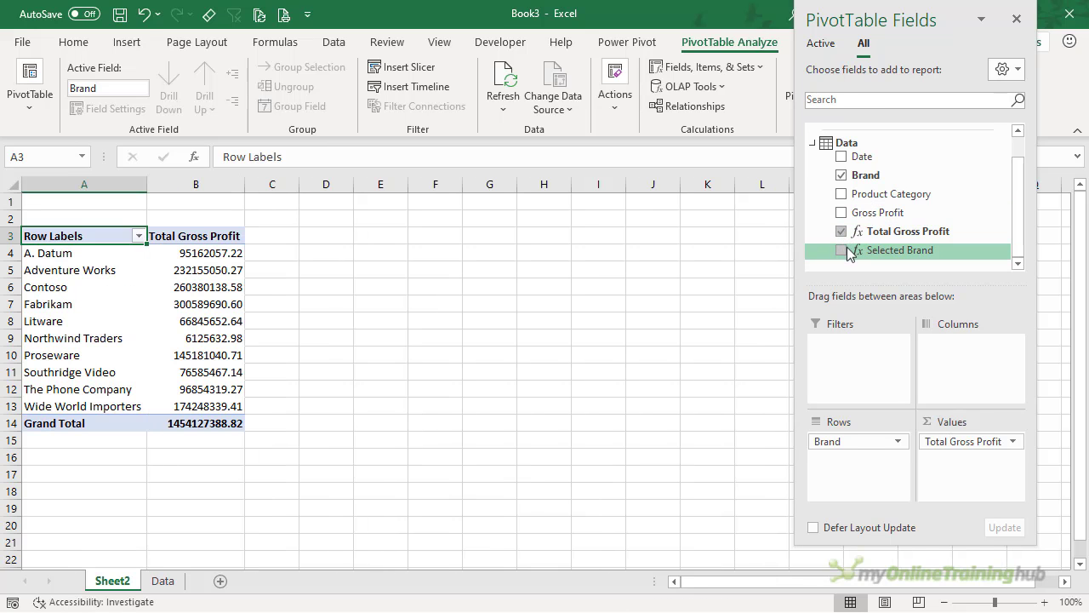
left_click(842, 250)
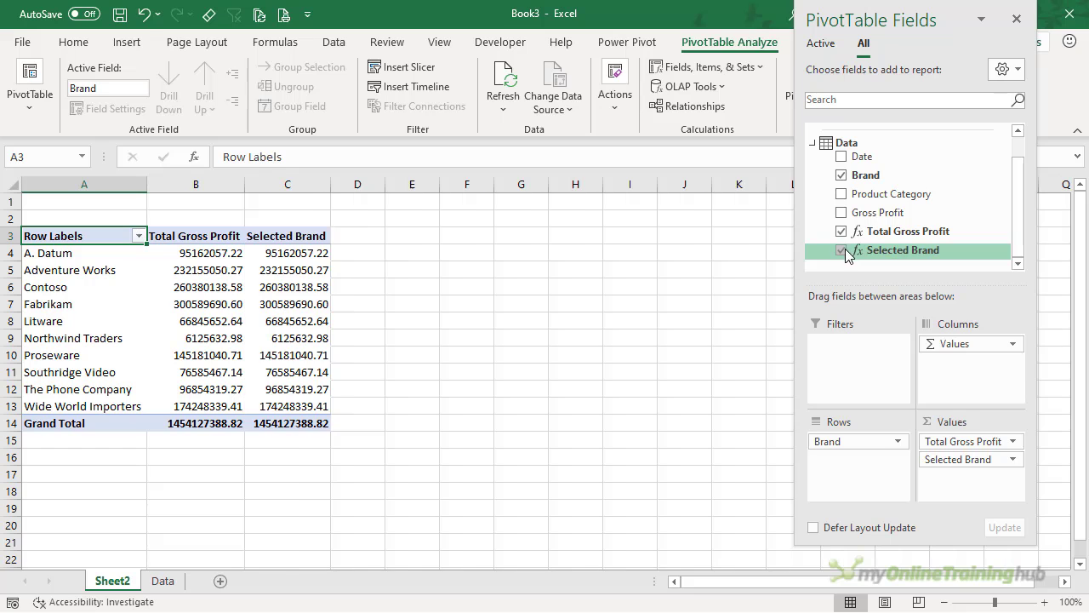
- Open the number format of the Total Gross Profit value field and choose the custom code $#,##0;-$#,##0 as the base
right_click(196, 271)
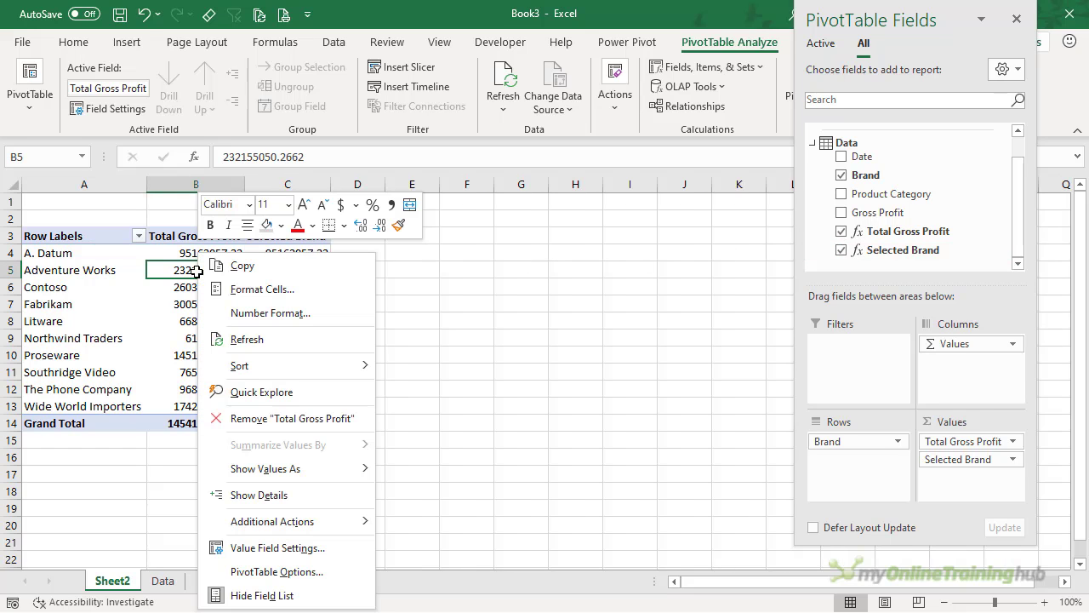
left_click(339, 548)
left_click_drag(412, 344, 465, 291)
left_click(291, 475)
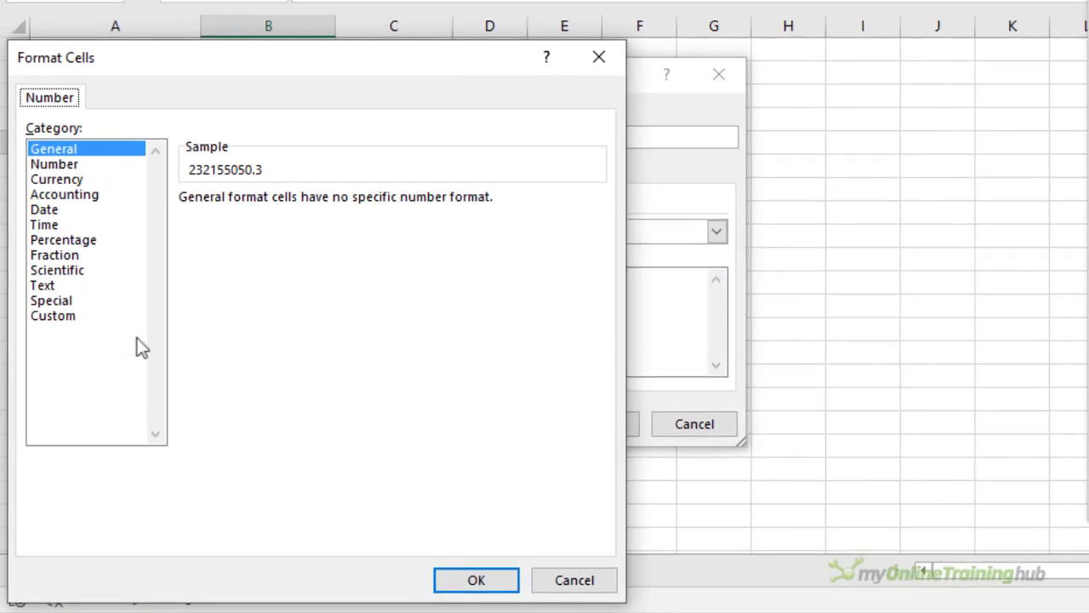
left_click(63, 313)
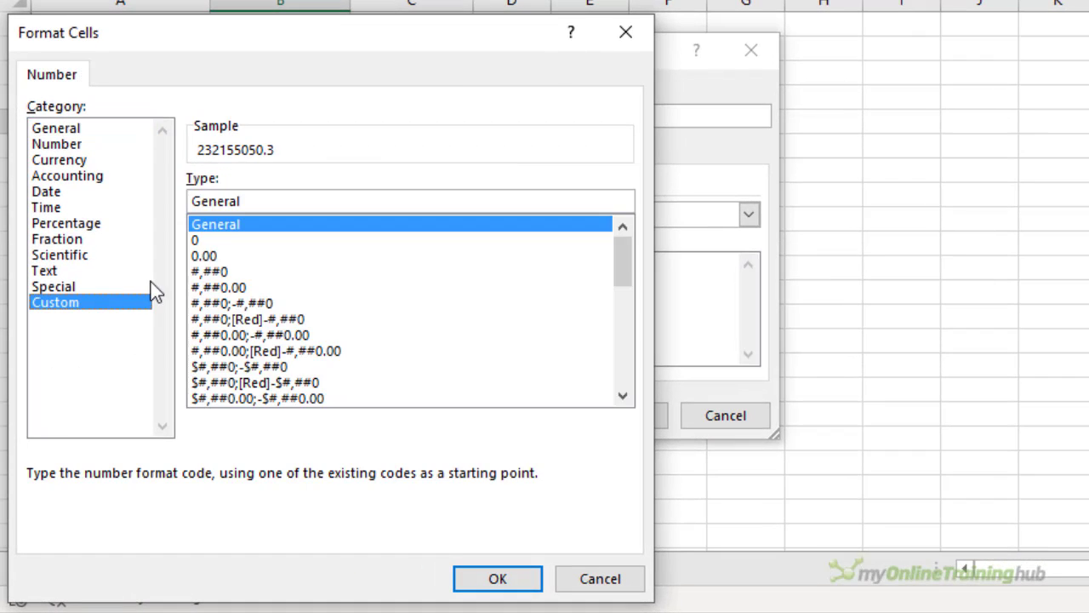
left_click(309, 383)
scroll(309, 387, "down", 1)
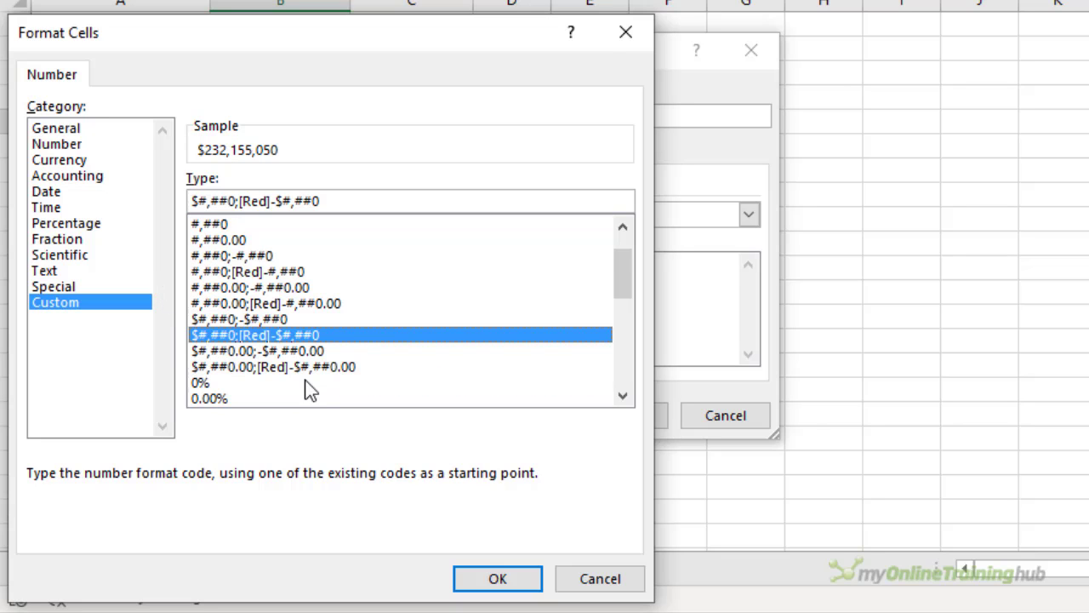
key("Up")
key("Up")
left_click(273, 318)
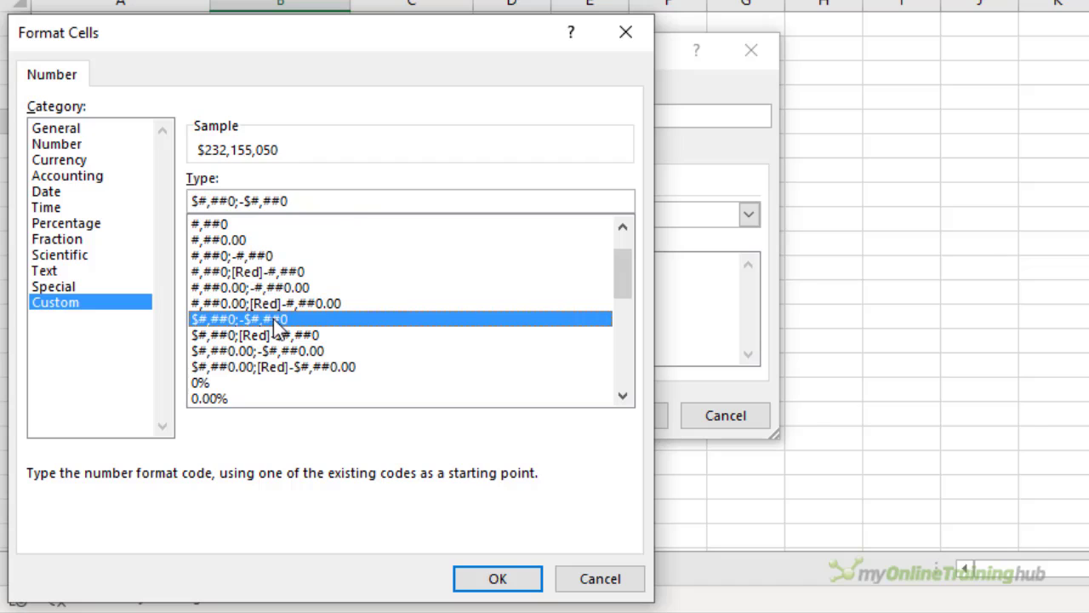
- Edit the custom code to $#,##0,,"M";-$#,##0,,"M" and apply it to the Total Gross Profit values
left_click(236, 200)
type(",,\"")
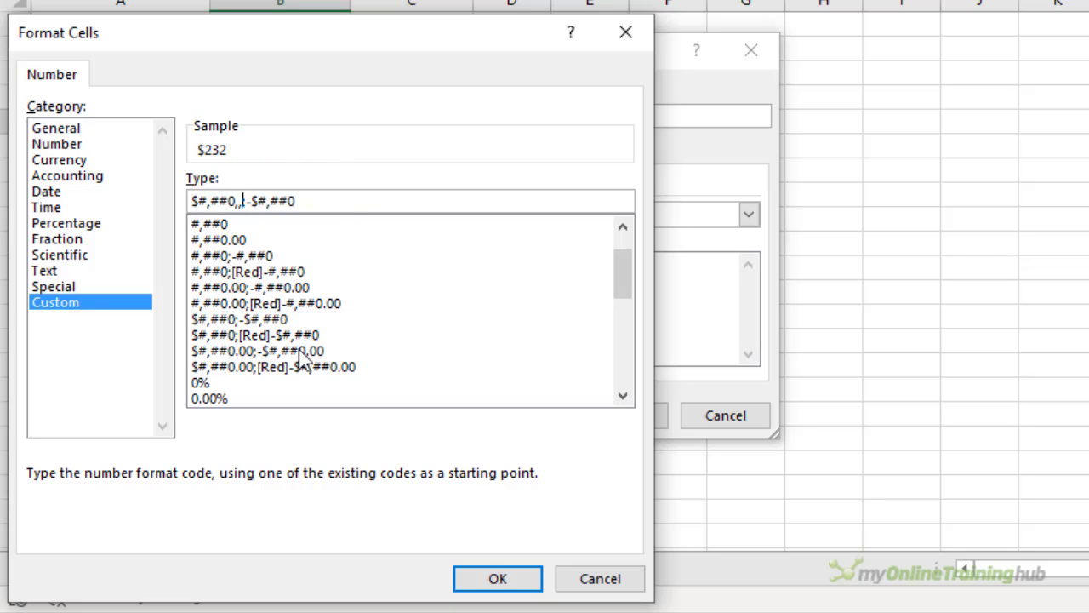
type("M\"")
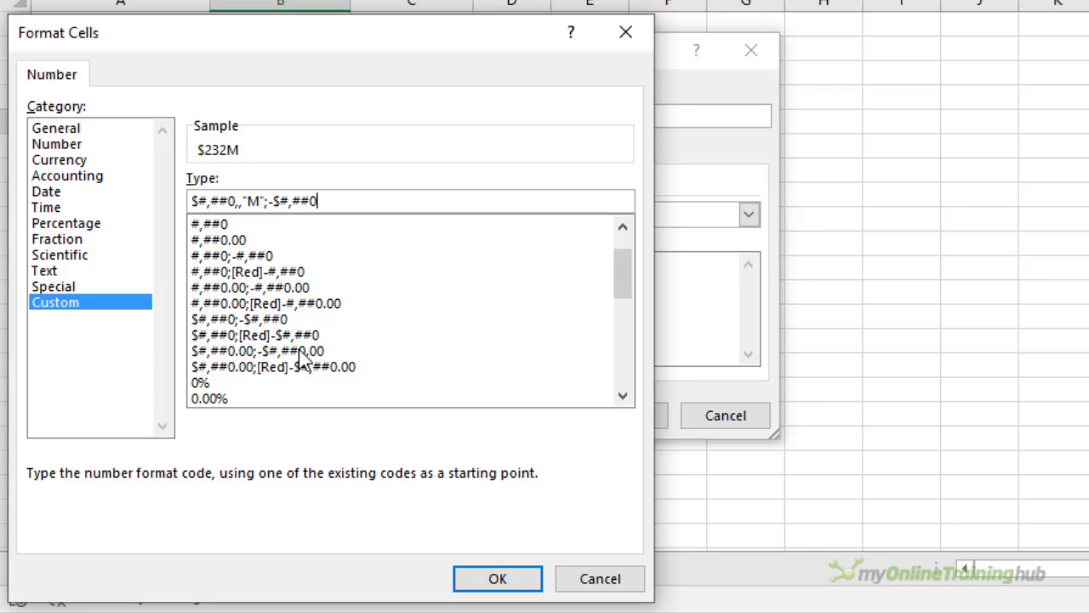
key("End")
type(",,\"M\"")
left_click(488, 579)
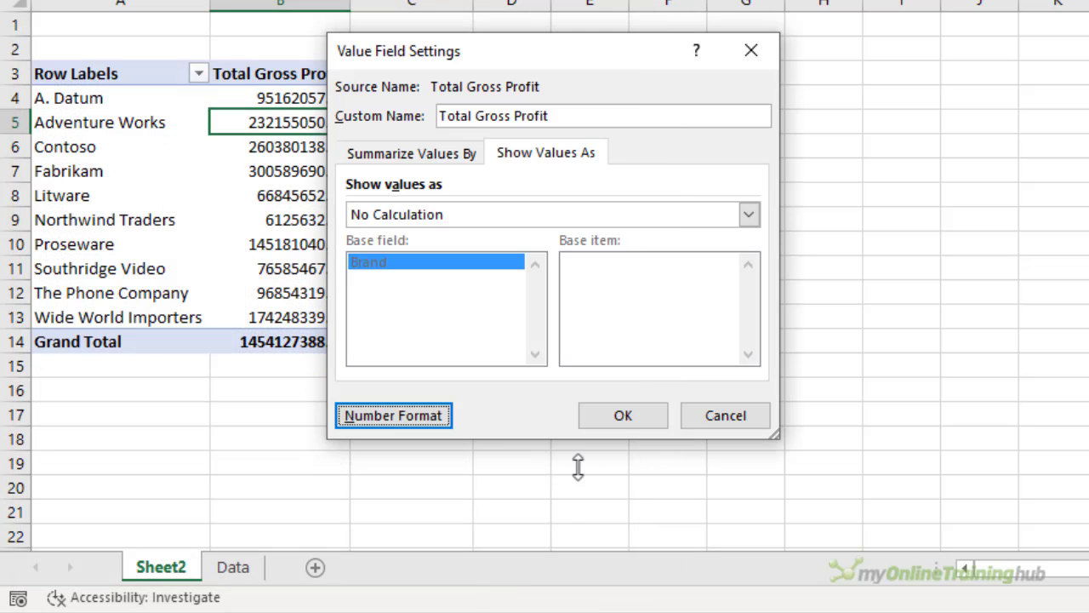
left_click(623, 416)
- Apply the same custom millions number format to the Selected Brand value field
right_click(410, 149)
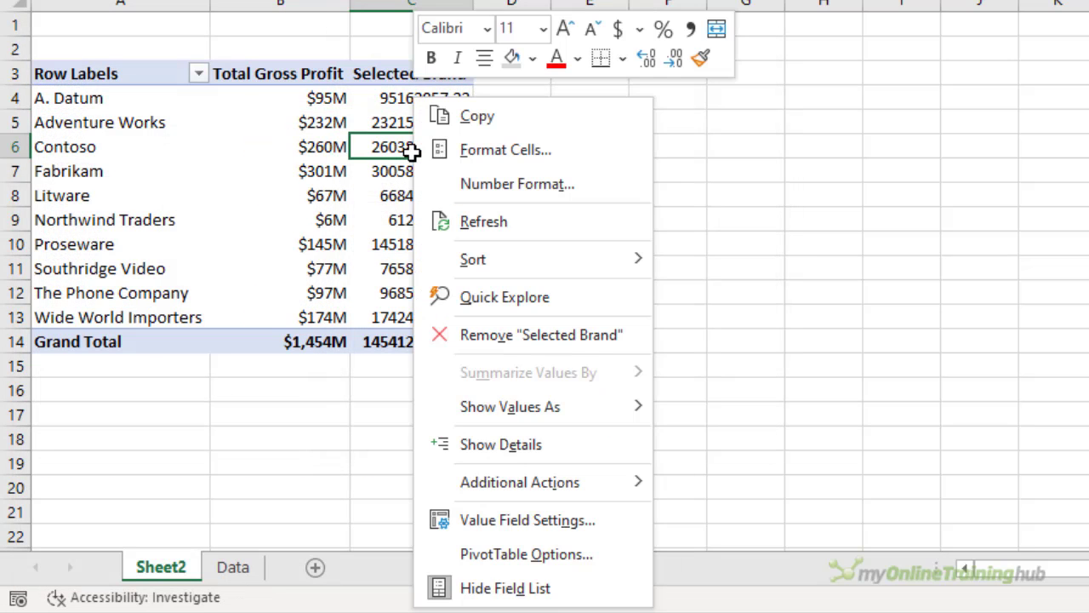
left_click(541, 529)
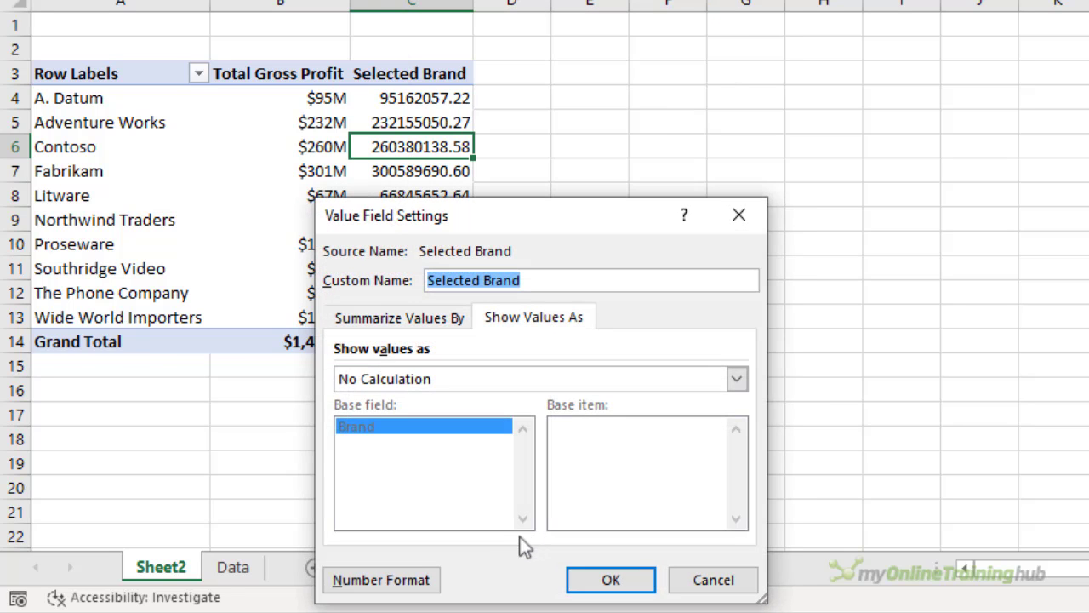
left_click(415, 579)
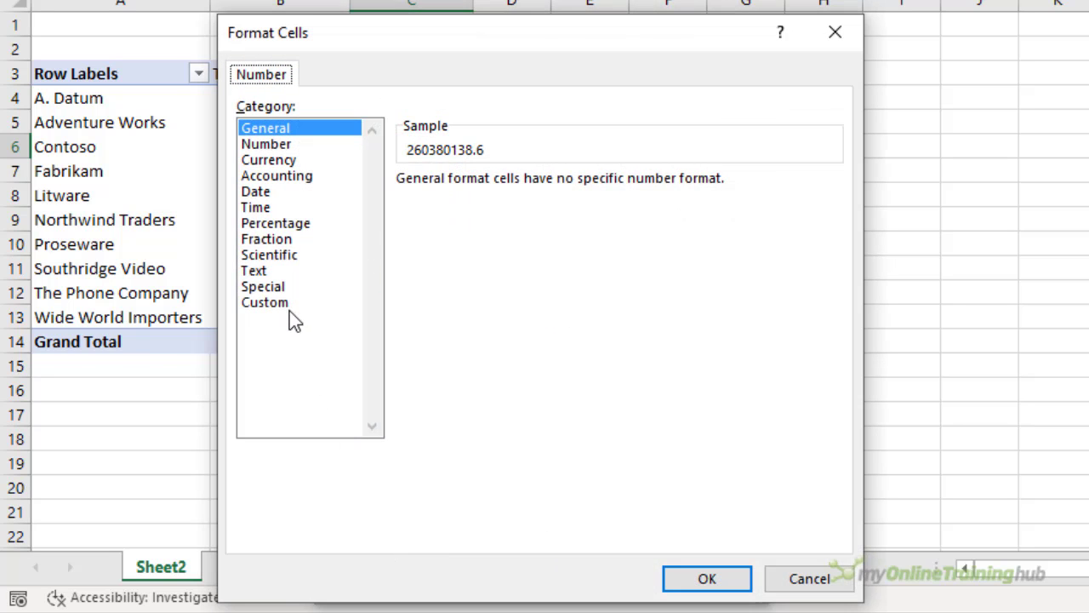
left_click(286, 304)
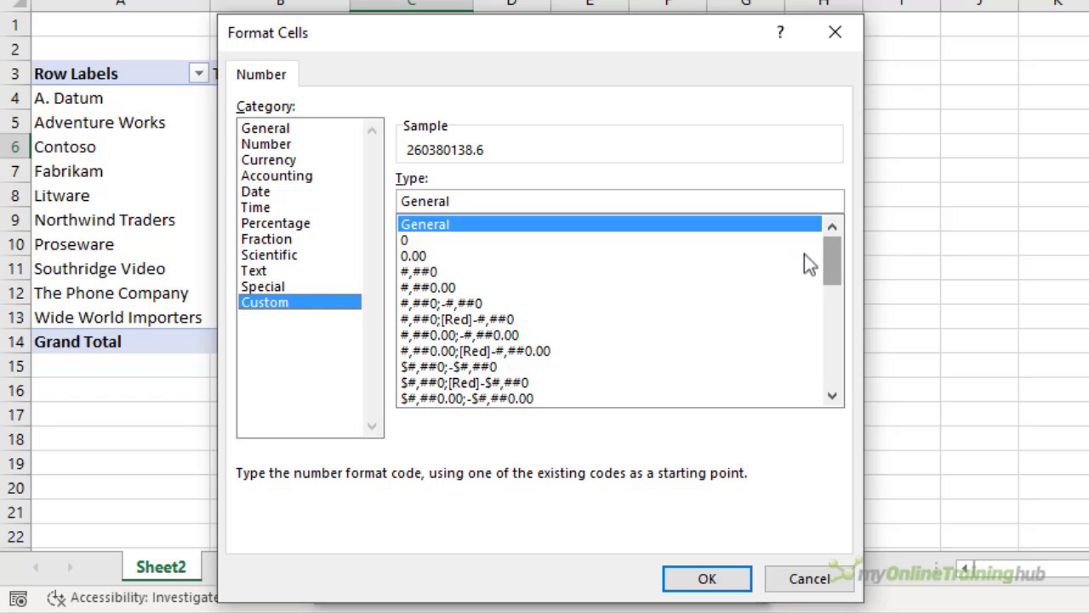
left_click_drag(819, 262, 830, 362)
left_click(584, 400)
left_click(706, 577)
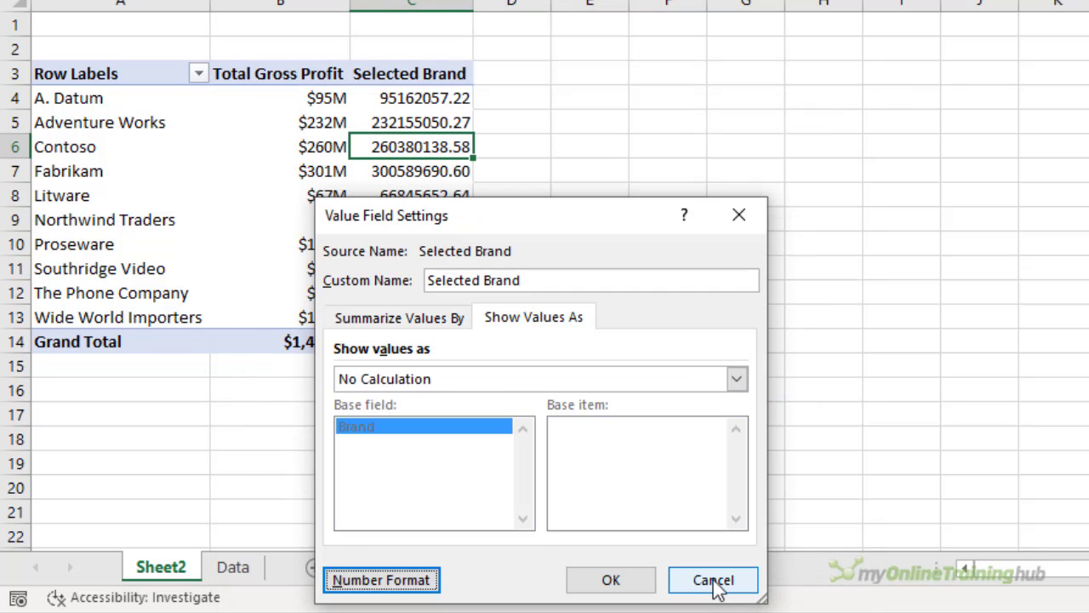
left_click(611, 580)
- Copy the whole brand PivotTable and paste a duplicate starting at cell E3
left_click_drag(141, 73, 409, 341)
key("ctrl+c")
left_click_drag(452, 112, 585, 73)
left_click(585, 73)
key("ctrl+v")
- Replace Brand with Product Category as the row labels of the duplicated PivotTable
left_click(690, 98)
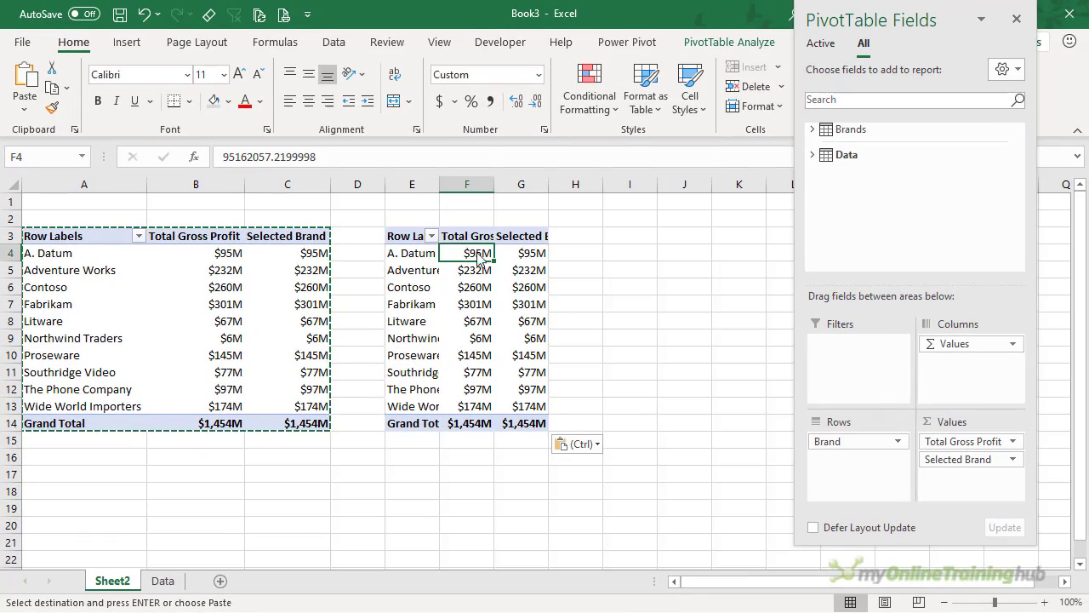
left_click(812, 154)
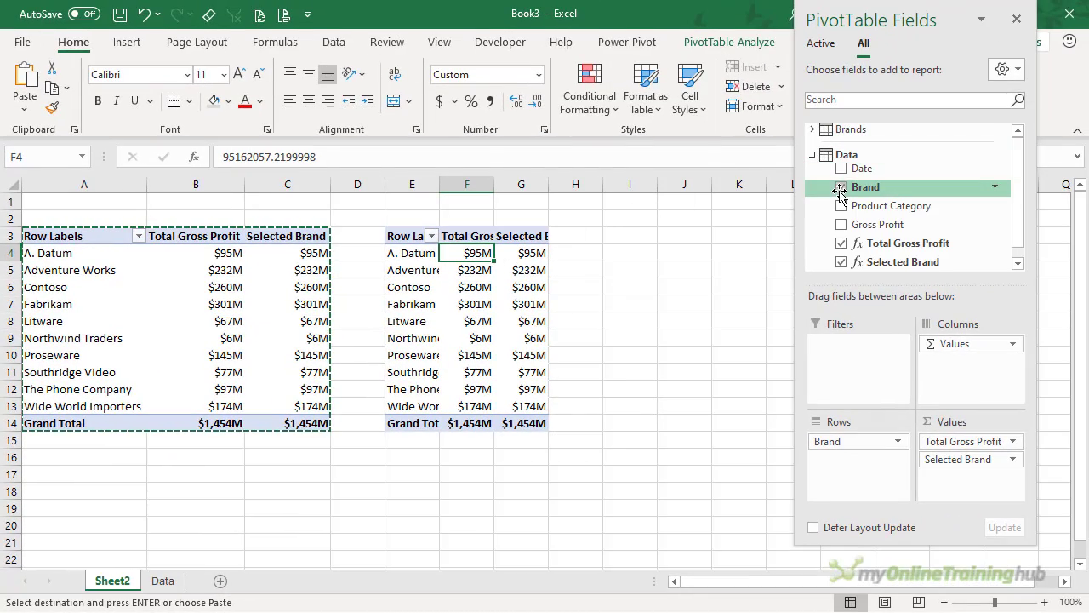
left_click(840, 187)
left_click(841, 205)
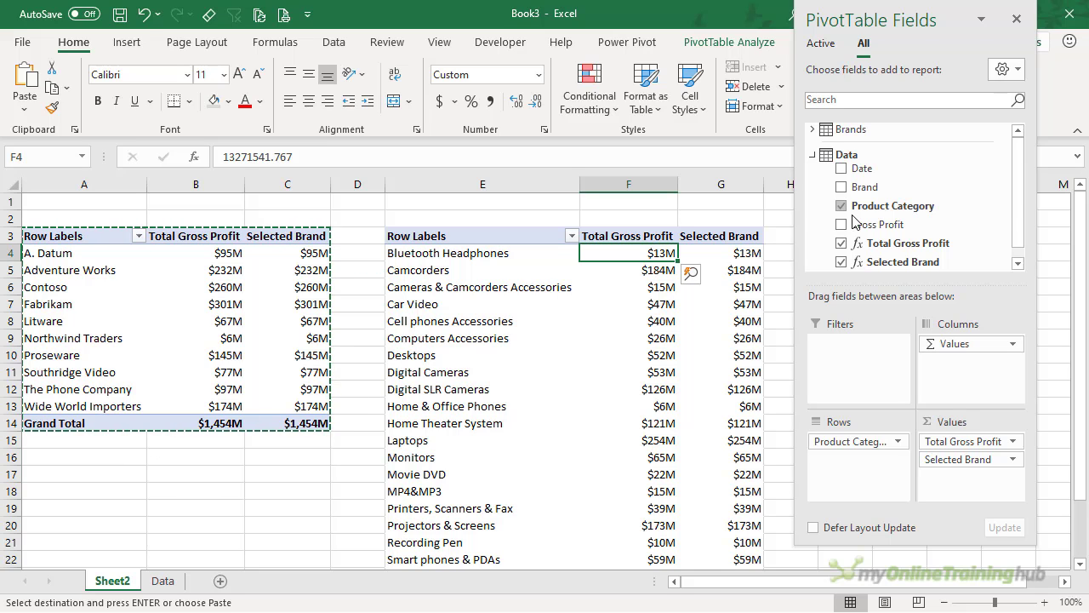
- Add a slicer for the Brands table's Brand field and dismiss the notice about table relationships
left_click(812, 131)
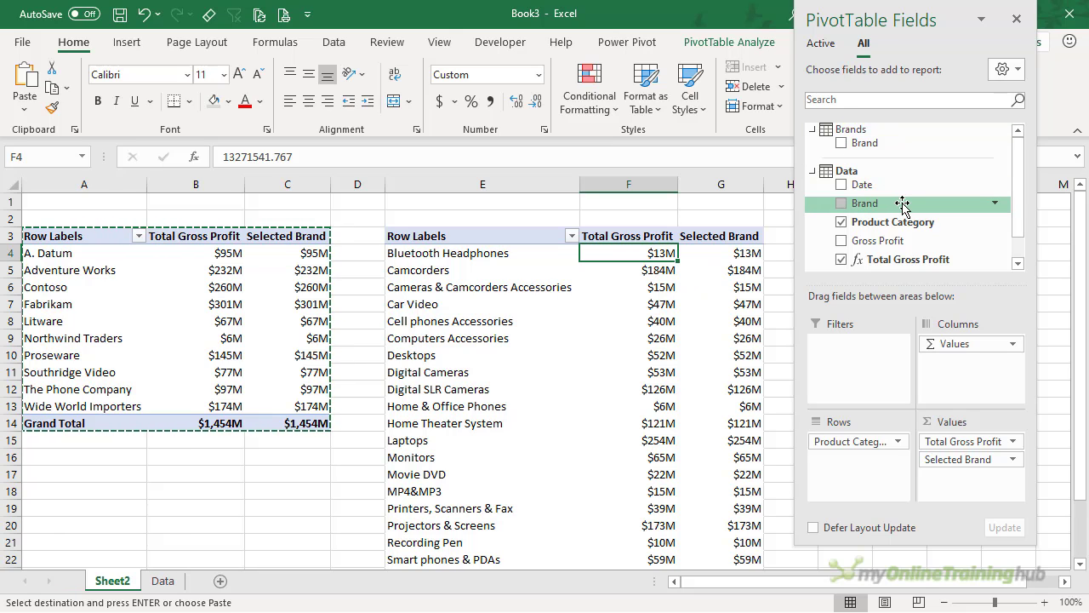
right_click(898, 142)
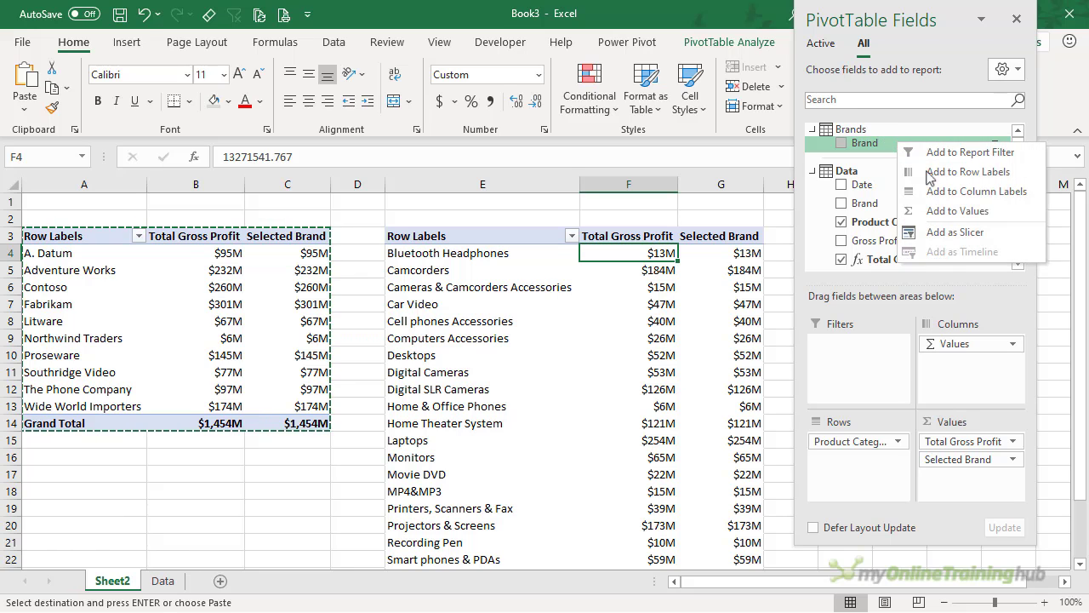
left_click(1004, 240)
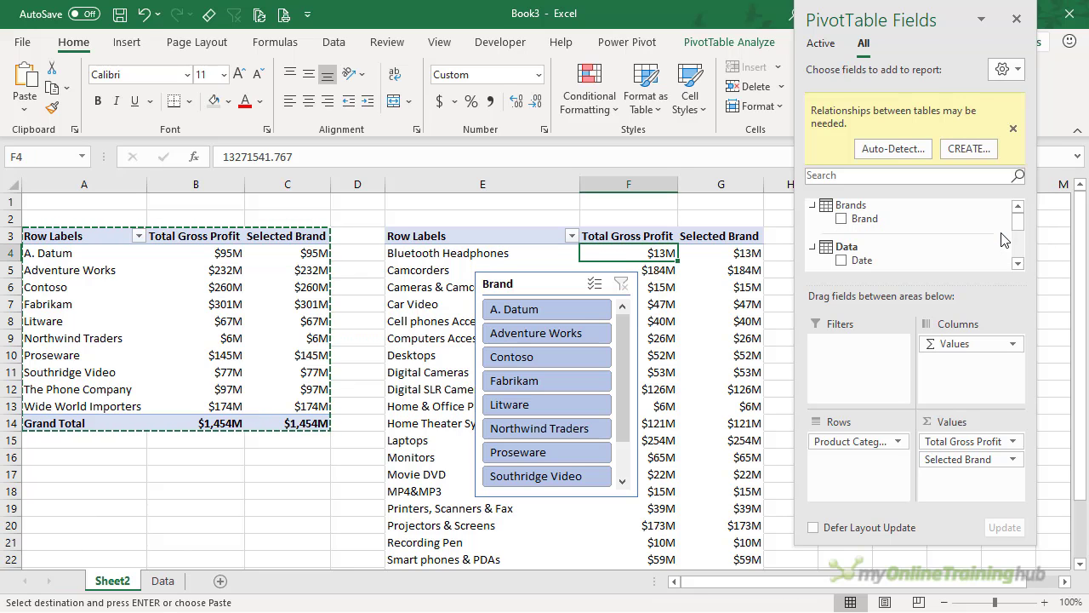
left_click_drag(516, 271, 468, 255)
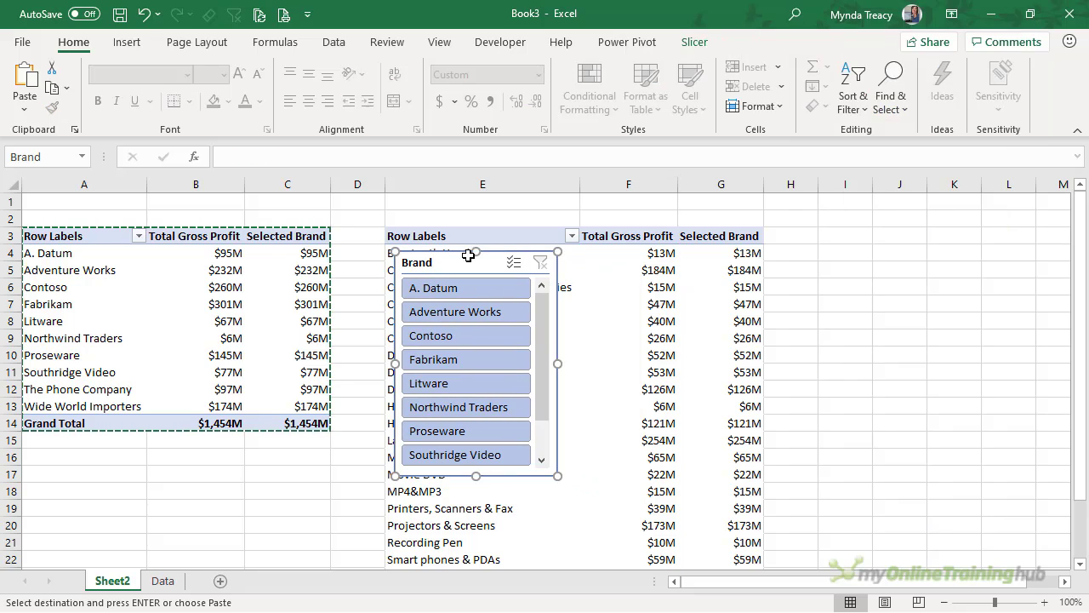
left_click(608, 282)
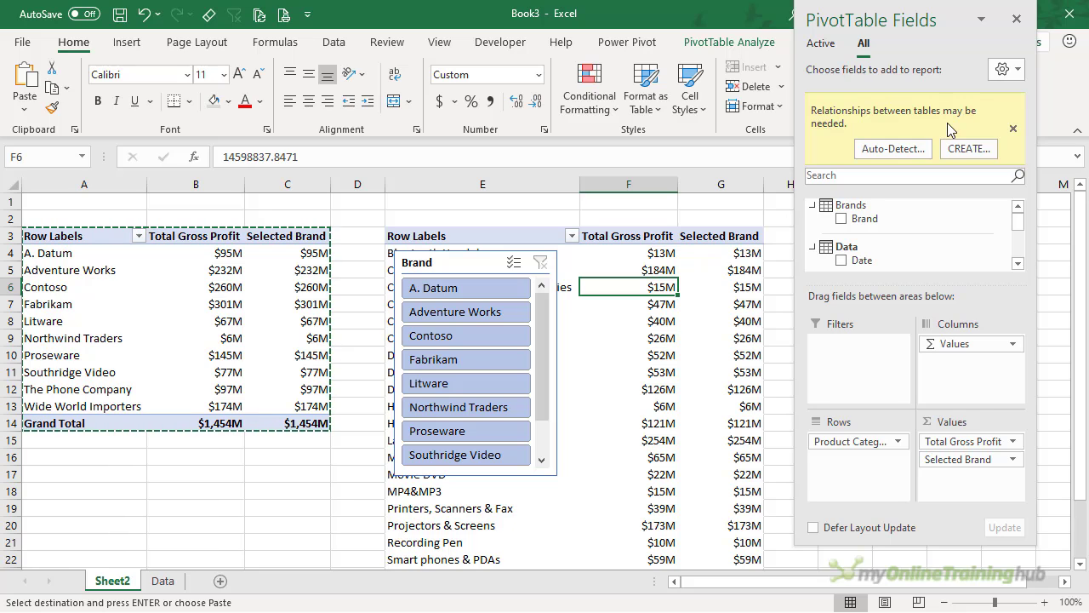
left_click(1013, 128)
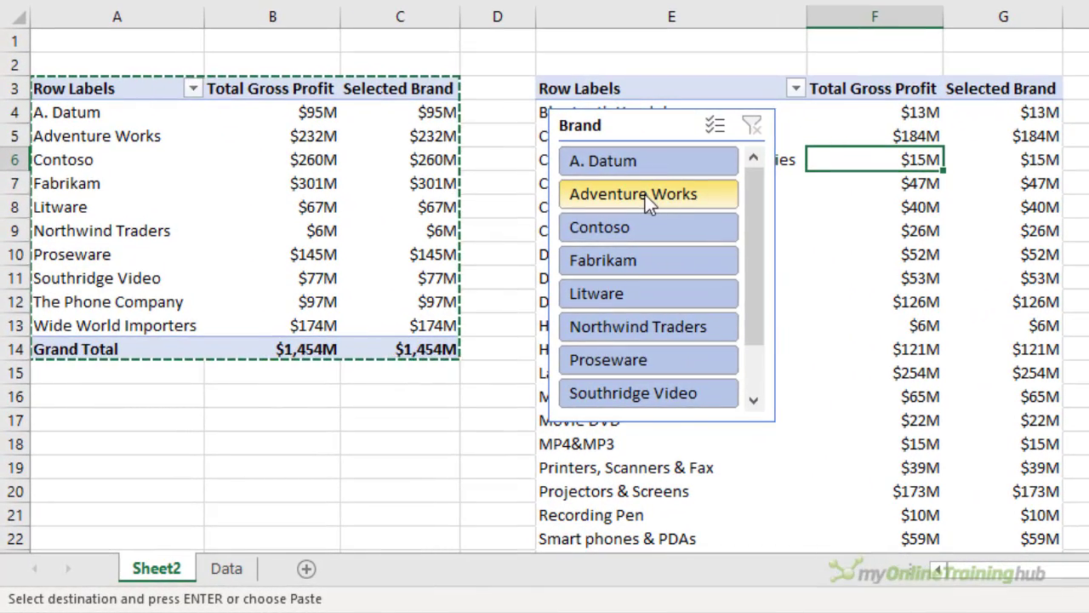
- Test the slicer with Adventure Works, Contoso, Fabrikam and Proseware, checking the Selected Brand column of the product category PivotTable
left_click(630, 211)
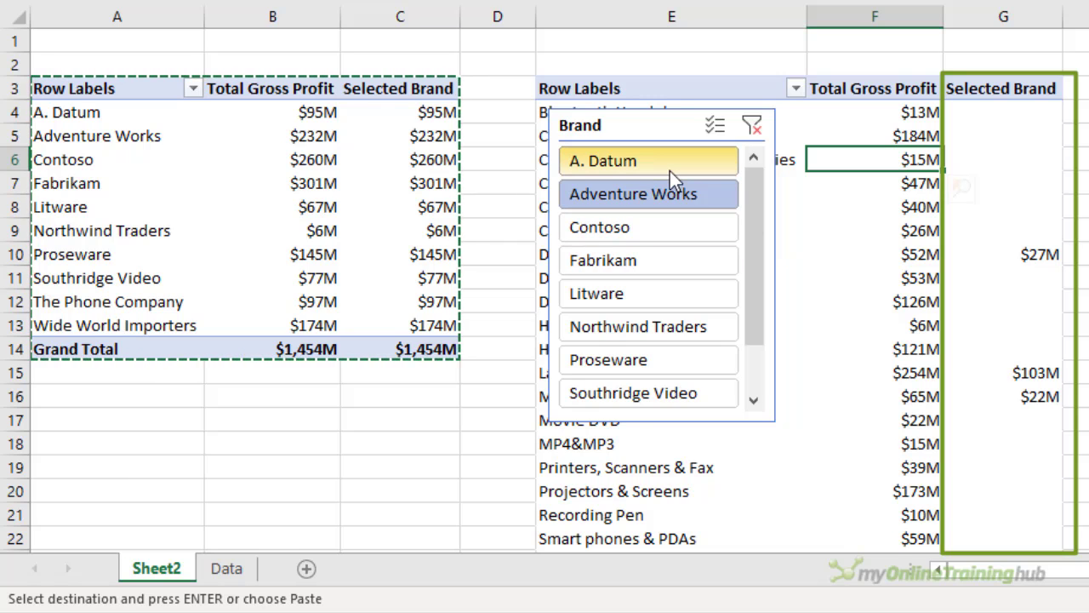
left_click(656, 240)
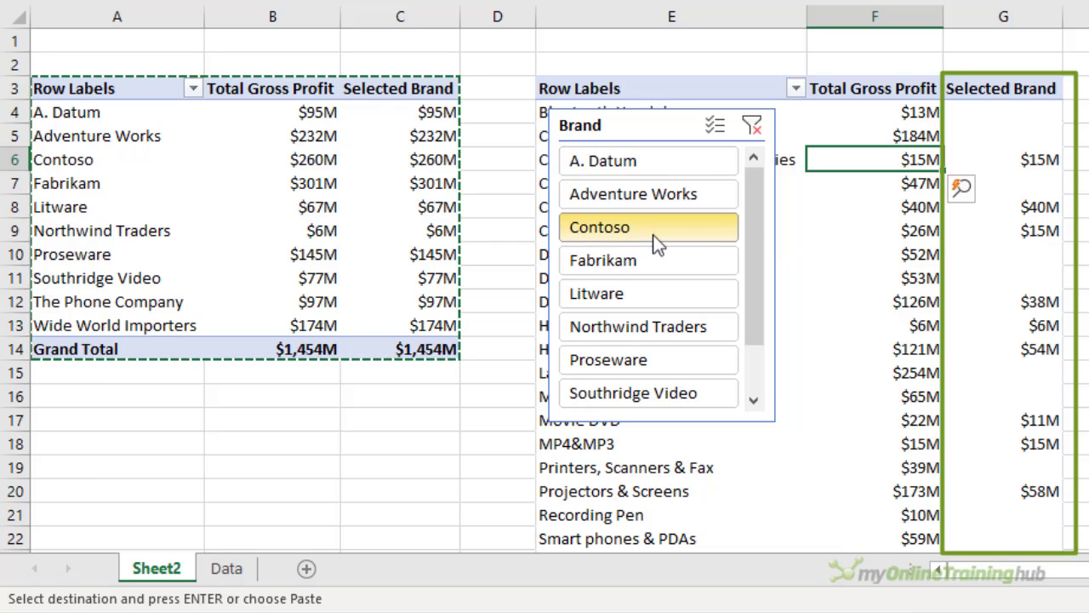
left_click(655, 263)
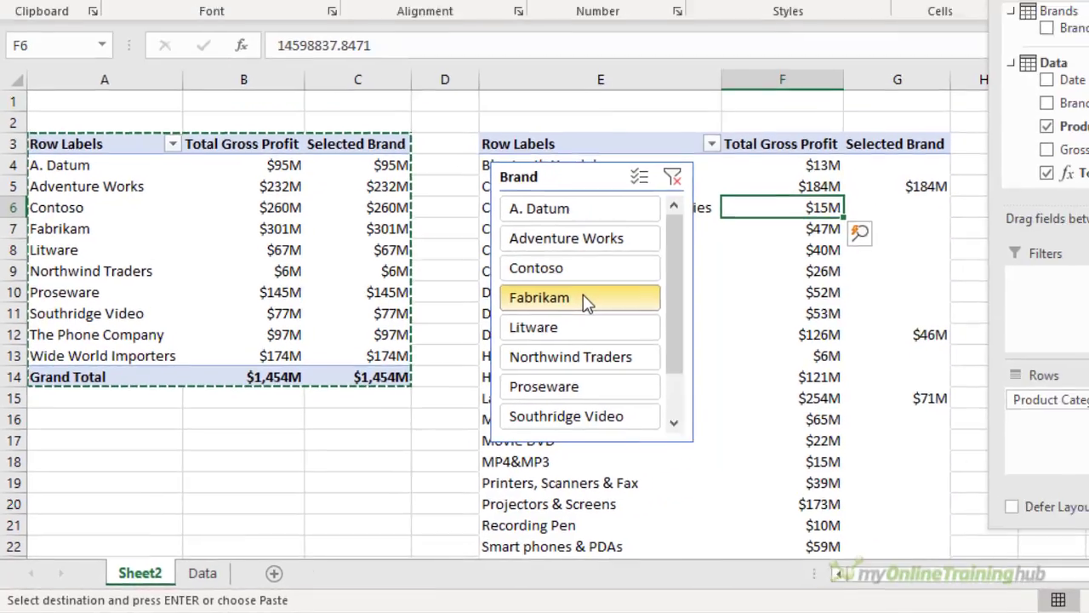
left_click(647, 359)
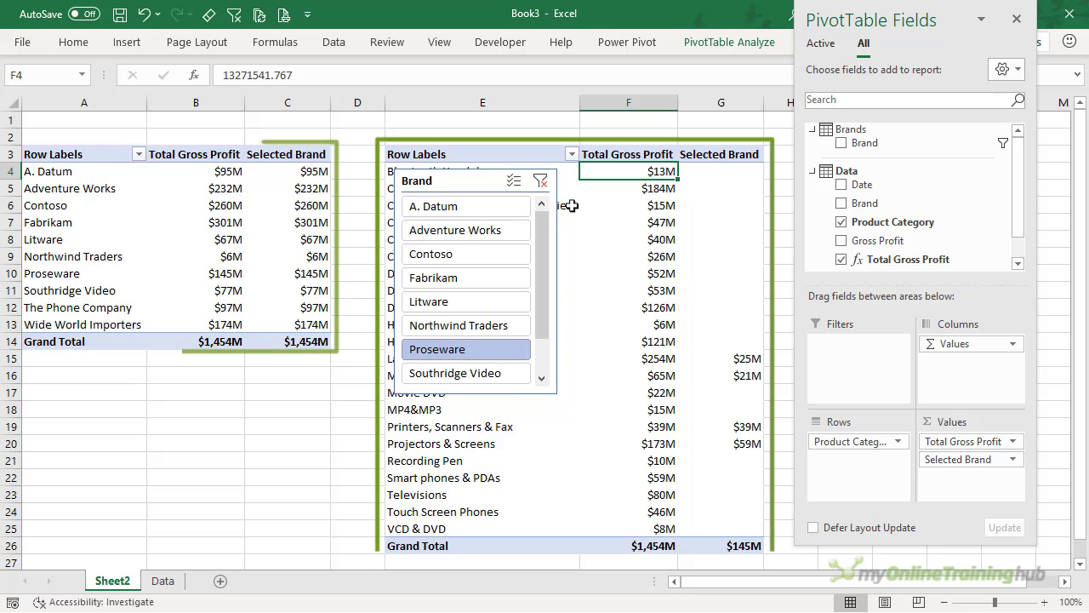
- Connect the Brand slicer to PivotTable10 as well as PivotTable11, and filter both by Contoso
left_click(462, 173)
right_click(461, 174)
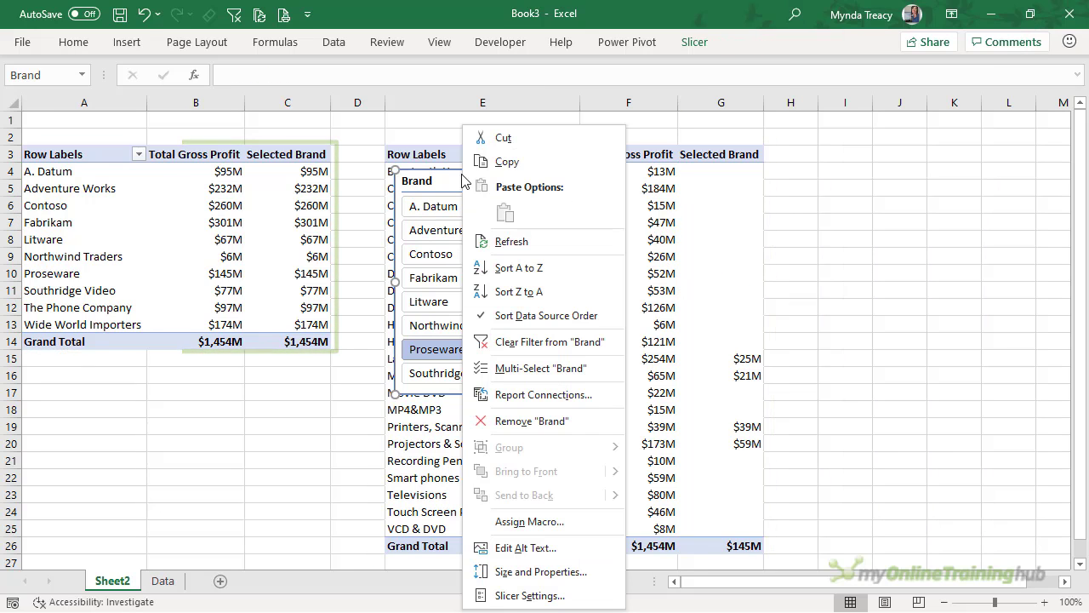
left_click(591, 397)
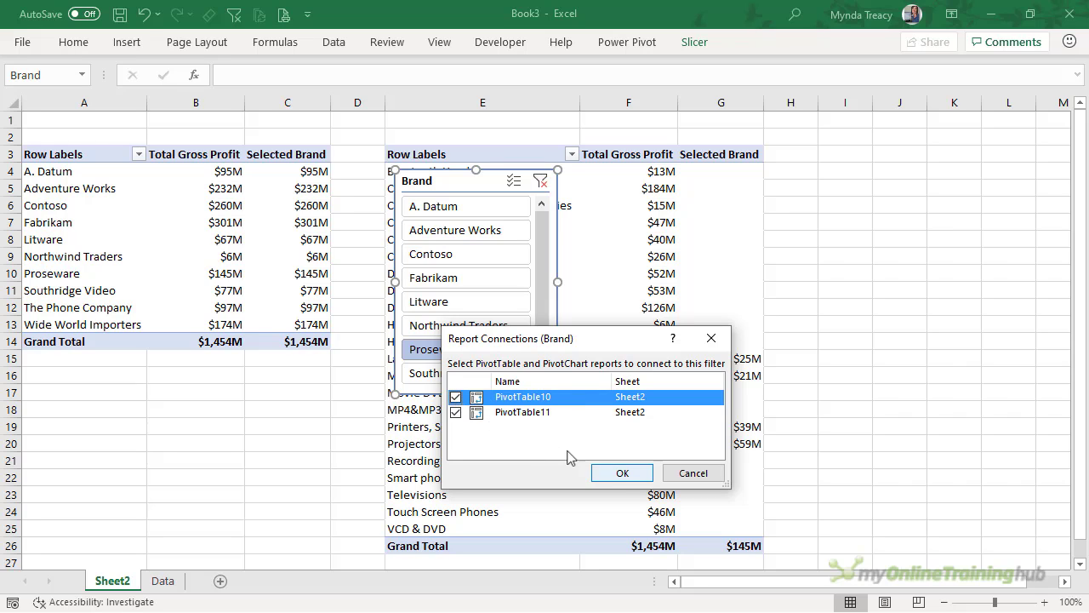
left_click(622, 473)
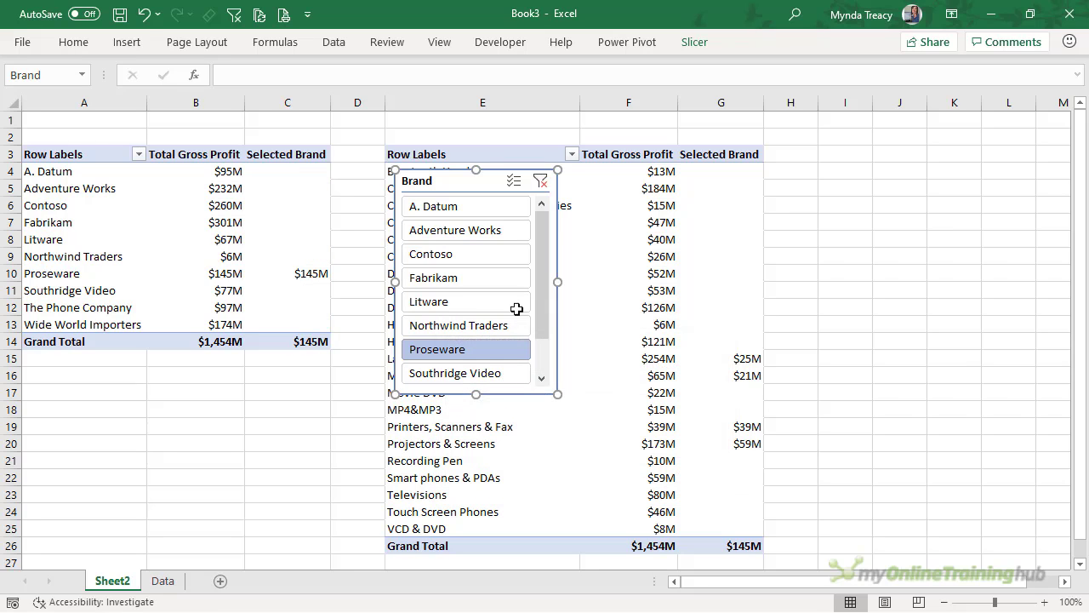
left_click(470, 231)
left_click(471, 254)
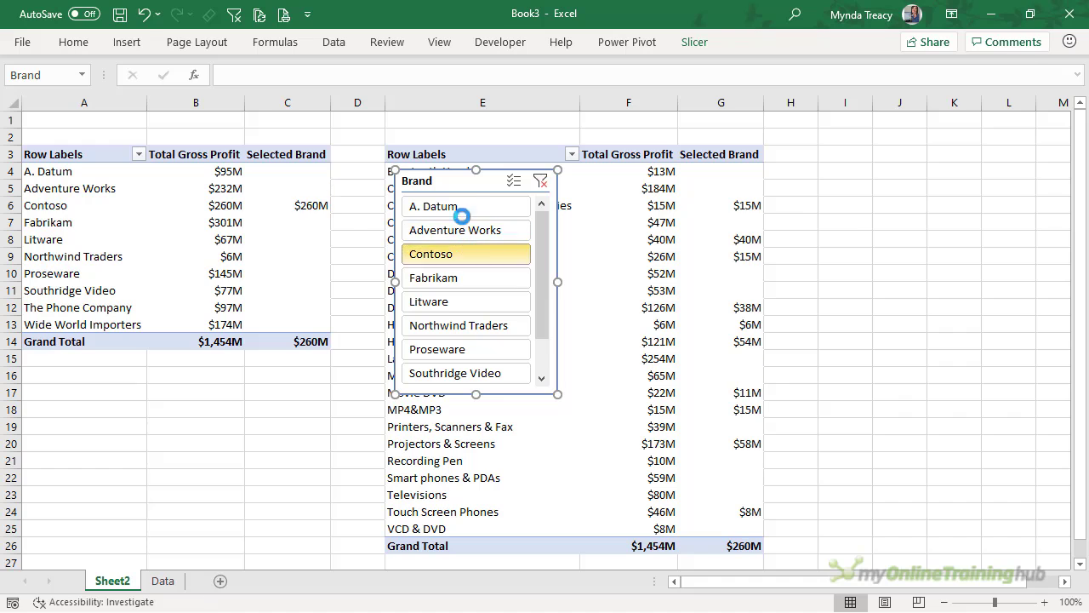
- Insert a Clustered Bar PivotChart based on the brand PivotTable
left_click(310, 182)
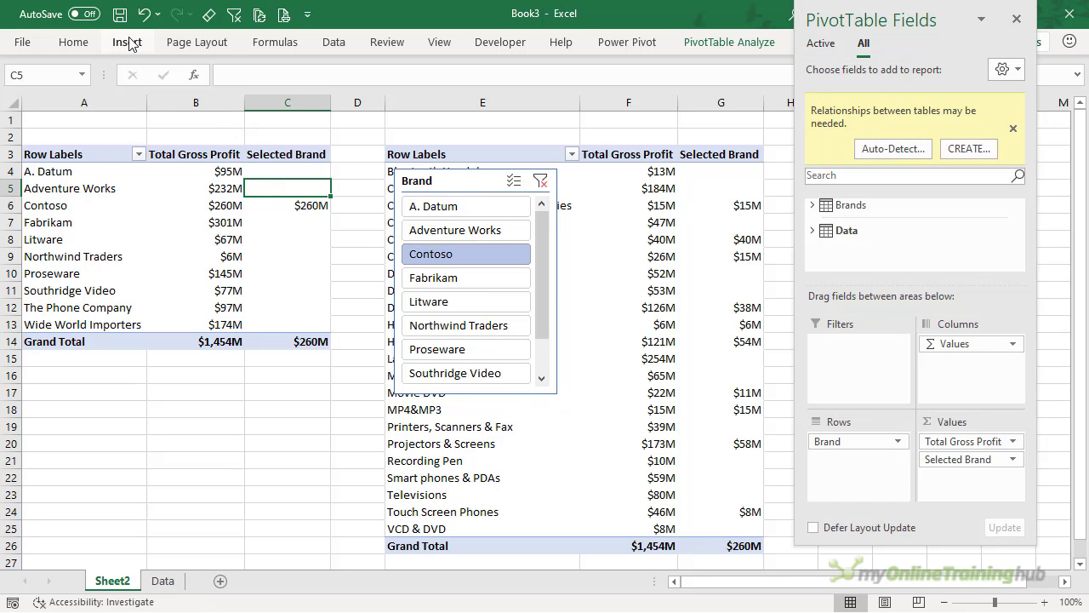
left_click(128, 42)
left_click(130, 42)
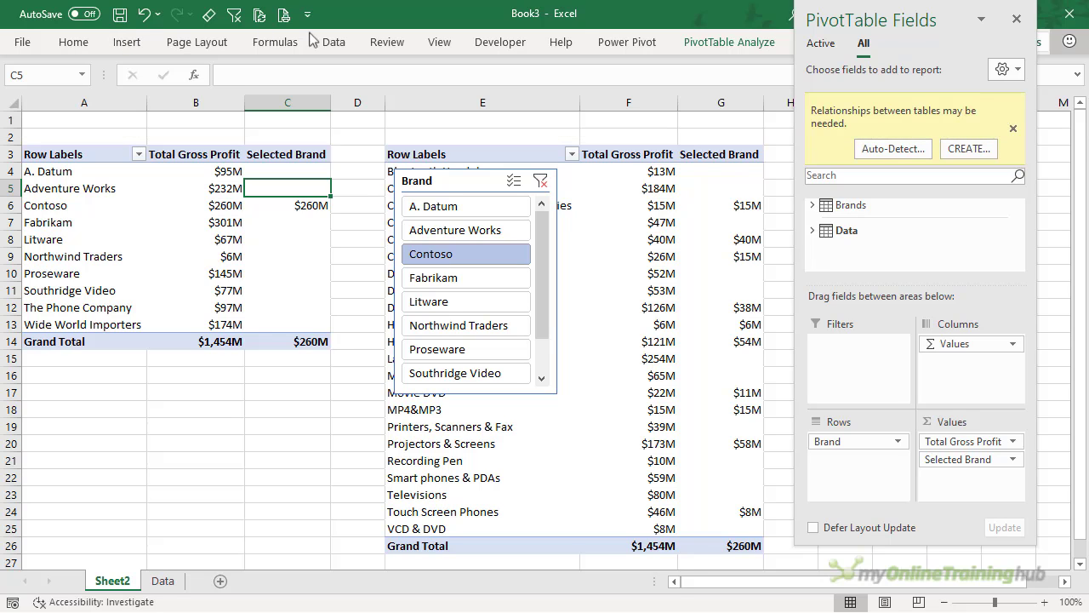
left_click(1017, 18)
left_click(742, 44)
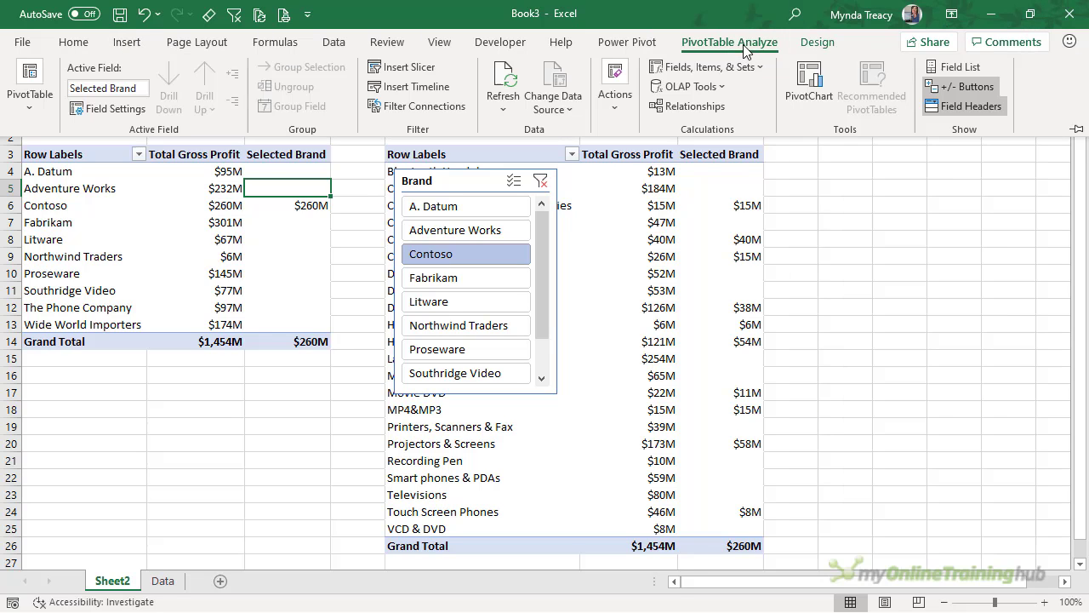
left_click(808, 85)
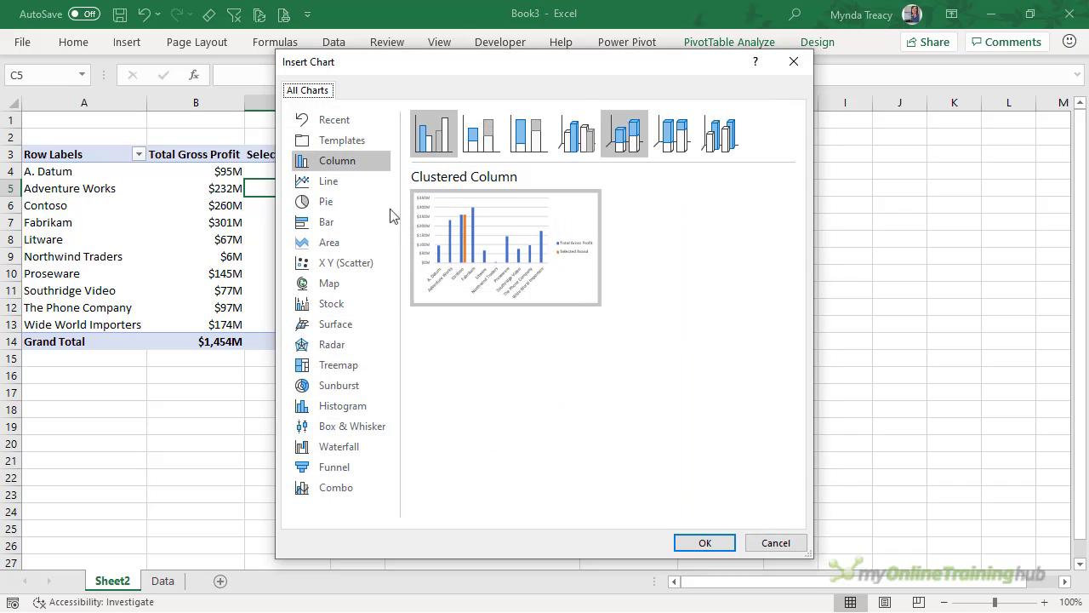
left_click(355, 224)
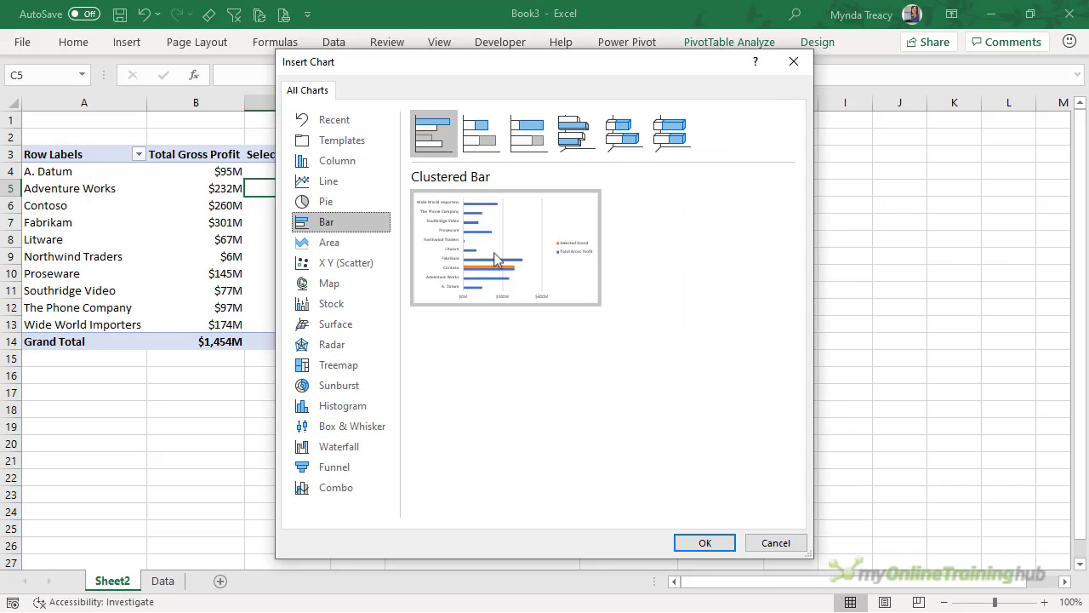
mouse_move(540, 270)
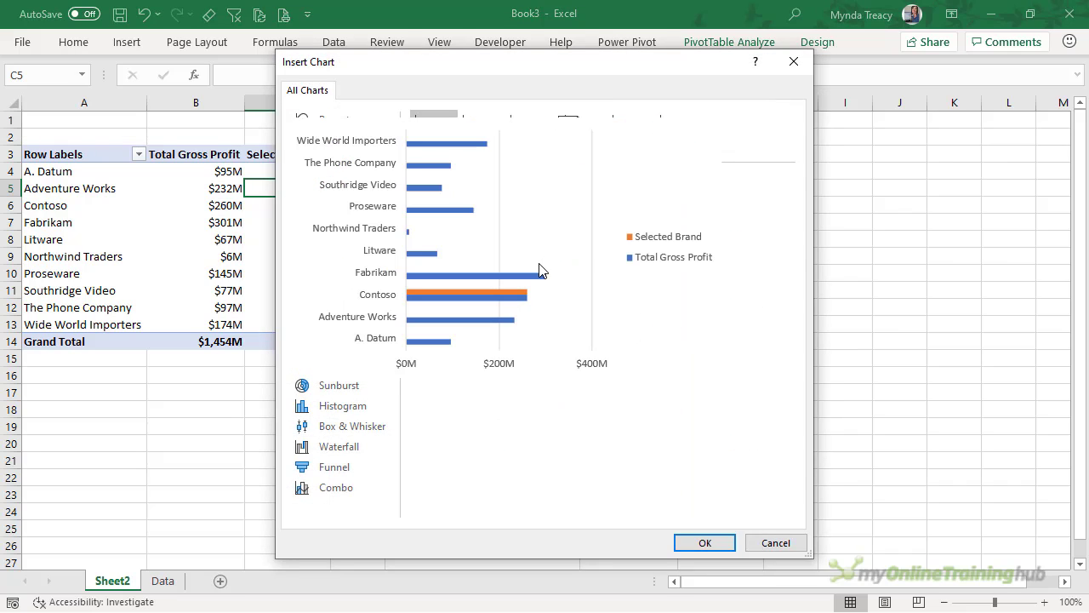
left_click(719, 544)
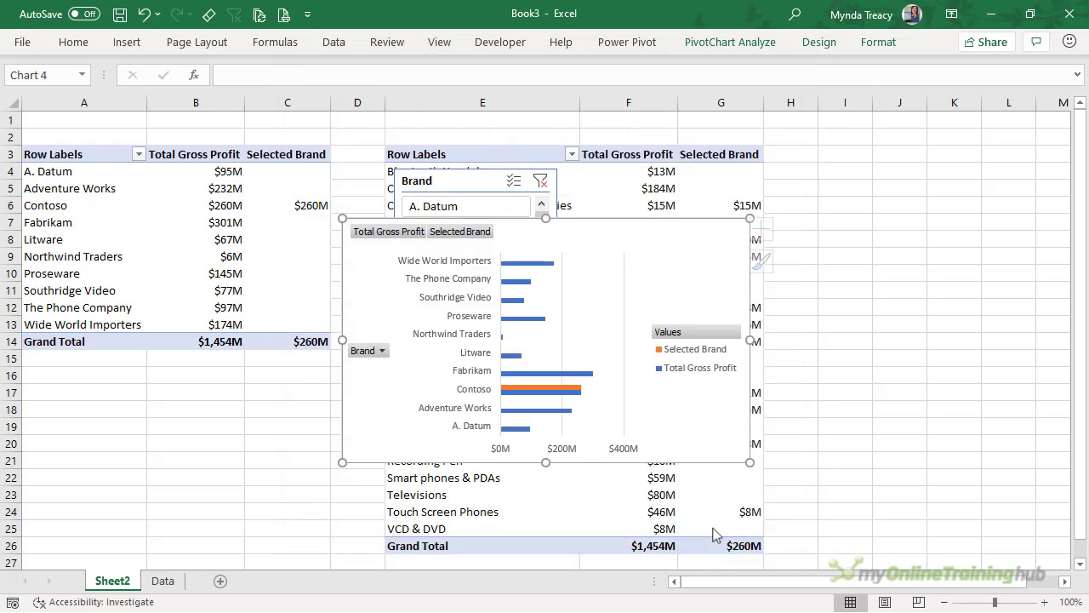
- Insert a Clustered Bar PivotChart based on the product category PivotTable and move the two charts side by side
left_click(586, 205)
left_click(730, 41)
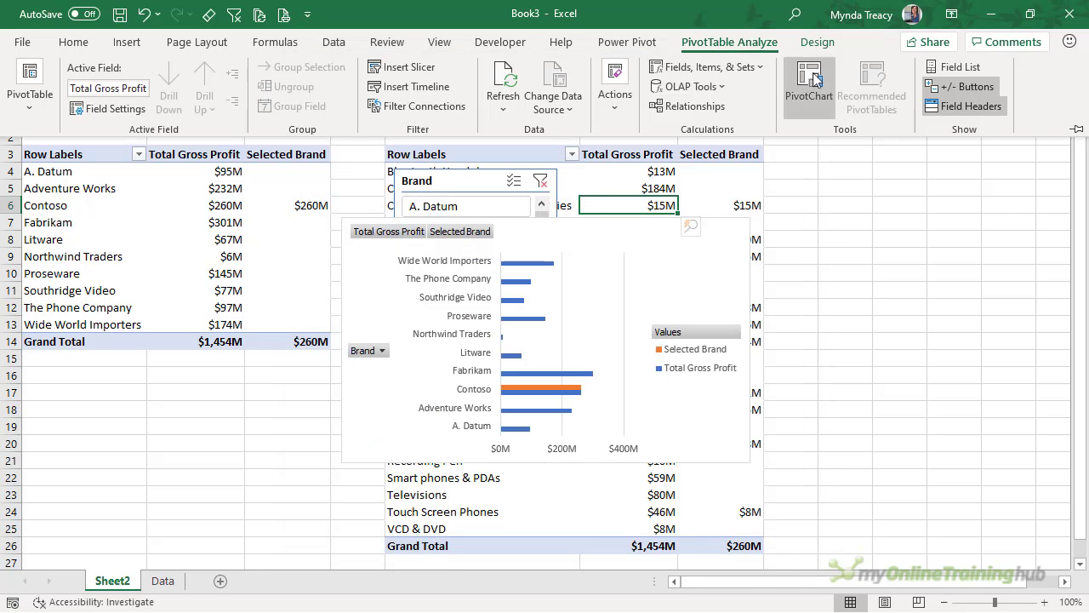
left_click(818, 81)
left_click(324, 223)
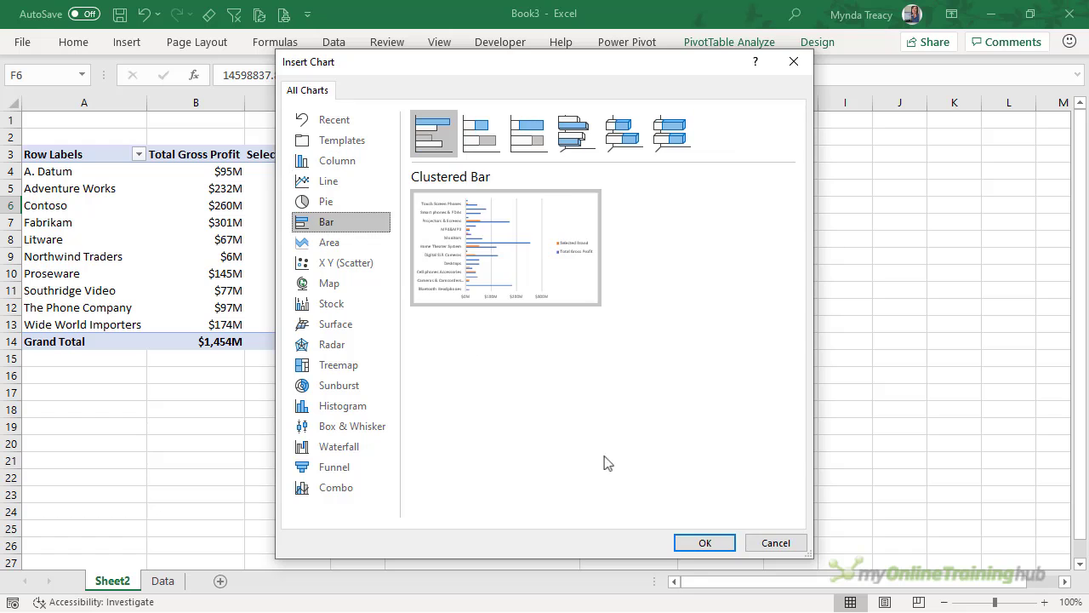
left_click(705, 542)
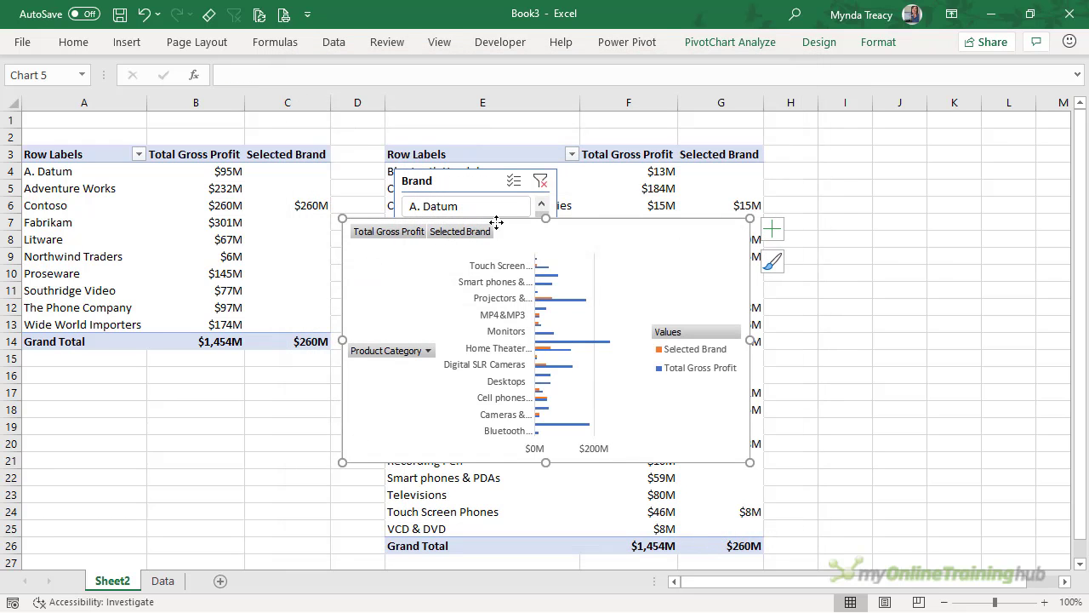
left_click_drag(497, 226, 812, 216)
left_click_drag(594, 223, 433, 208)
- Hide all field buttons on the brand chart and the product category chart
right_click(226, 218)
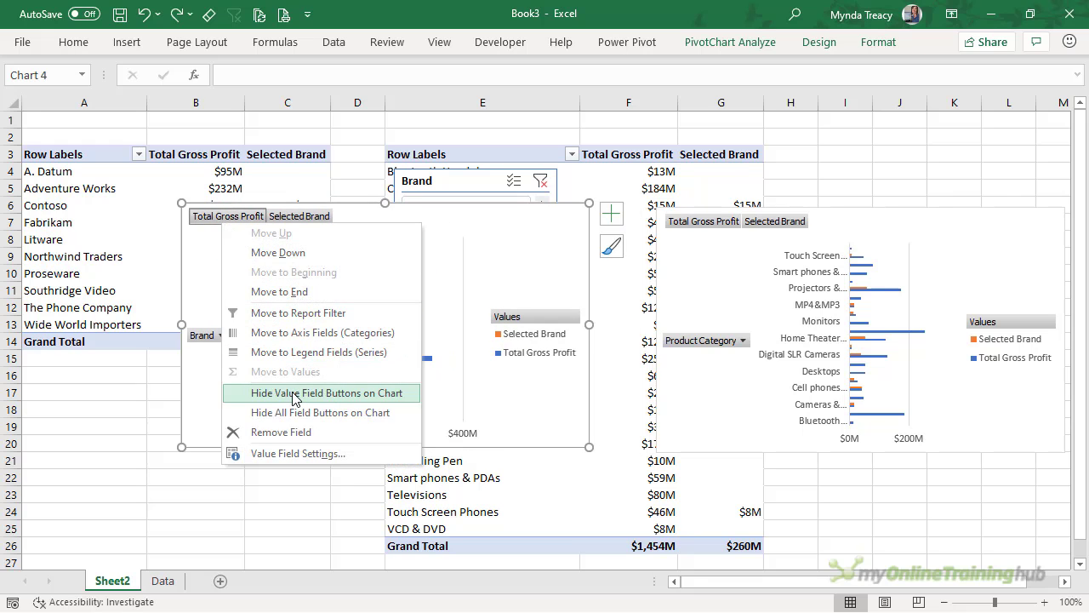
left_click(330, 412)
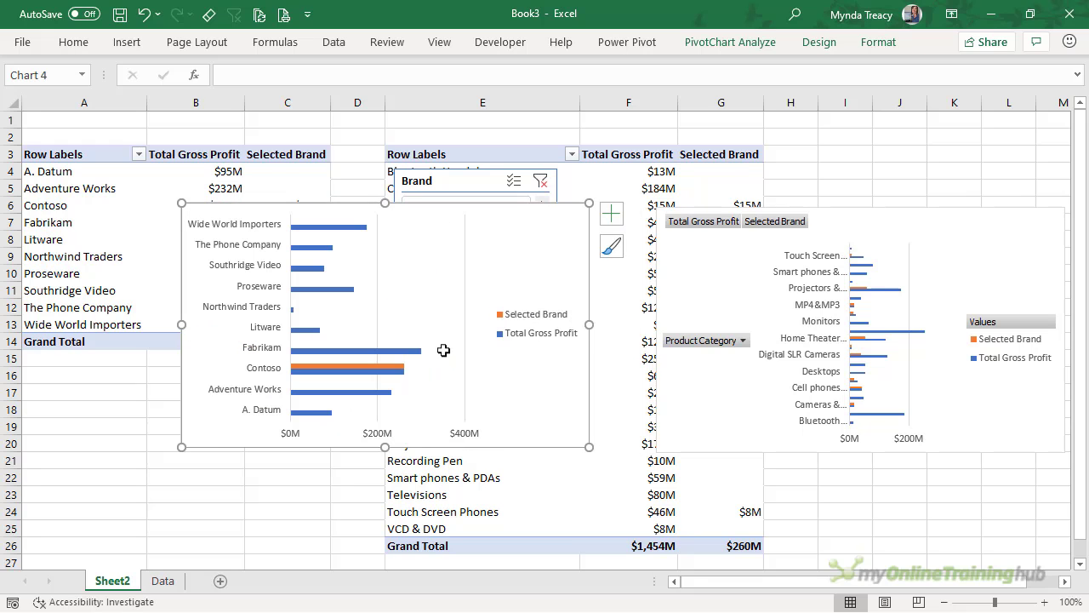
right_click(686, 214)
right_click(686, 223)
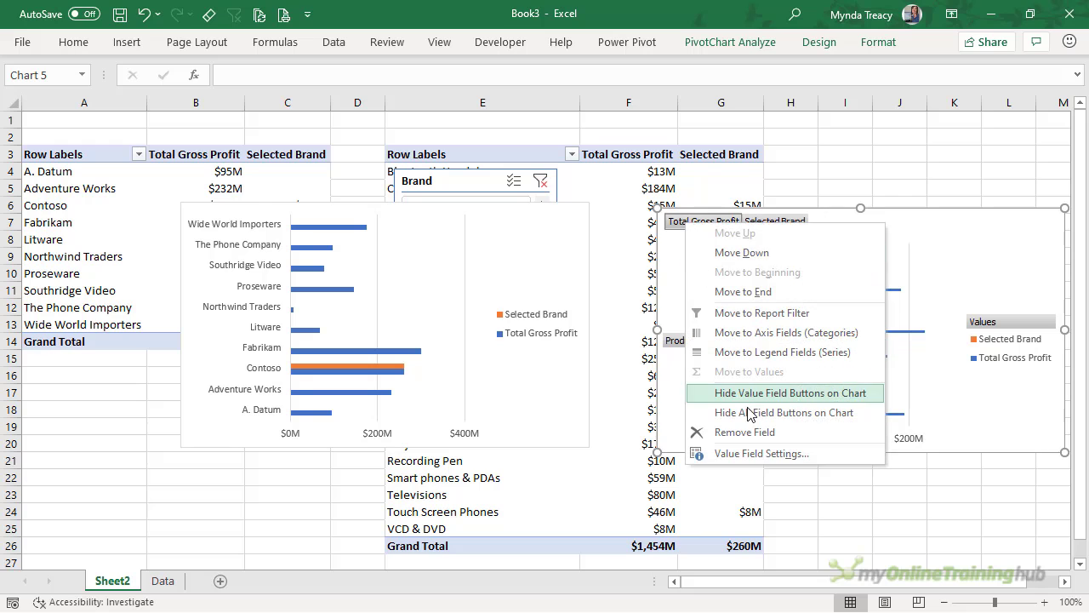
left_click(747, 412)
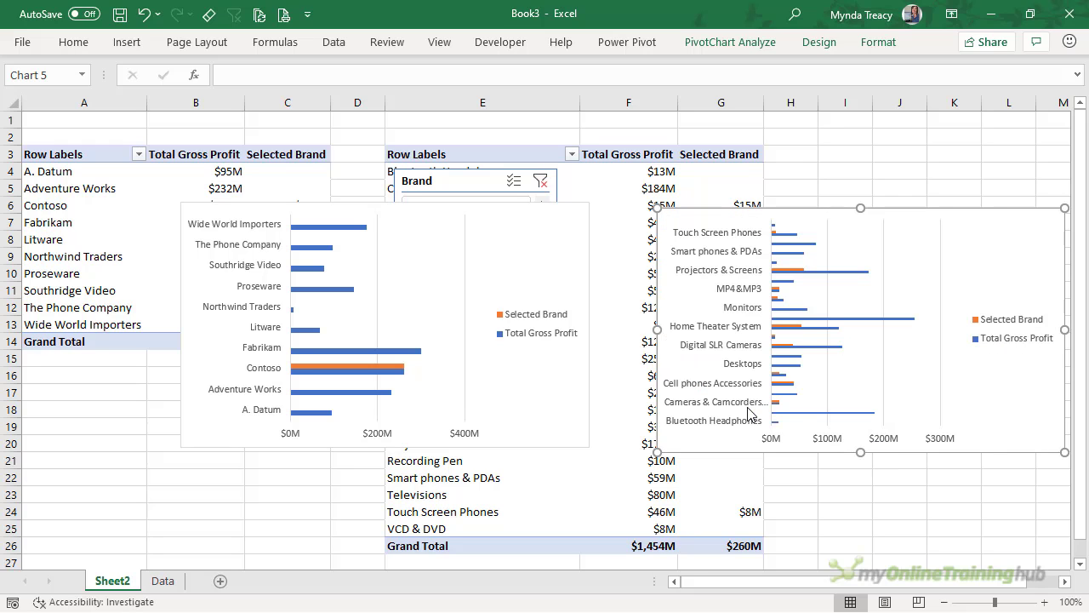
- Format the Selected Brand series in the brand chart with a series overlap of 100% and a gap width of 30%
left_click(353, 367)
key("ctrl+1")
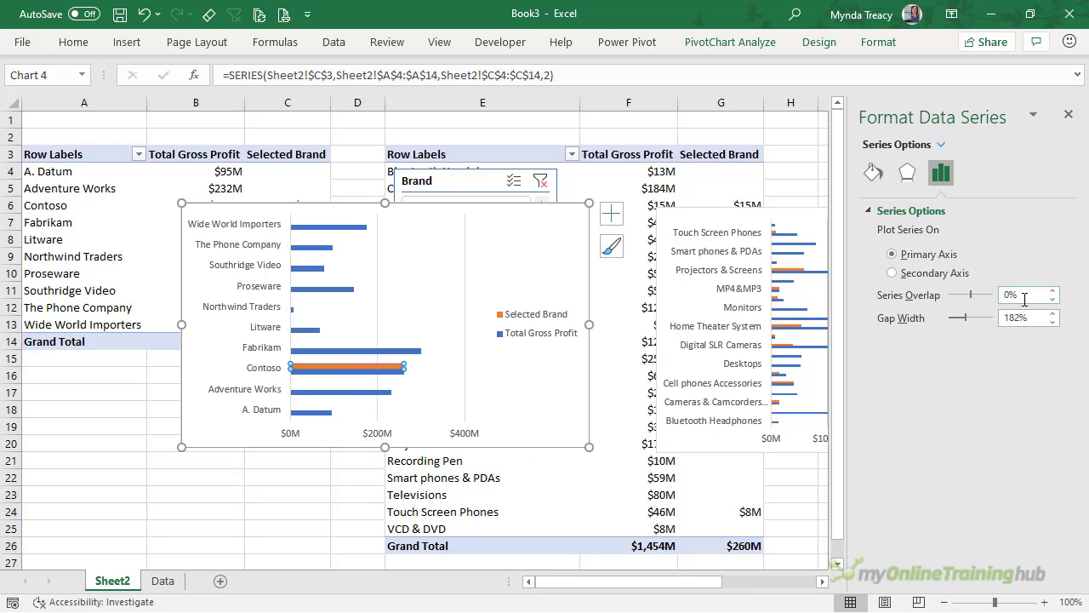
double_click(1024, 296)
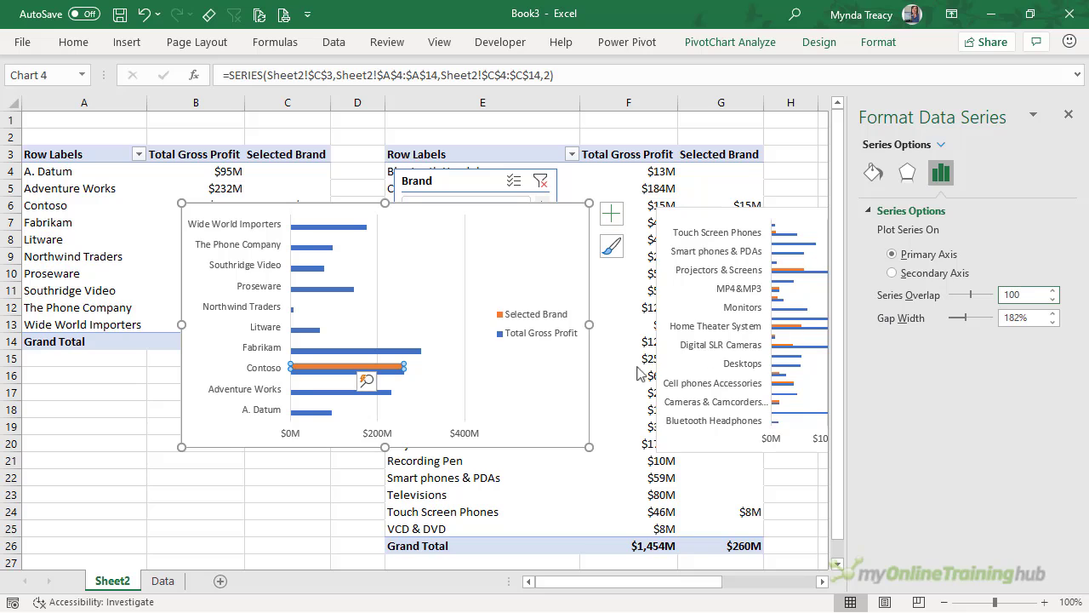
key("Tab")
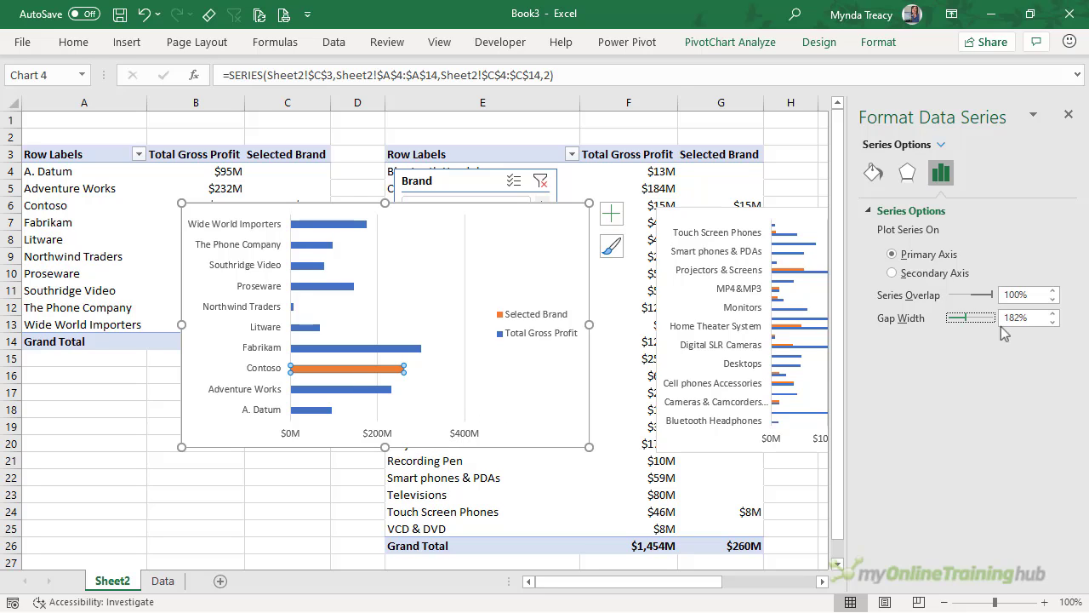
left_click_drag(1031, 319, 967, 336)
type("30")
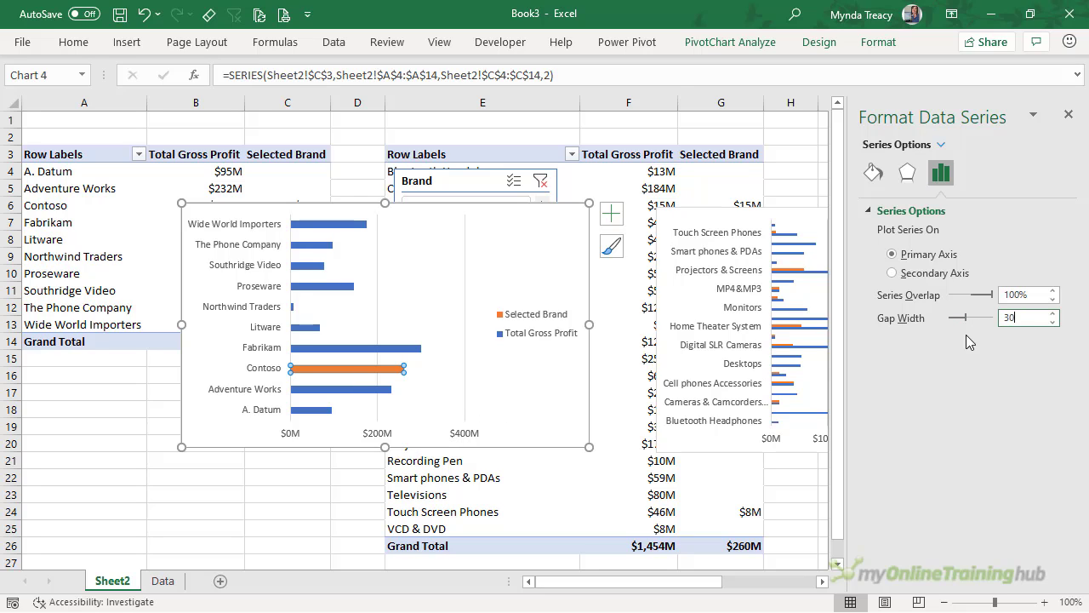
key("Return")
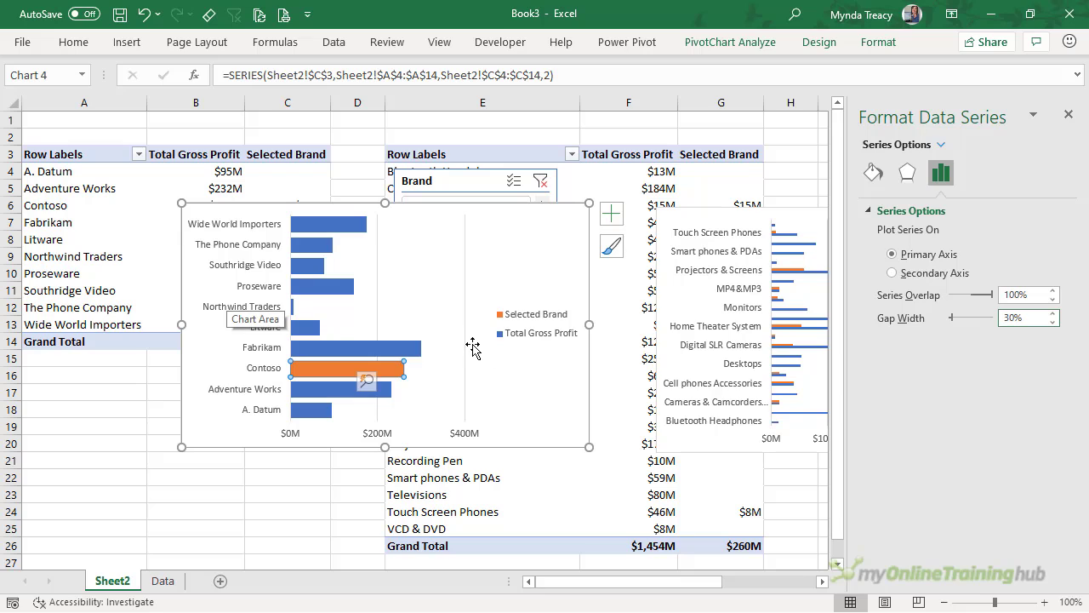
- Sort the brand PivotTable's row labels Z to A so the chart lists the brands alphabetically from the top
left_click(90, 171)
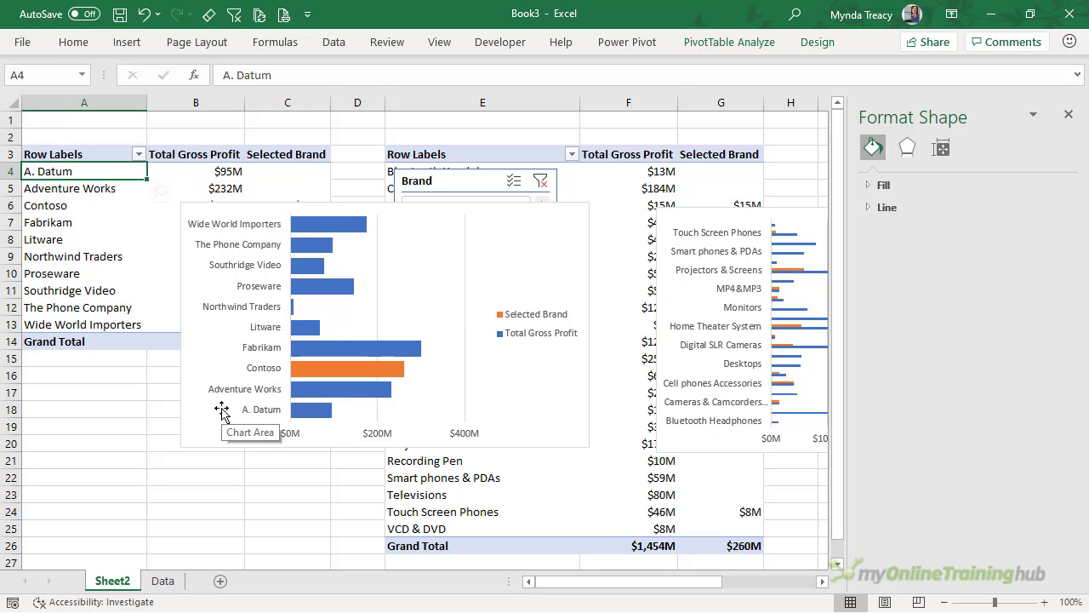
left_click(230, 298)
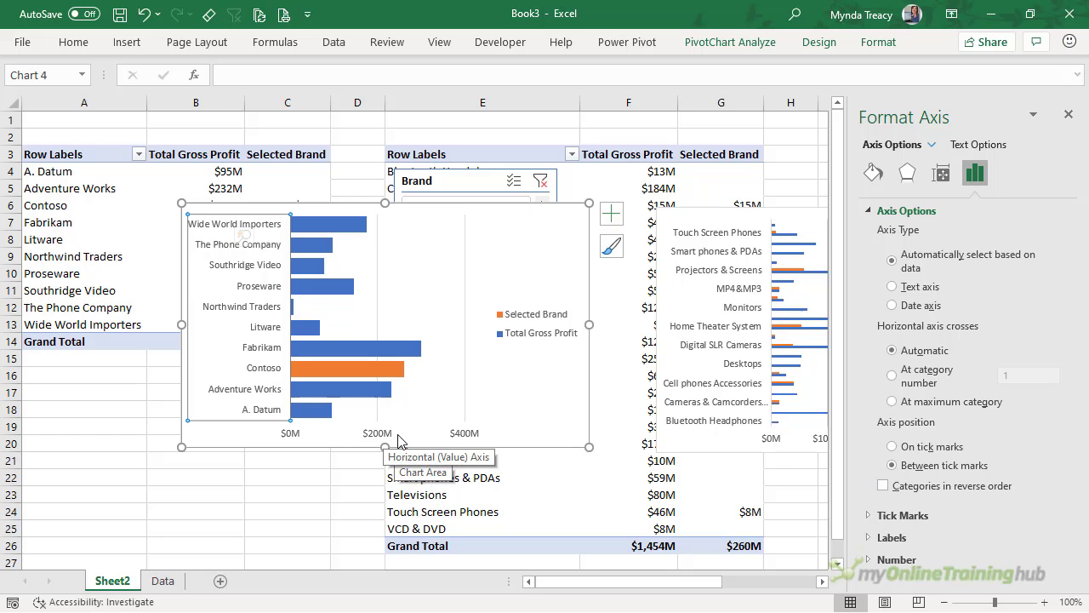
left_click(98, 171)
right_click(98, 171)
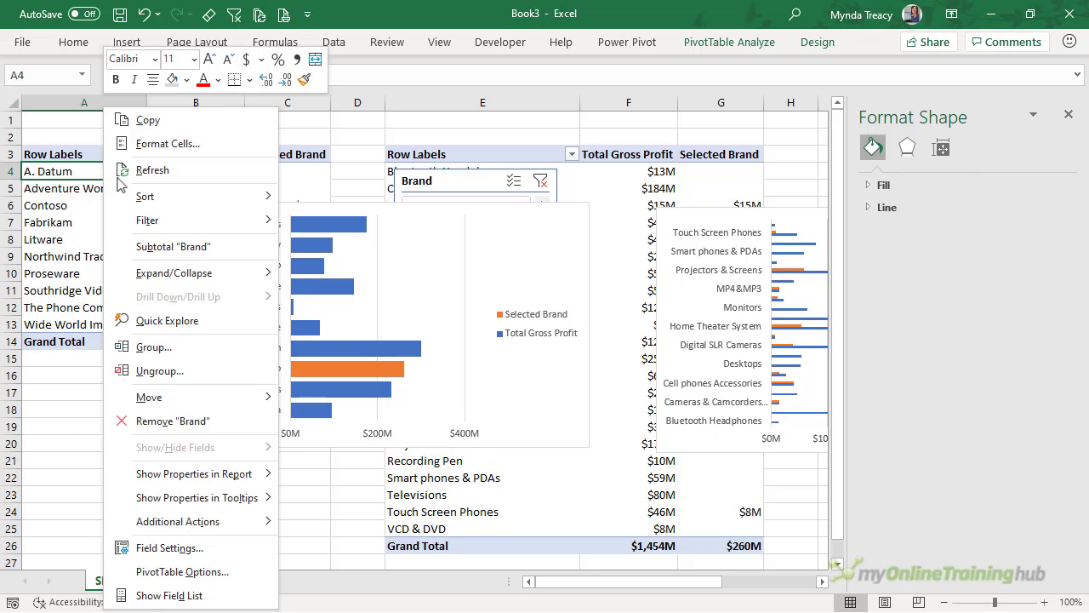
mouse_move(212, 198)
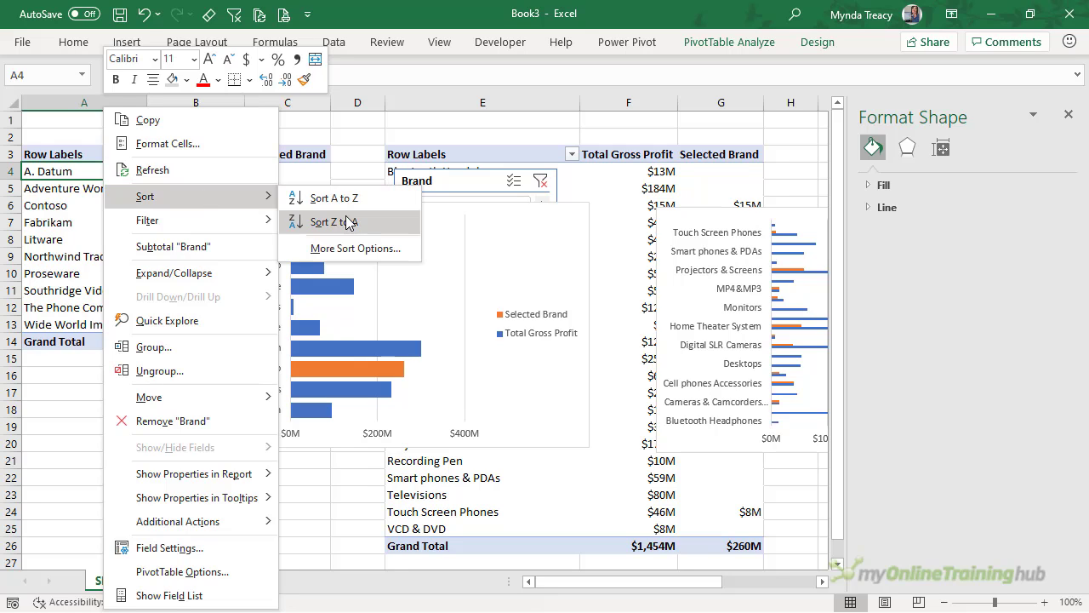
left_click(347, 223)
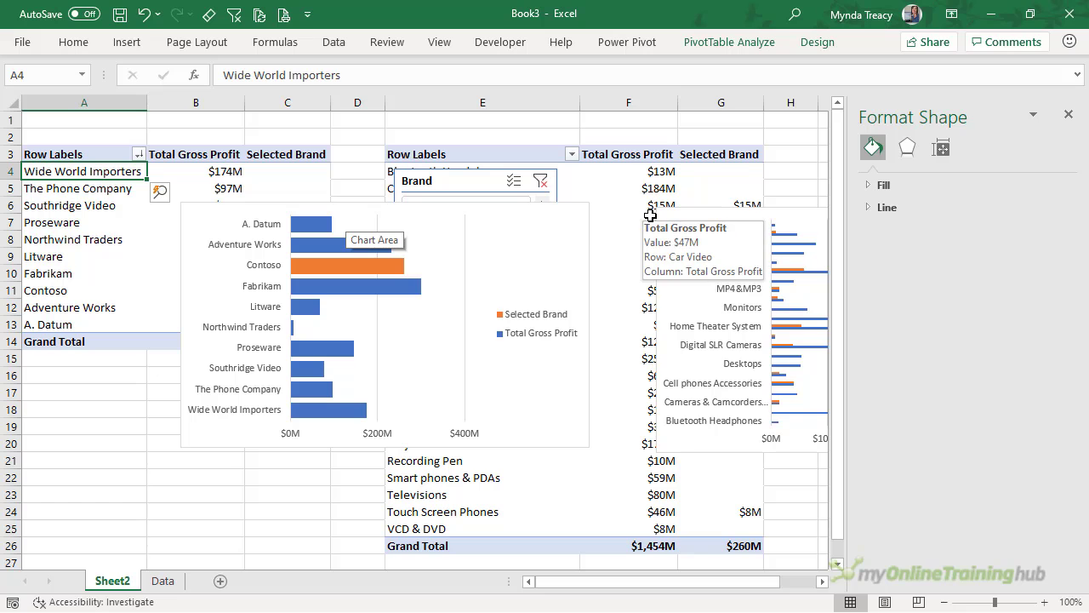
- Move the brand chart and slicer away from the product category PivotTable, and sort that table by Total Gross Profit, smallest to largest
left_click_drag(587, 190, 465, 210)
left_click_drag(408, 181, 235, 185)
right_click(647, 175)
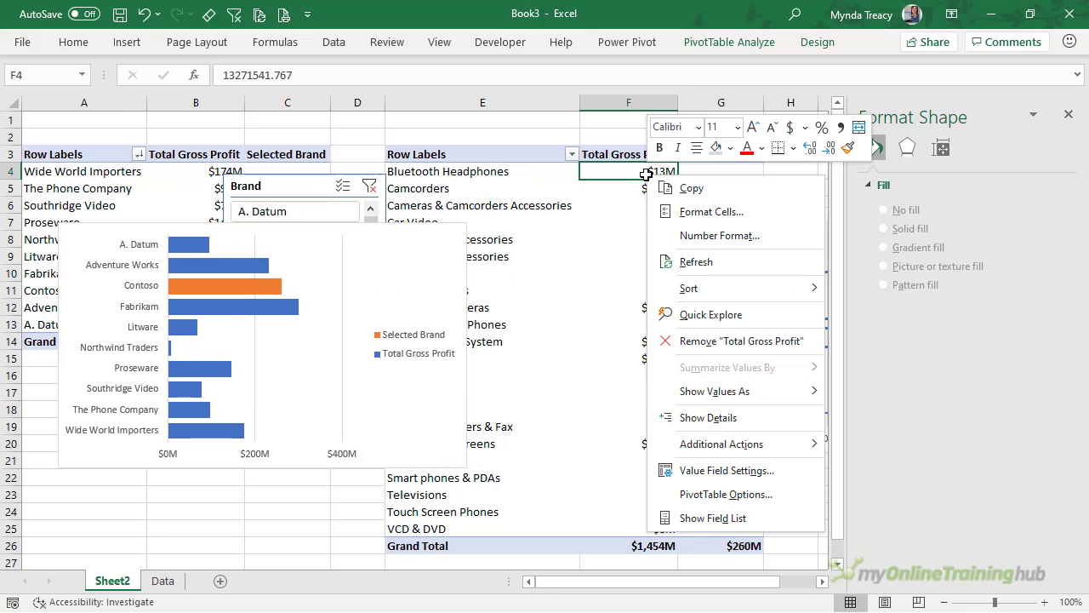
mouse_move(713, 294)
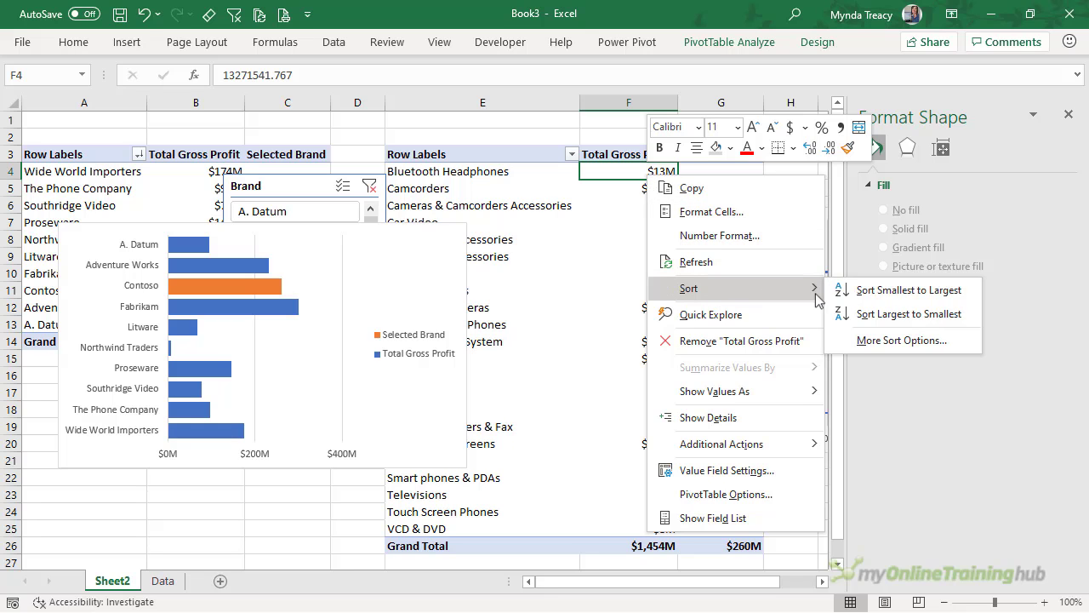
left_click(890, 290)
- Stretch the product category chart upward and downward until every category label is shown
left_click(705, 199)
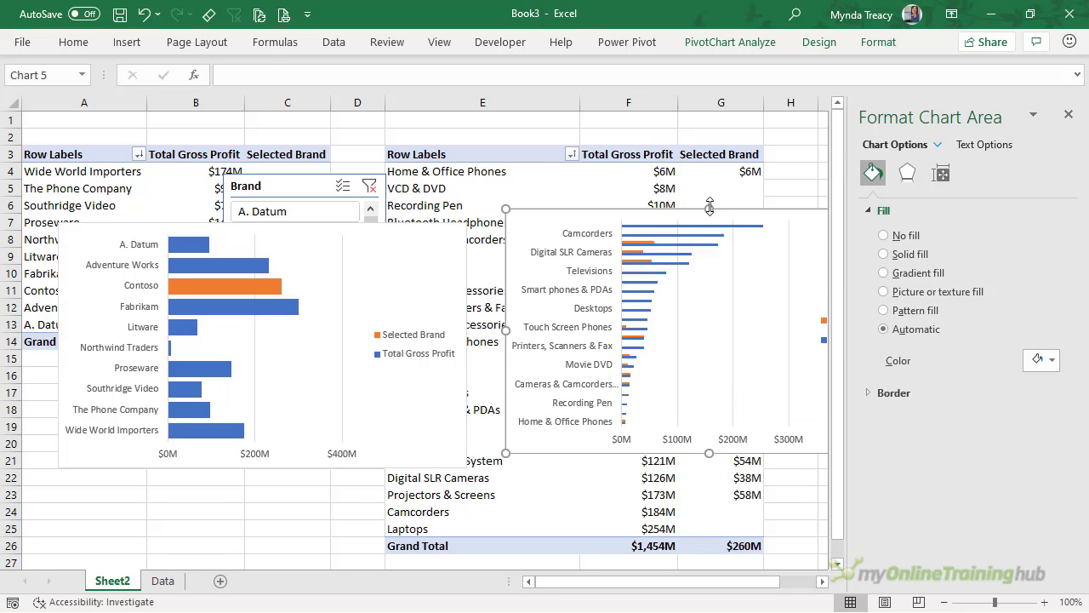
left_click_drag(706, 199, 705, 143)
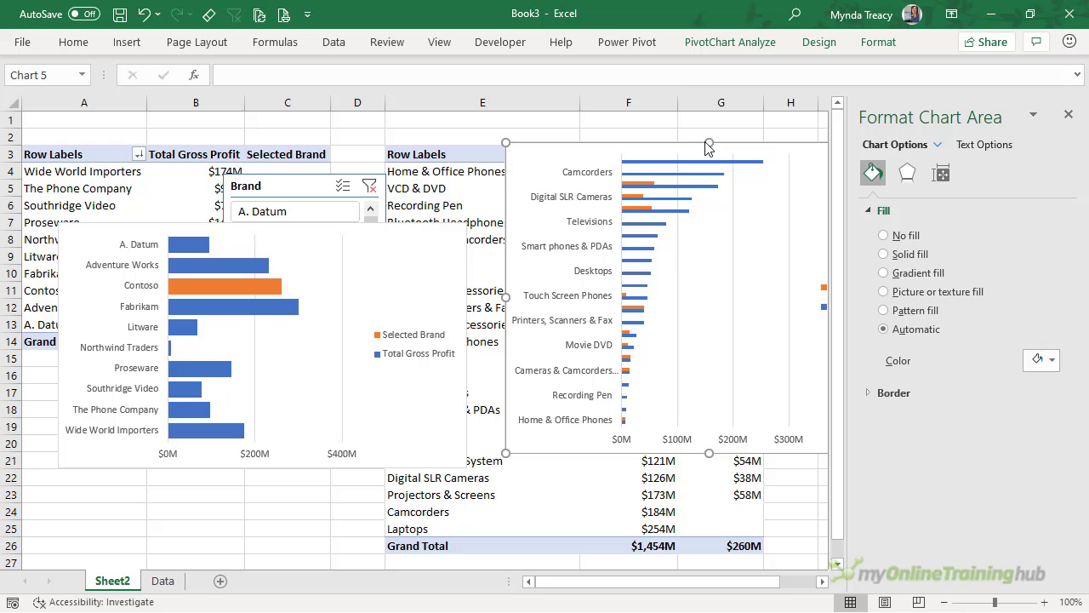
left_click_drag(707, 455, 704, 543)
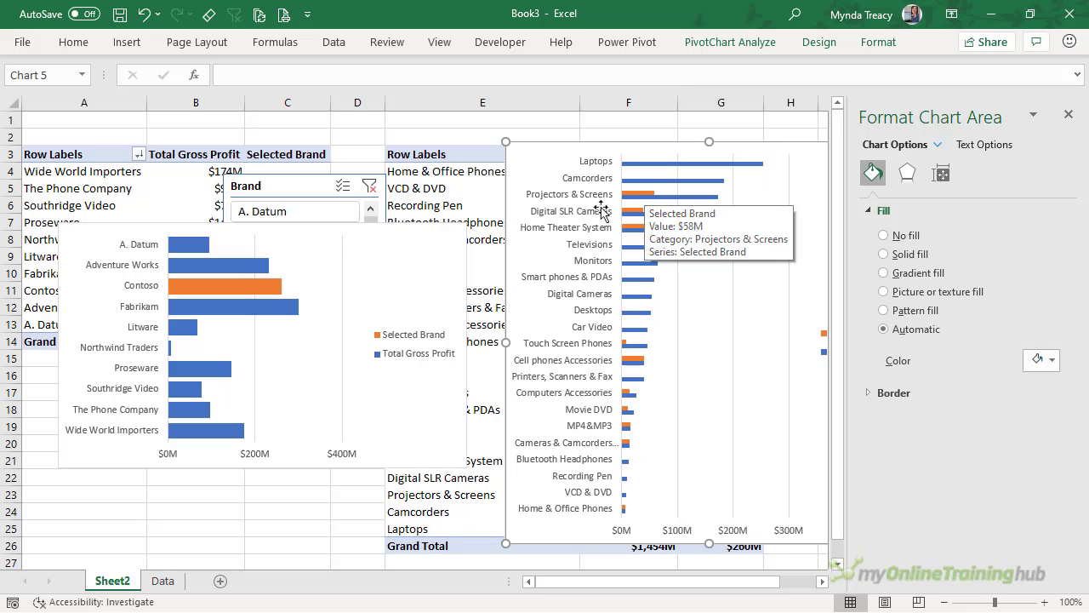
- Delete the brand chart's legend and extend the chart upward to a height of 9.47 cm
left_click(364, 236)
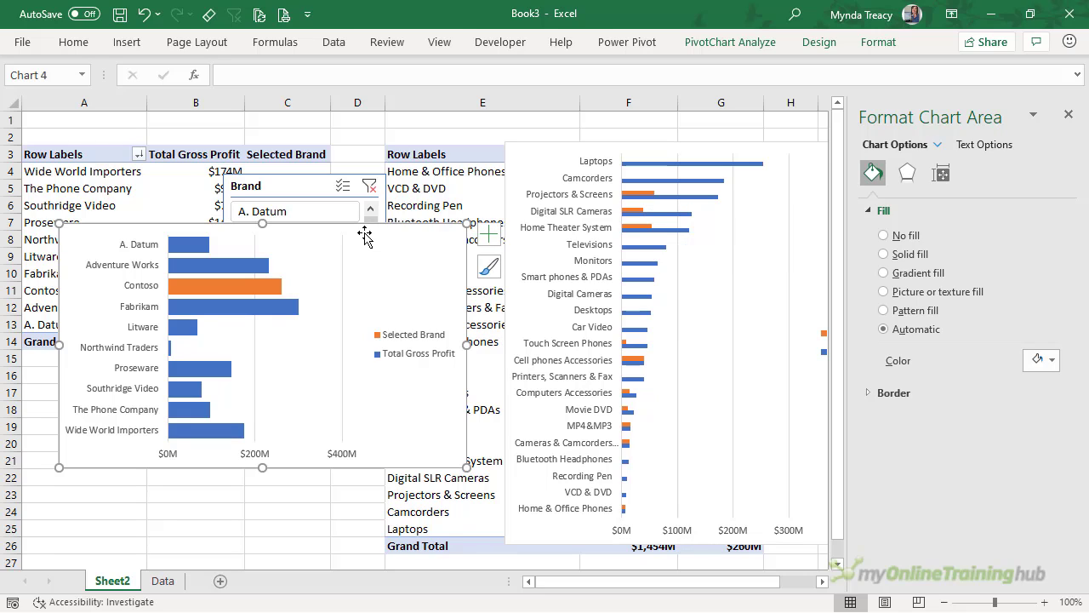
left_click(435, 340)
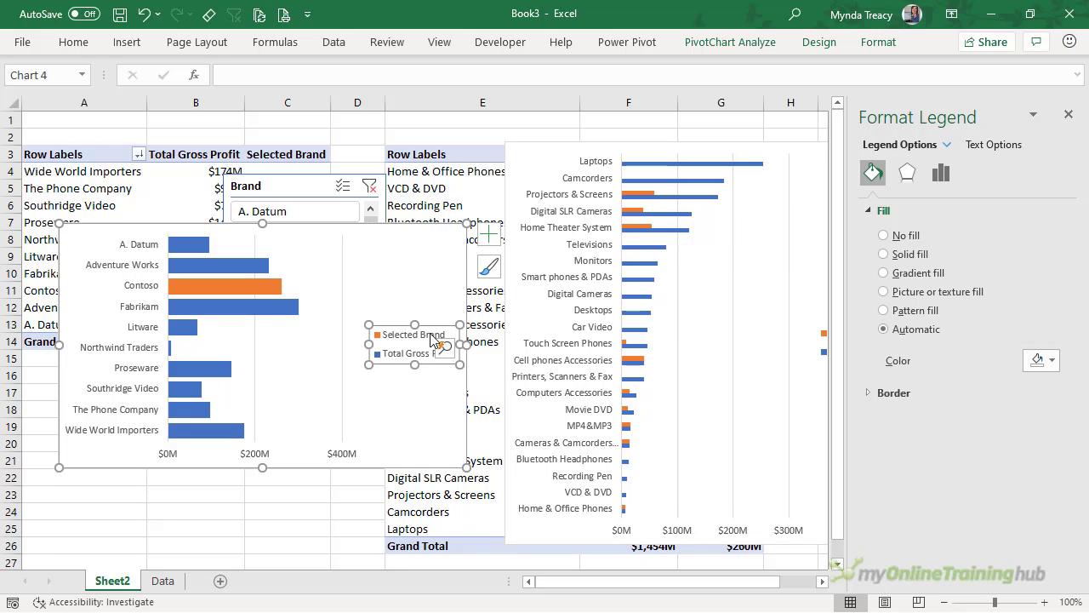
key("Delete")
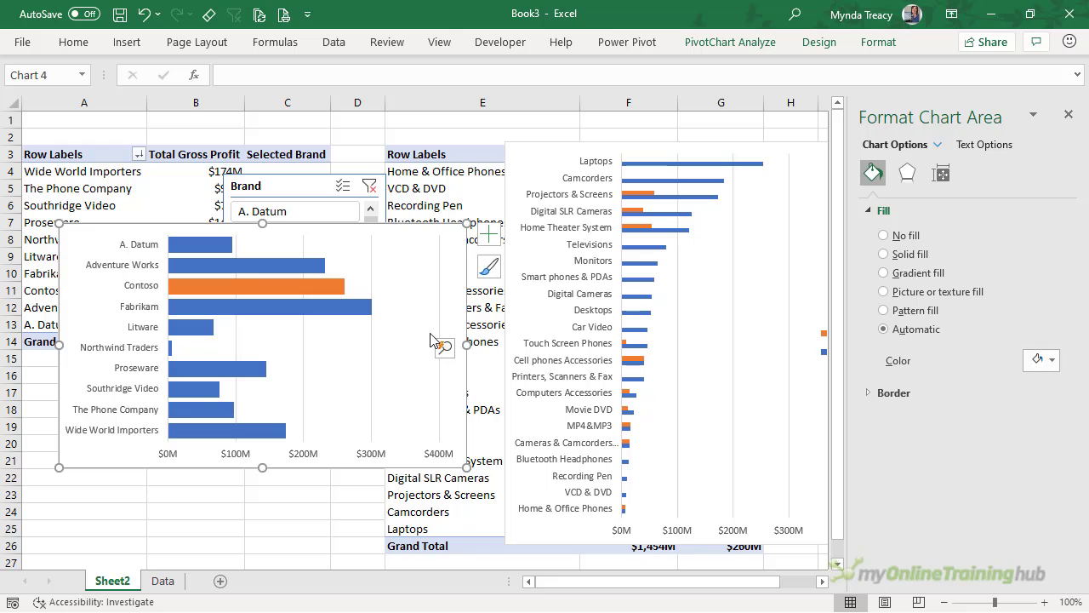
left_click_drag(262, 223, 262, 164)
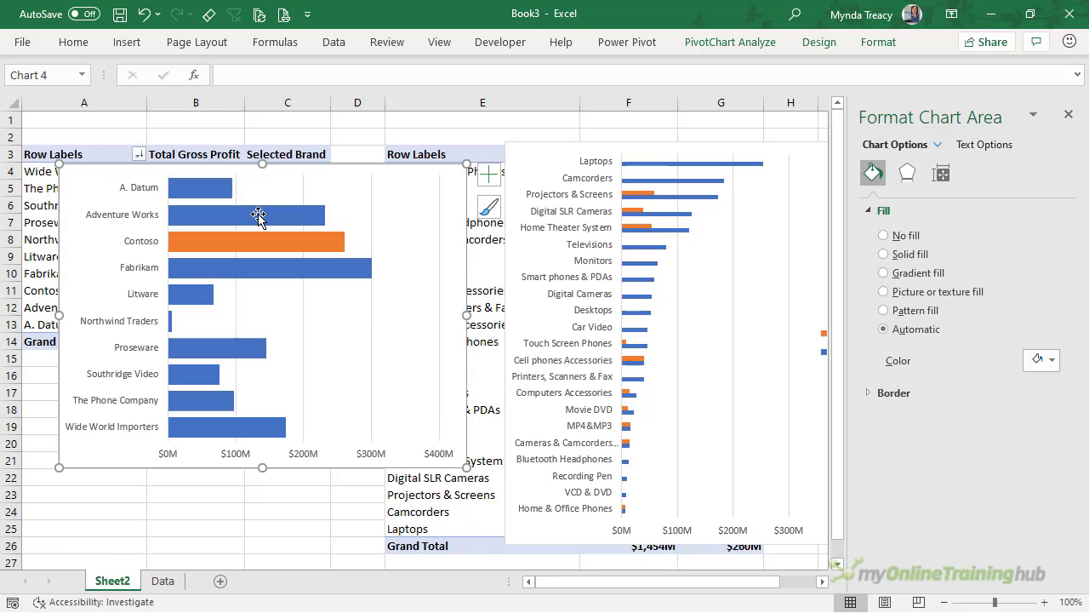
- Remove the outline around the brand chart
left_click(868, 44)
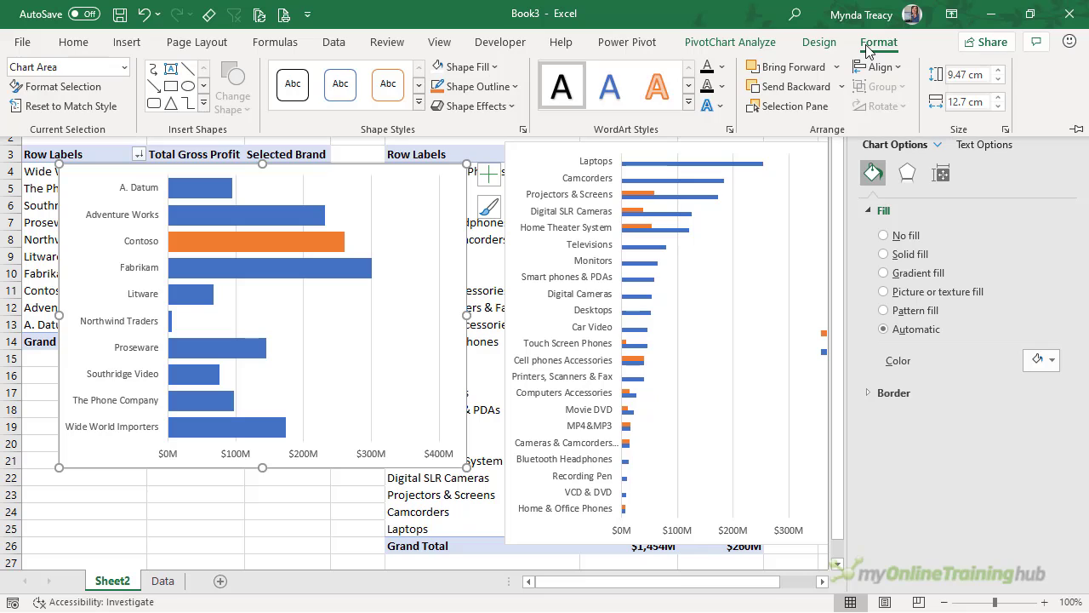
left_click(515, 88)
left_click(451, 298)
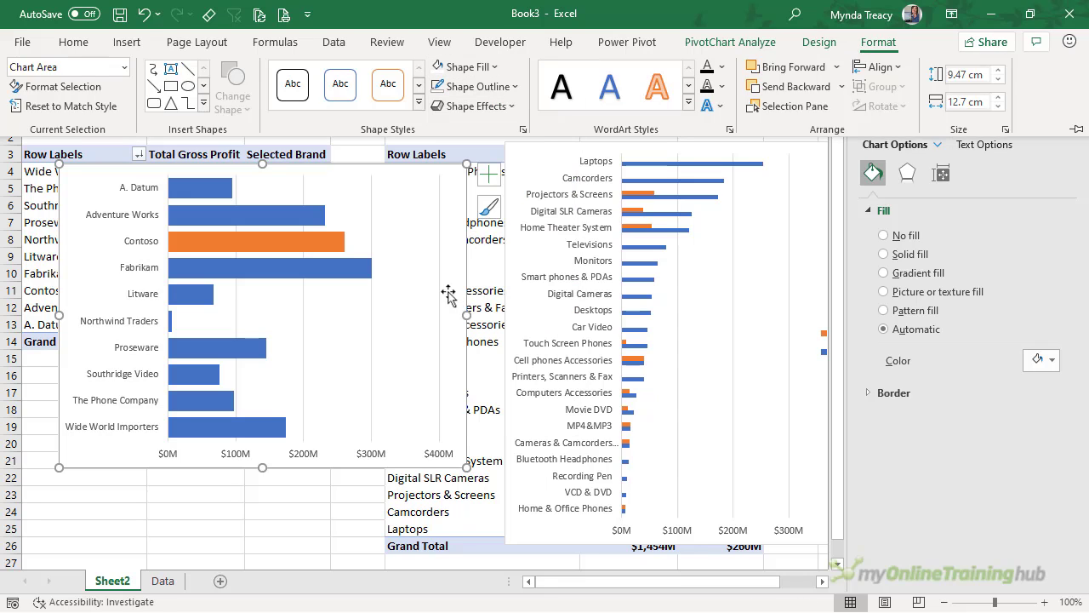
- Fill the brand chart's Selected Brand series with solid blue and its Total Gross Profit series with a lighter blue
left_click(250, 239)
left_click(266, 250)
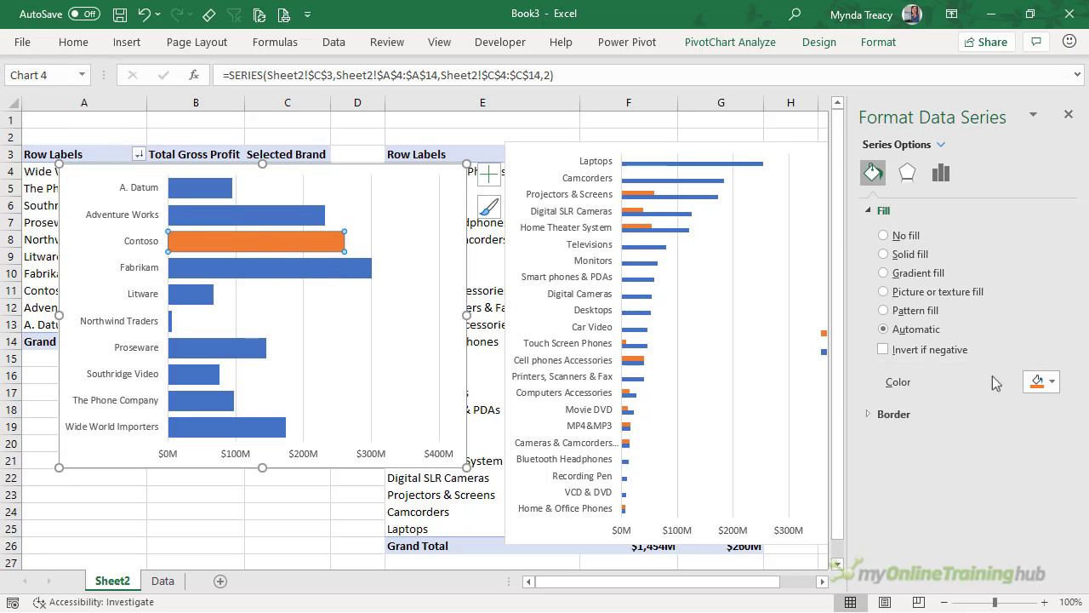
left_click(1040, 382)
left_click(1007, 426)
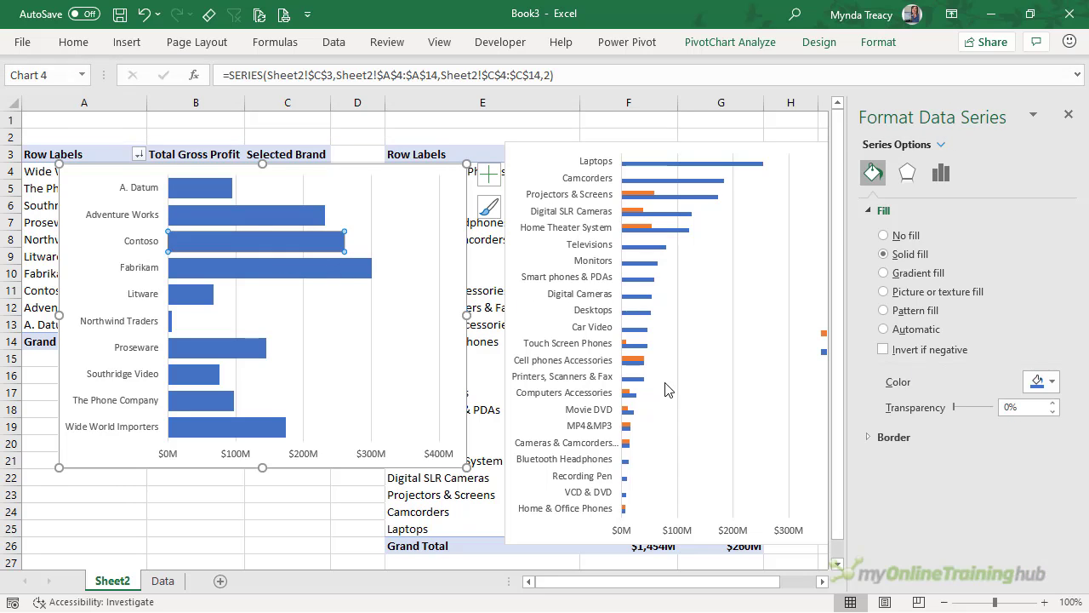
left_click(281, 265)
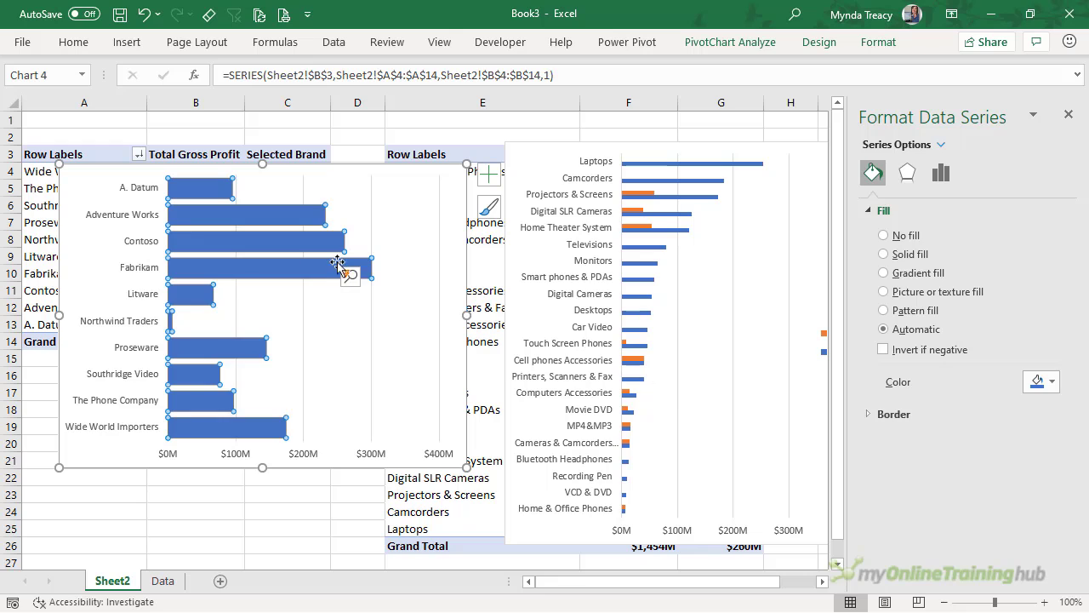
left_click(1039, 382)
left_click(1005, 474)
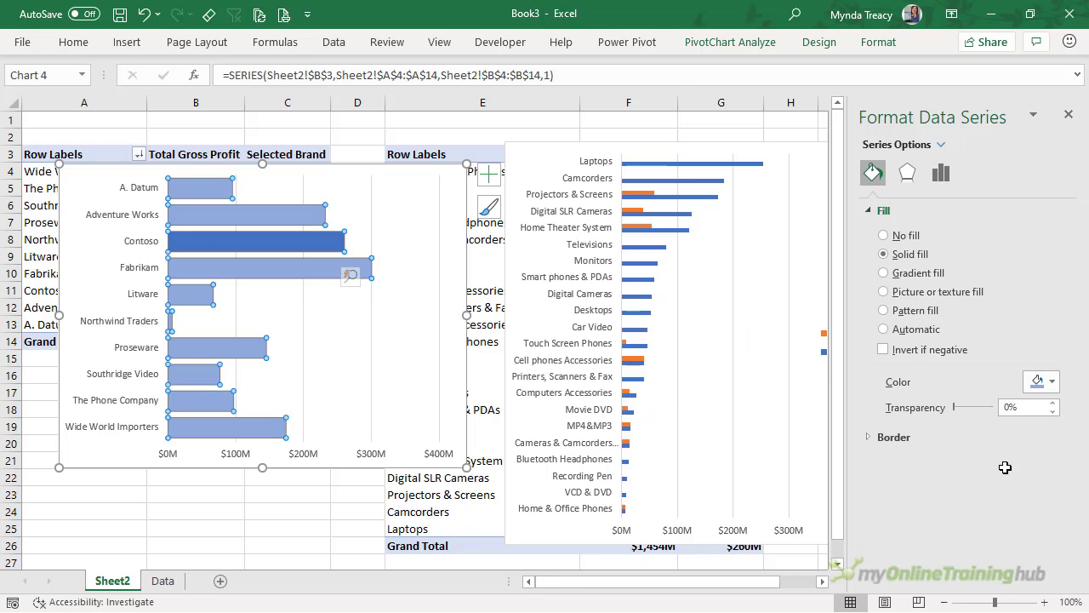
- Extend the brand chart downward and set its height to 12.52 cm to match the product category chart
left_click_drag(262, 467, 263, 543)
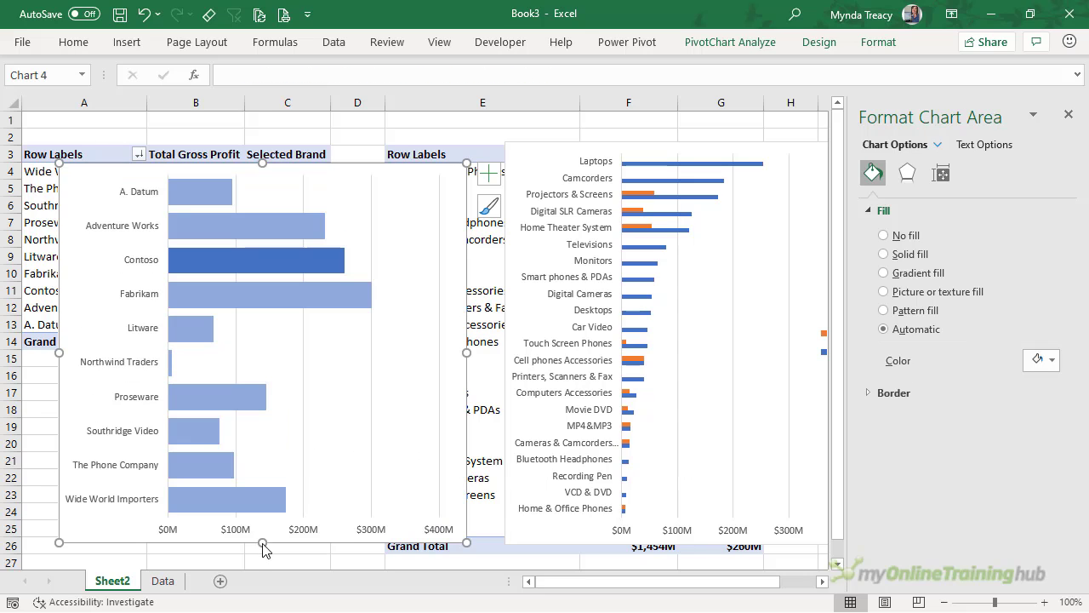
left_click(532, 158)
left_click(877, 45)
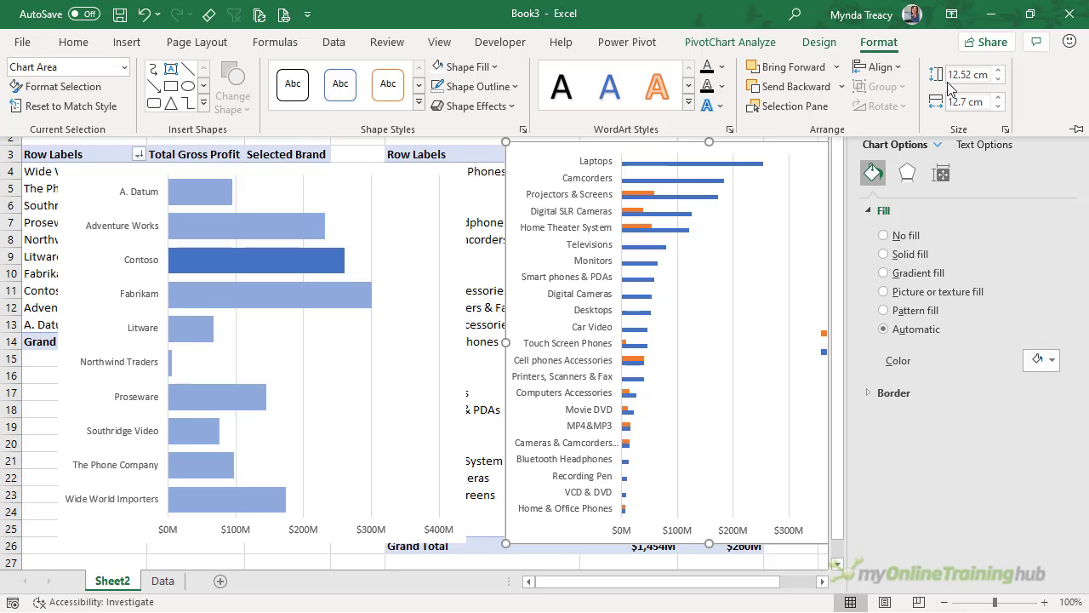
left_click(331, 174)
left_click(425, 170)
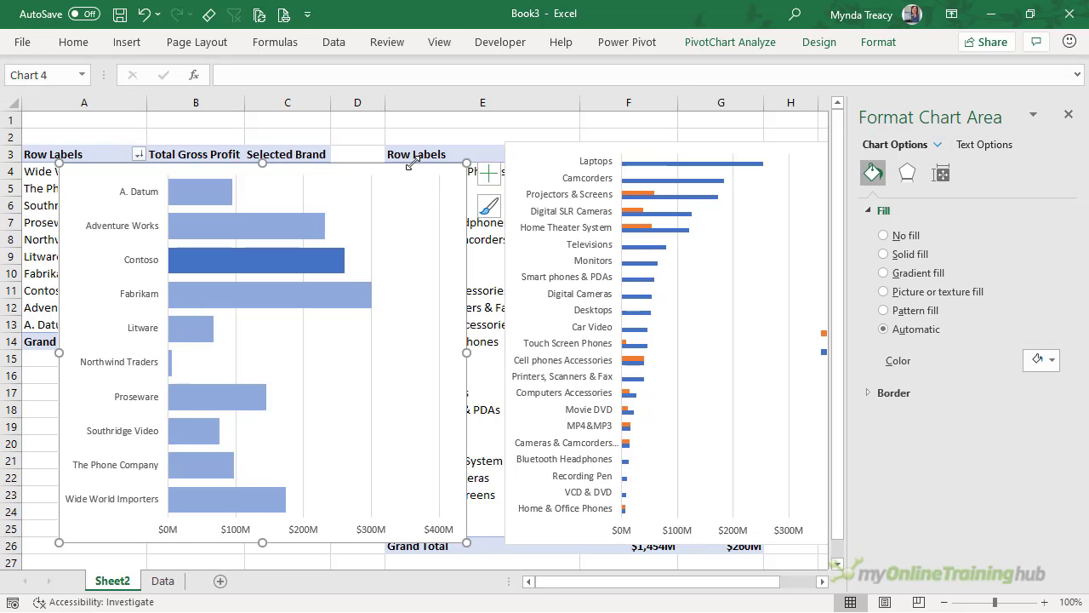
double_click(876, 44)
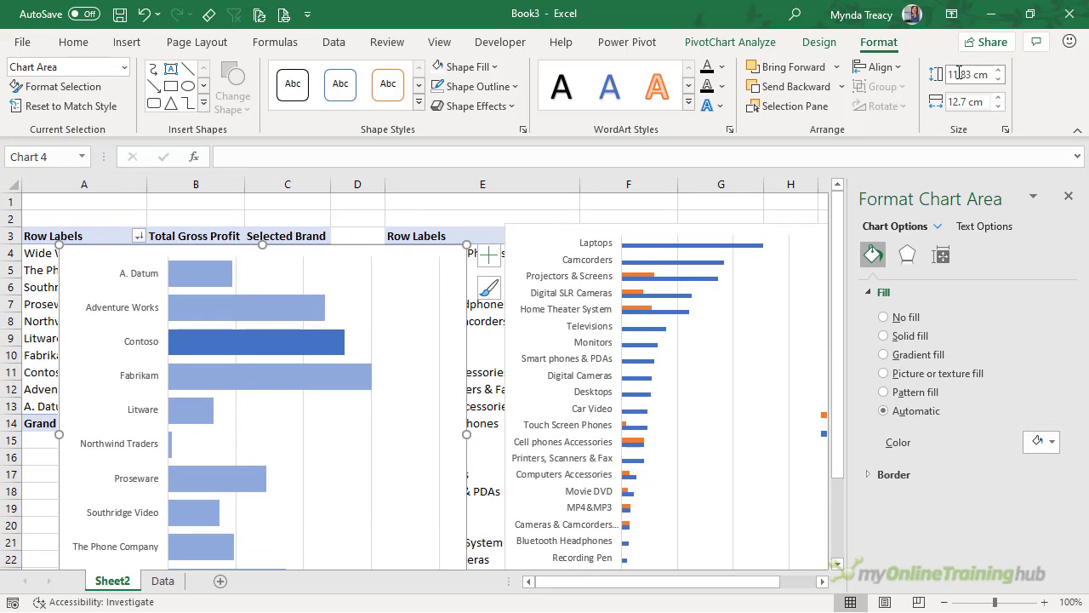
left_click(962, 76)
type("12.62")
key("Return")
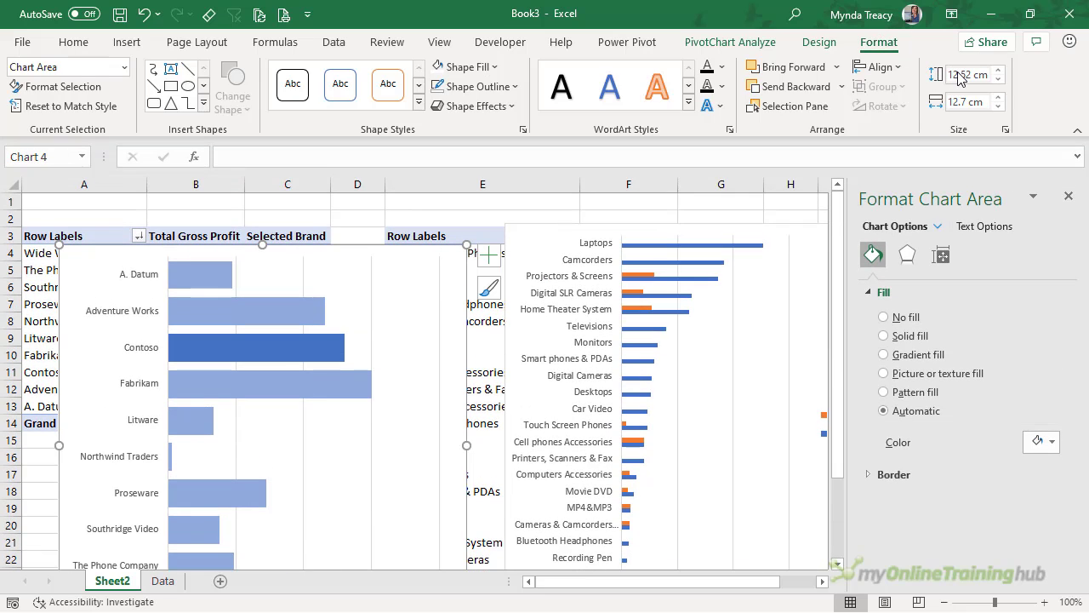
- Align the top edges of the brand chart and the product category chart
left_click(643, 230, "ctrl")
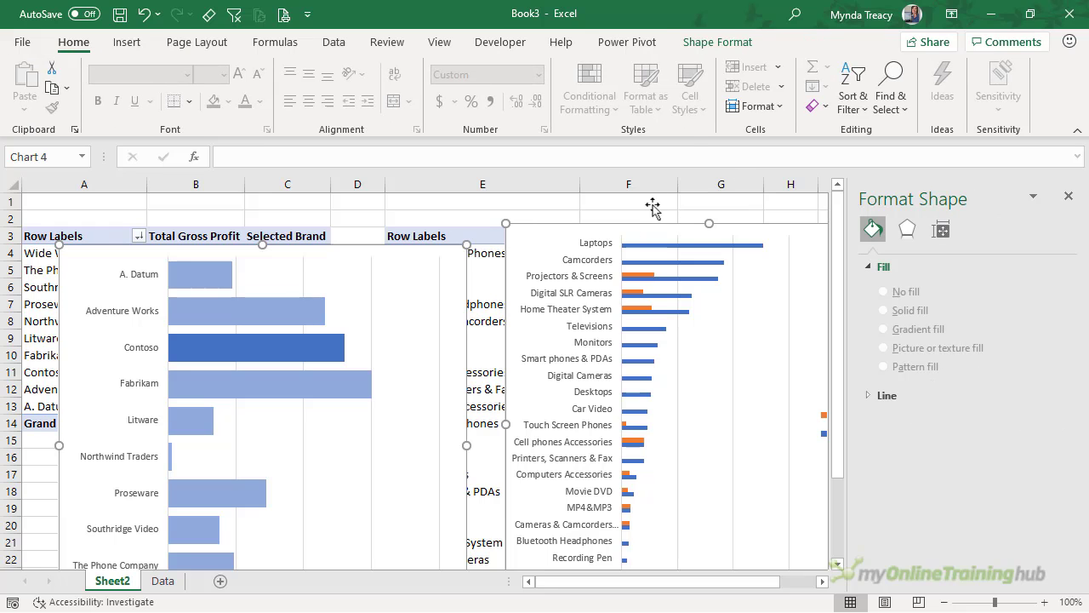
left_click(724, 42)
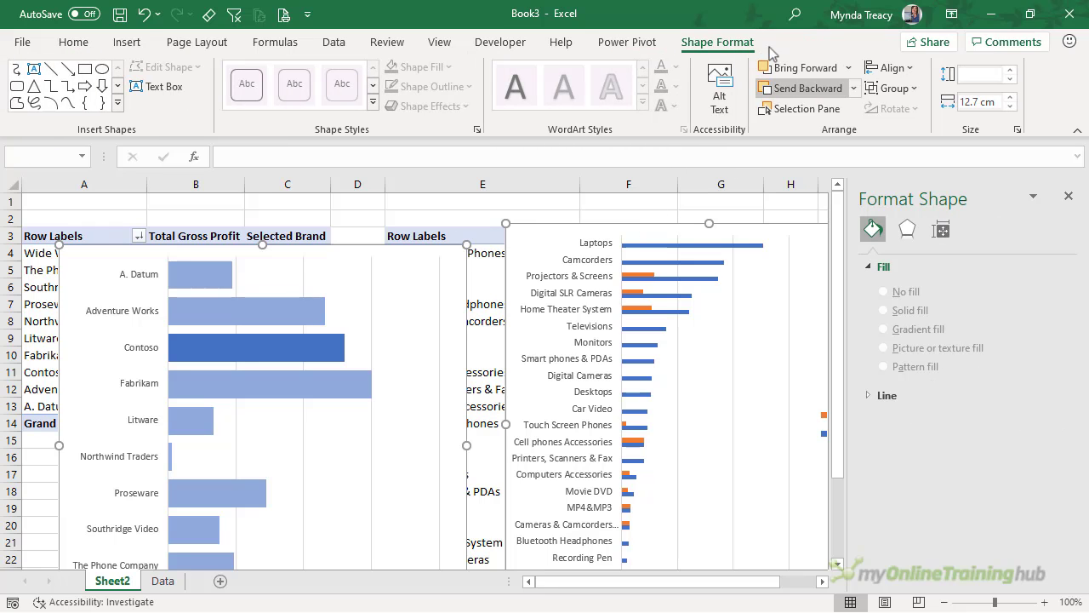
left_click(892, 68)
left_click(925, 163)
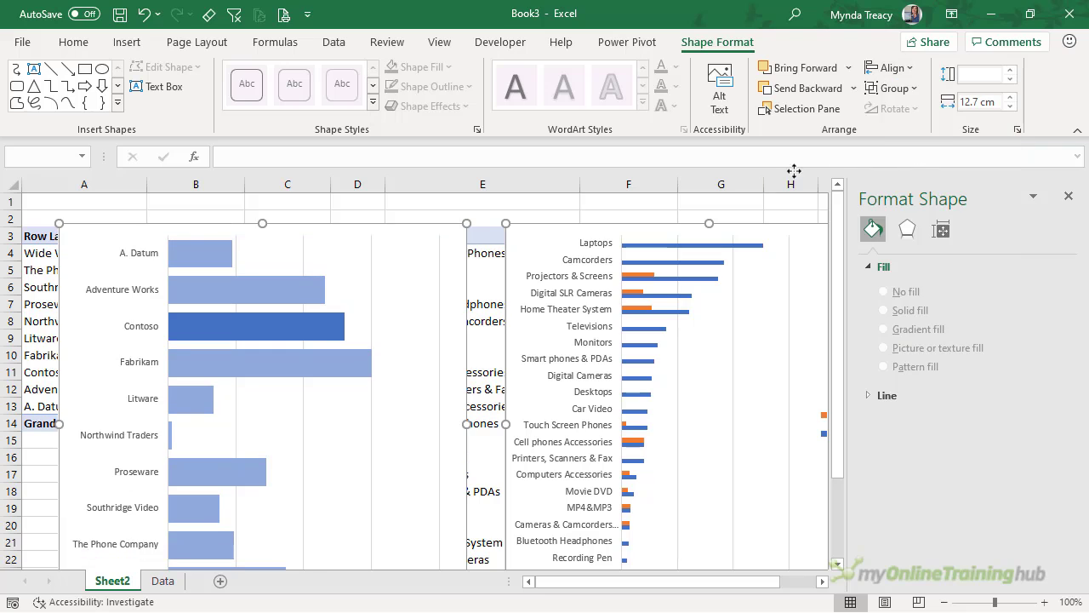
- Copy the brand chart's formatting onto the product category chart, and close the formatting pane
left_click(333, 232)
left_click(258, 237)
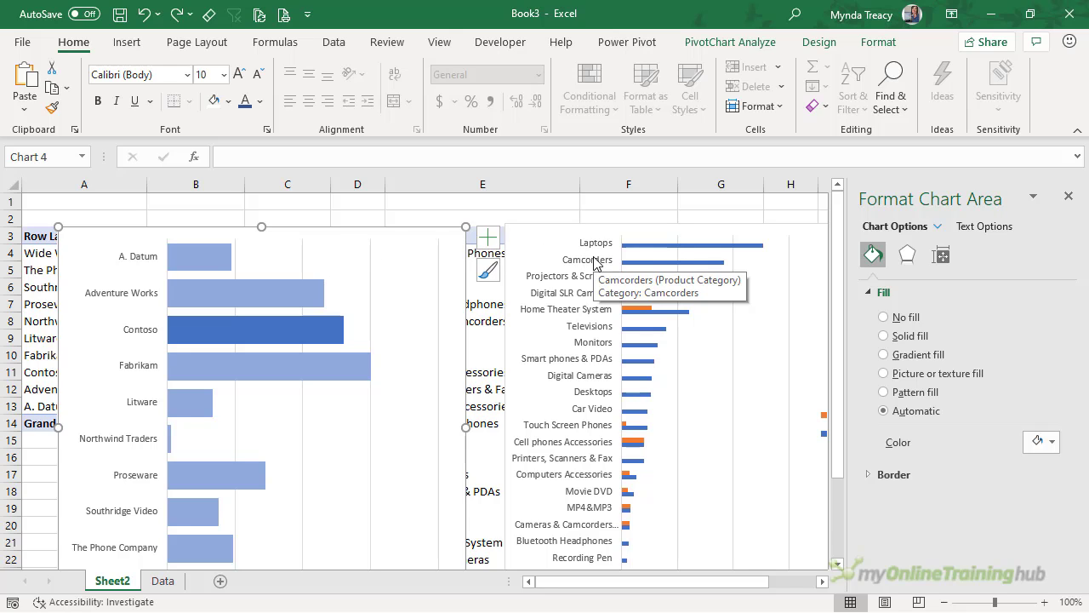
left_click(560, 235)
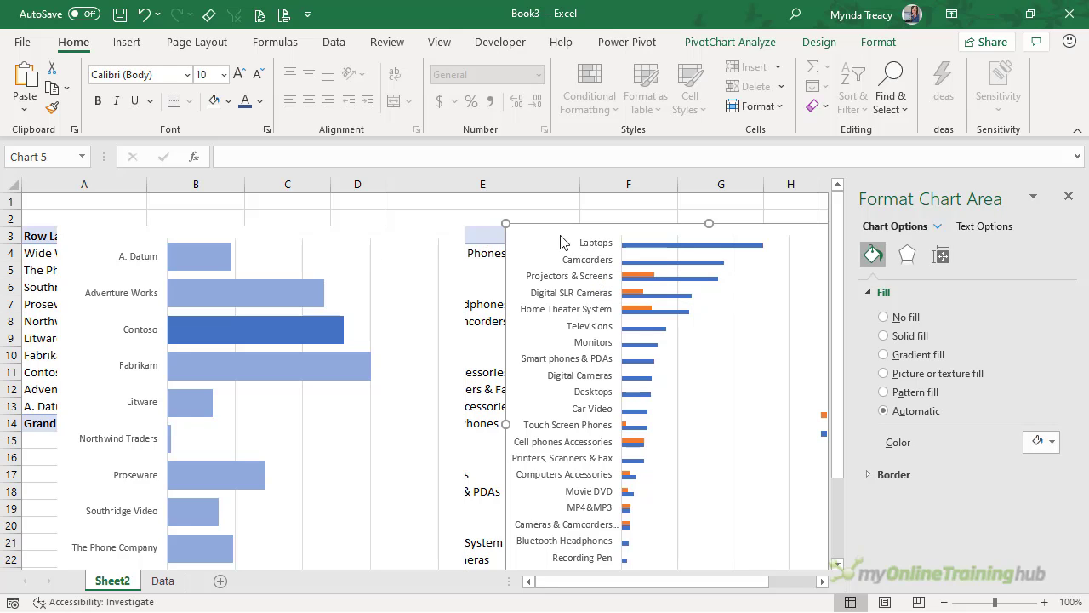
left_click(24, 101)
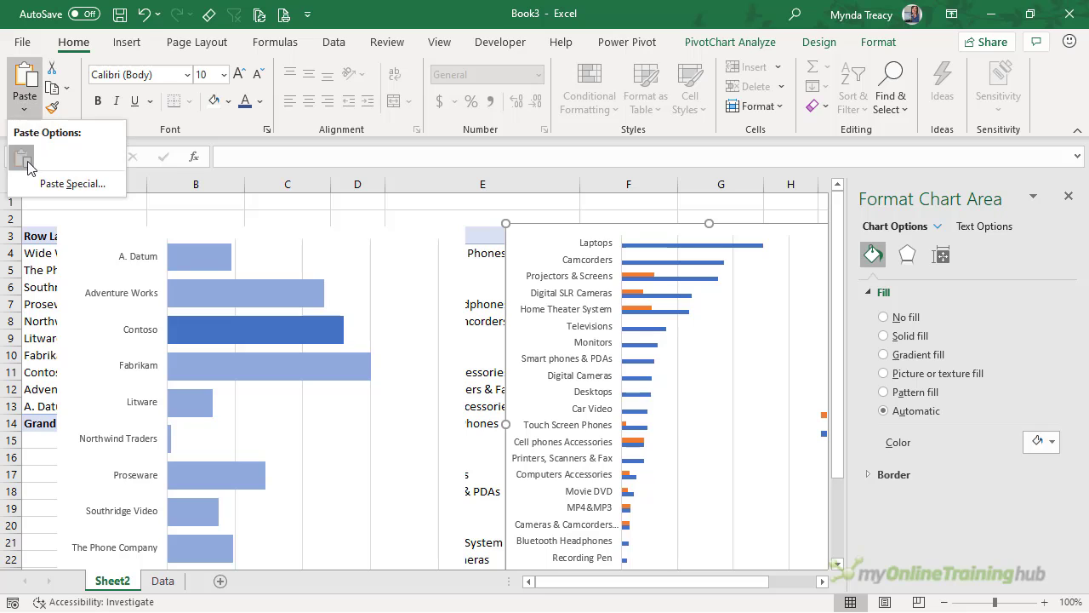
left_click(21, 158)
left_click(1069, 196)
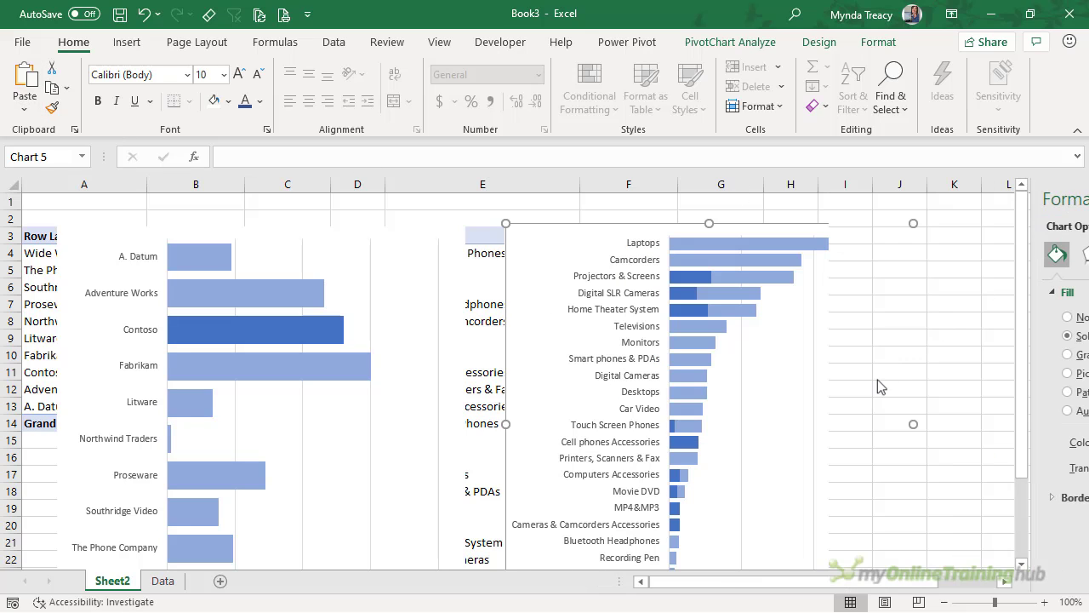
key("Escape")
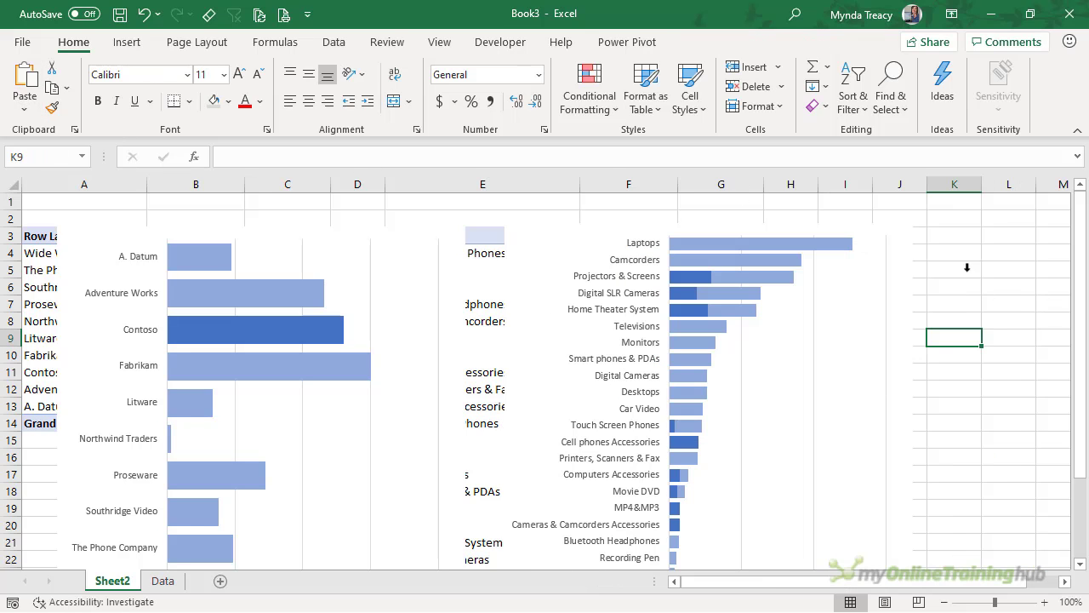
left_click(1077, 132)
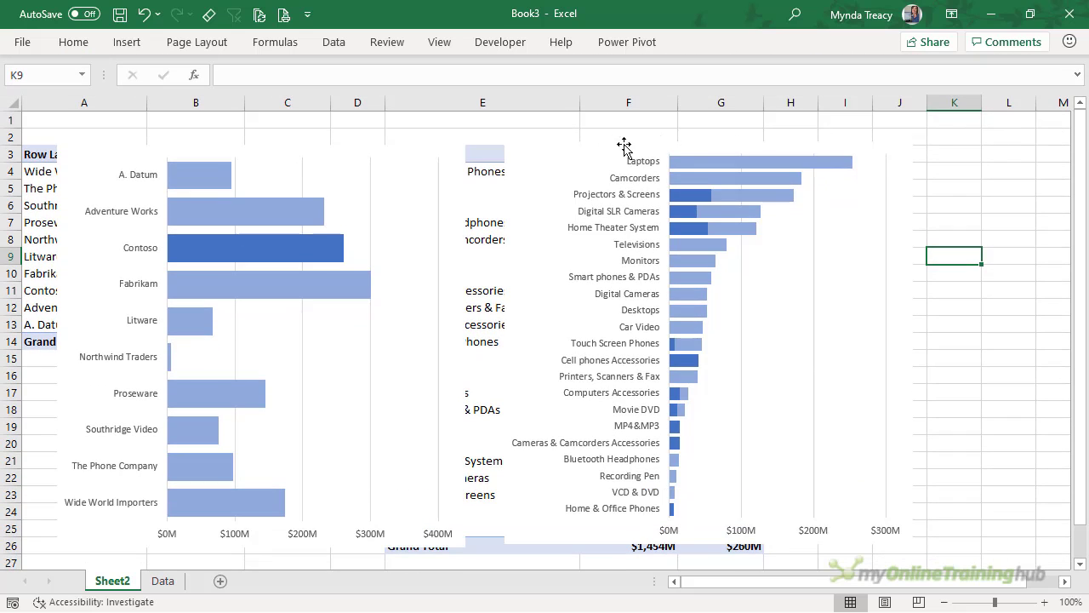
- Move the product category chart and the brand chart further right across the sheet to uncover the Brand slicer
left_click_drag(569, 150, 711, 142)
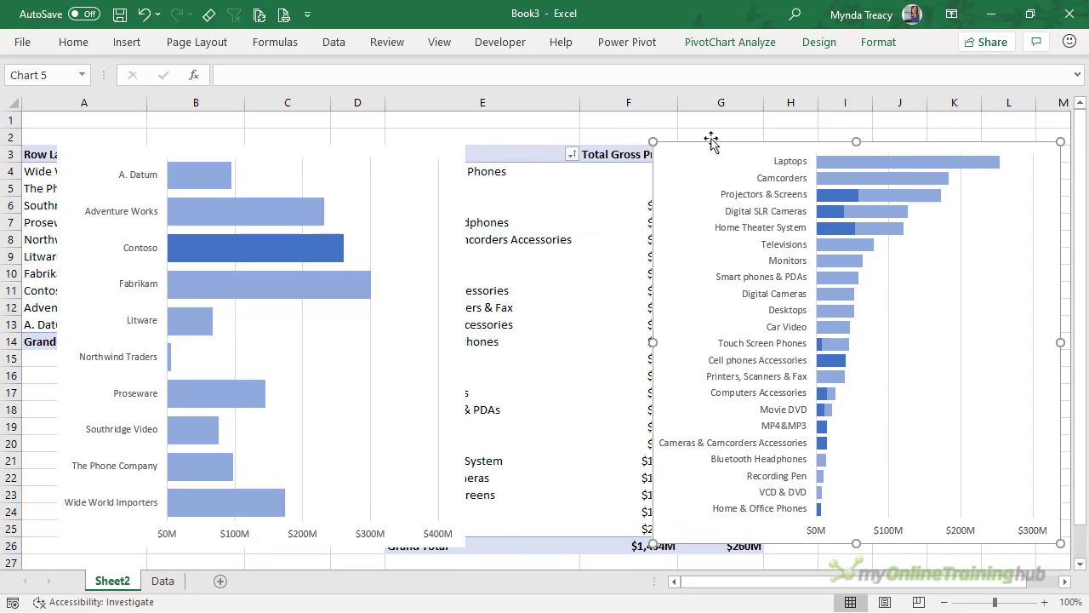
left_click(264, 151)
left_click_drag(264, 150, 477, 149)
left_click_drag(264, 150, 321, 151)
- Bring the Brand slicer in front of the brand chart
left_click(275, 180)
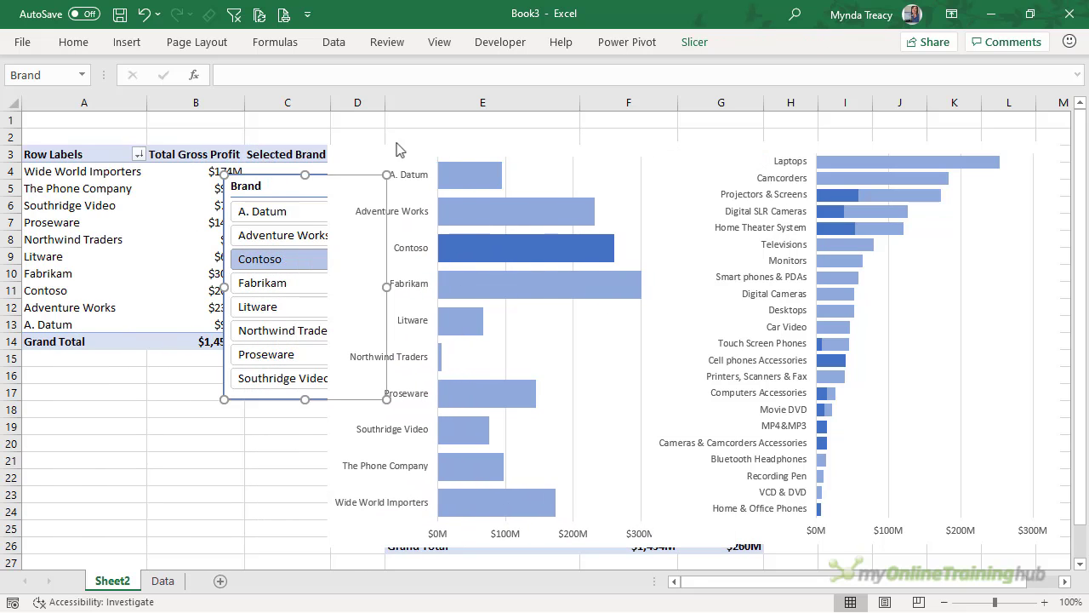
left_click(694, 42)
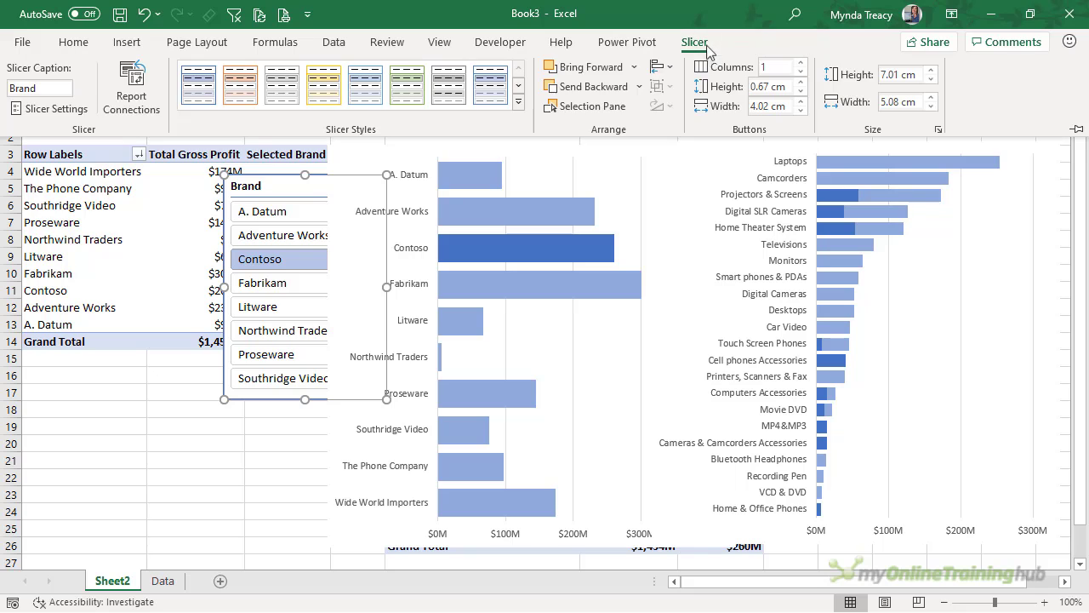
left_click(630, 73)
left_click(634, 70)
left_click(627, 111)
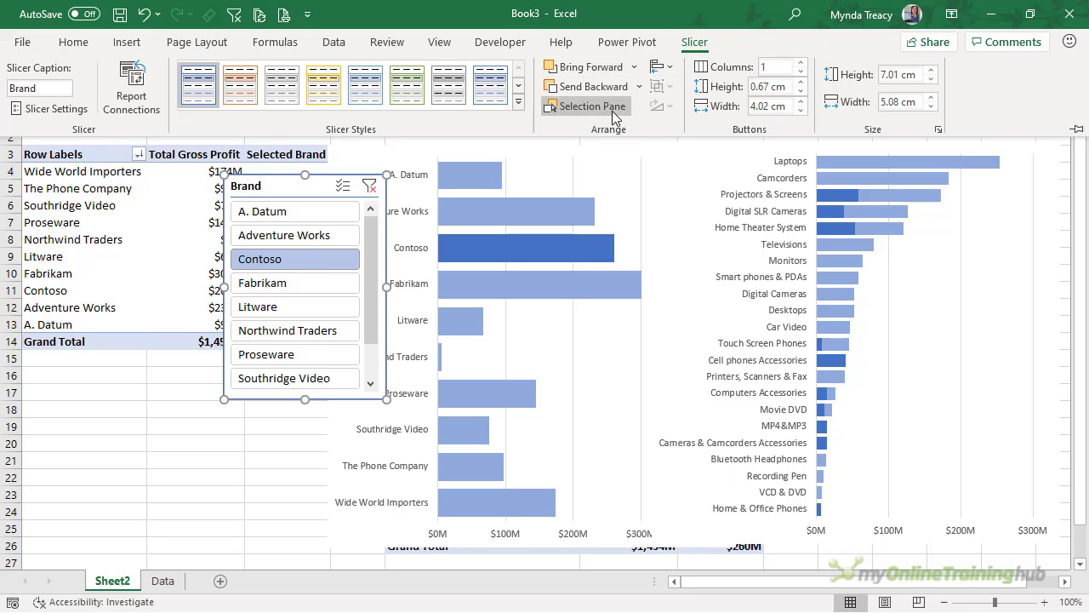
- Hide the Brand slicer's header and stretch the slicer to about 10.9 cm high to show all brands
right_click(271, 188)
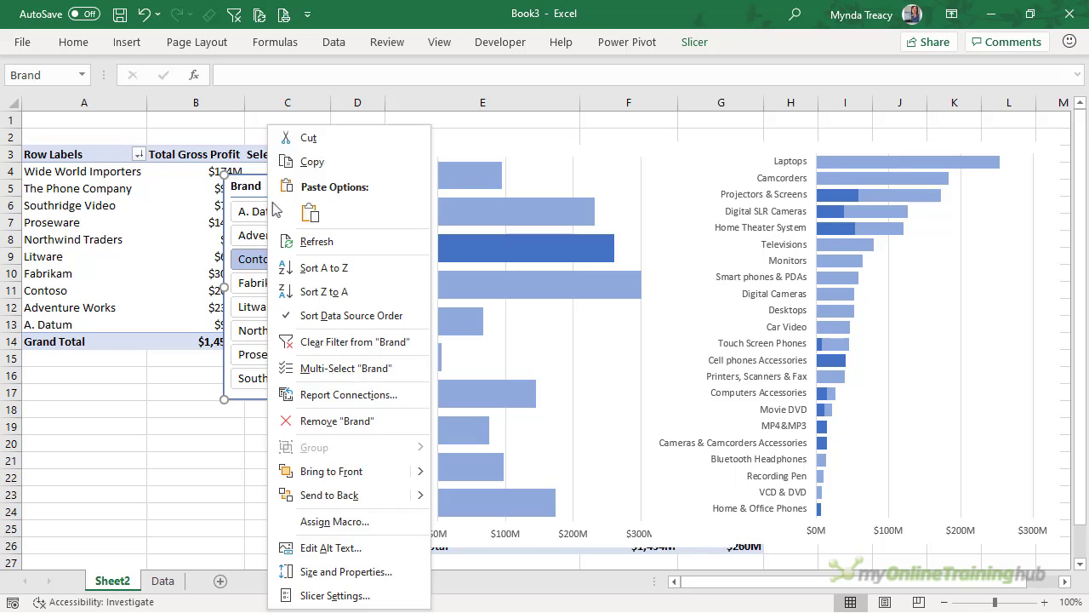
left_click(372, 596)
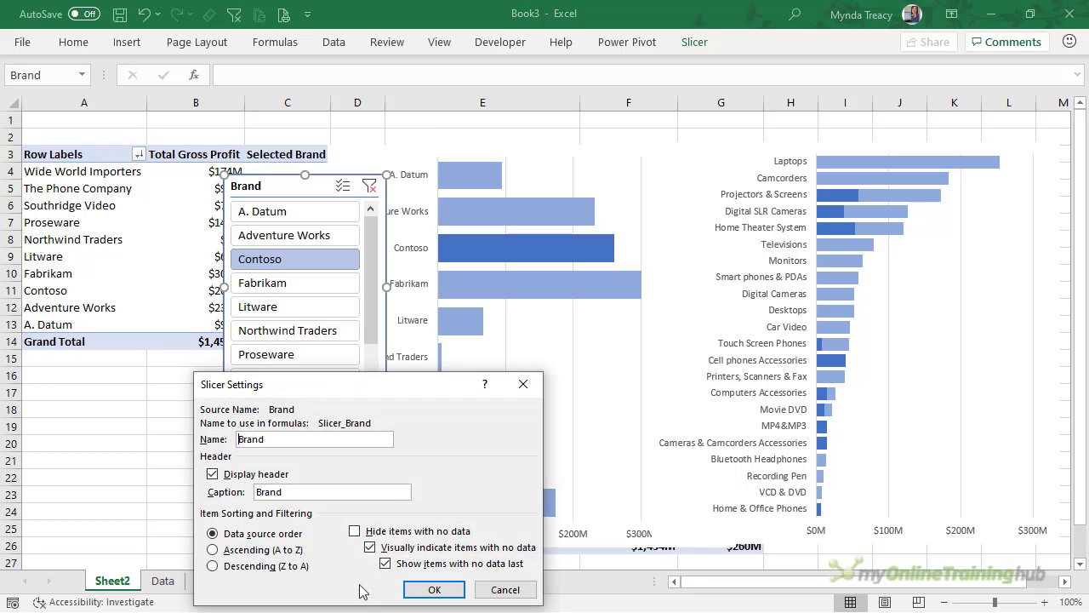
left_click(228, 481)
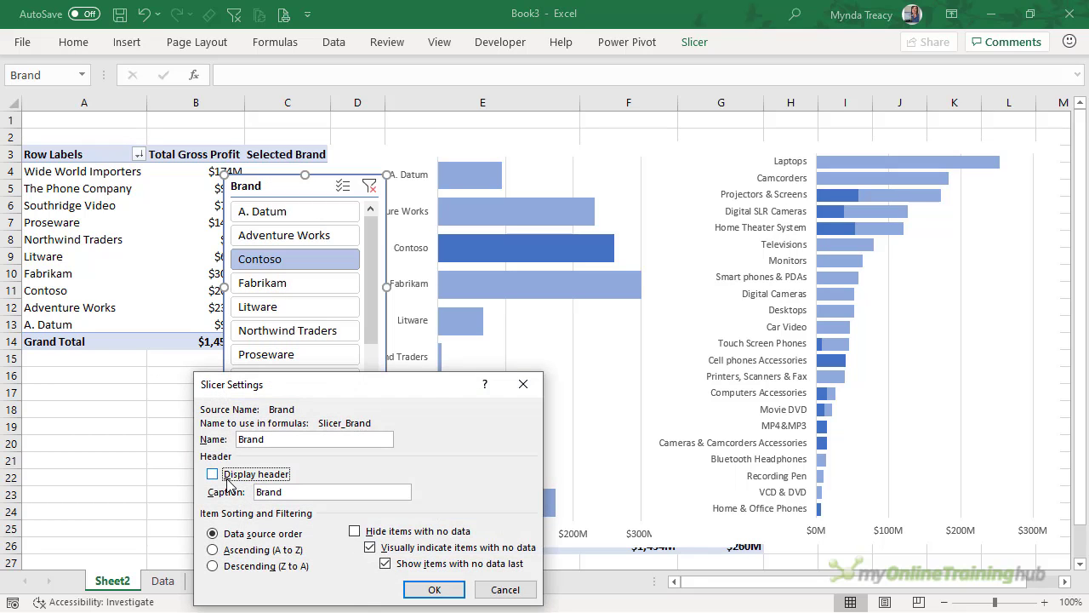
left_click(415, 591)
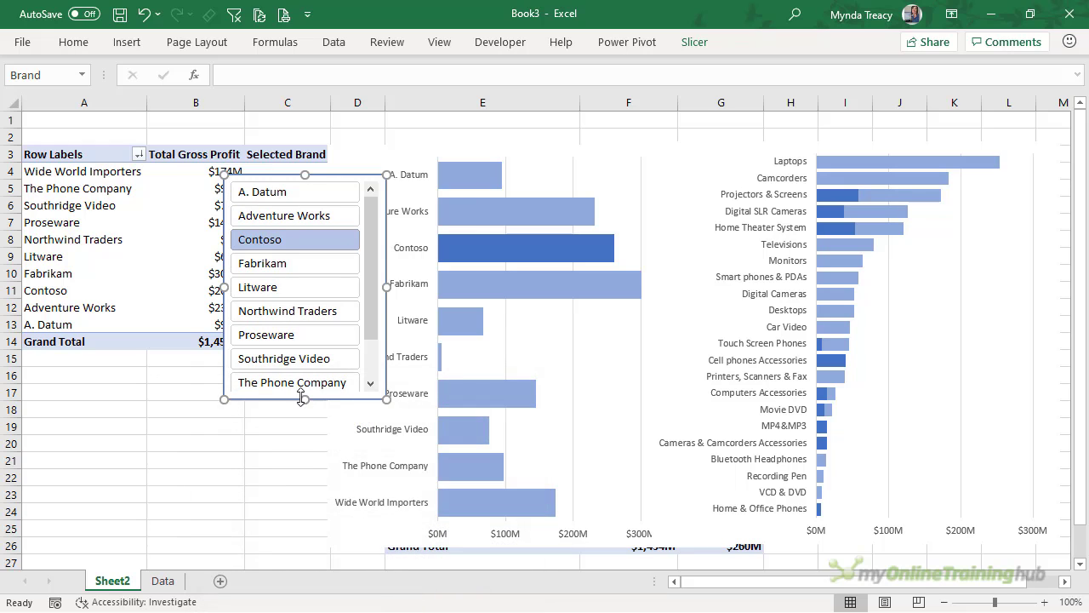
left_click_drag(302, 398, 324, 524)
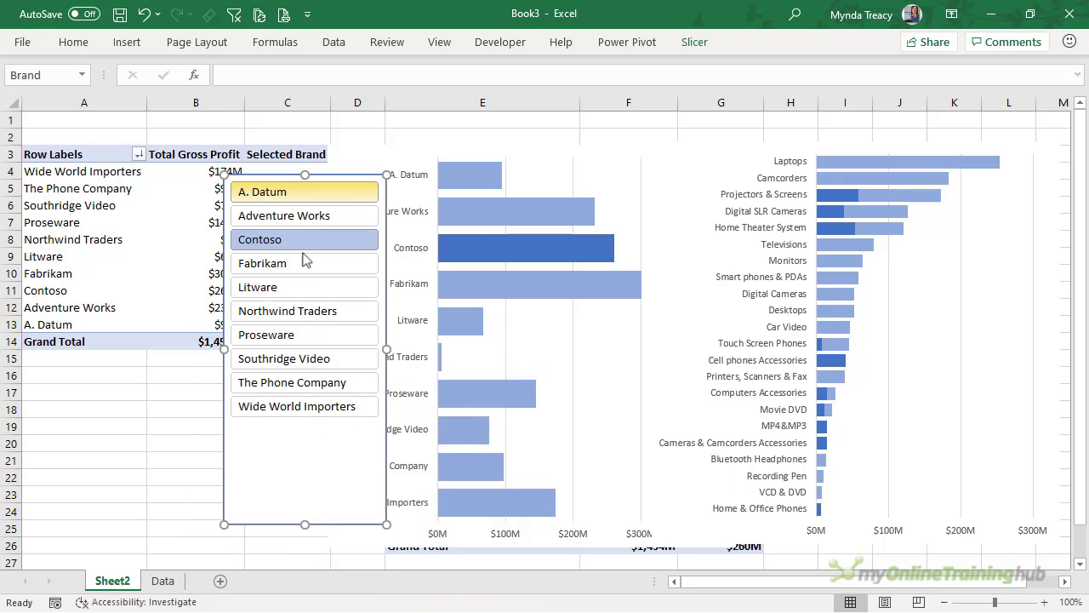
- Widen the brand chart and narrow its plot area to make room, placing the Brand slicer over the brand axis labels
left_click_drag(298, 175, 425, 163)
left_click(426, 152)
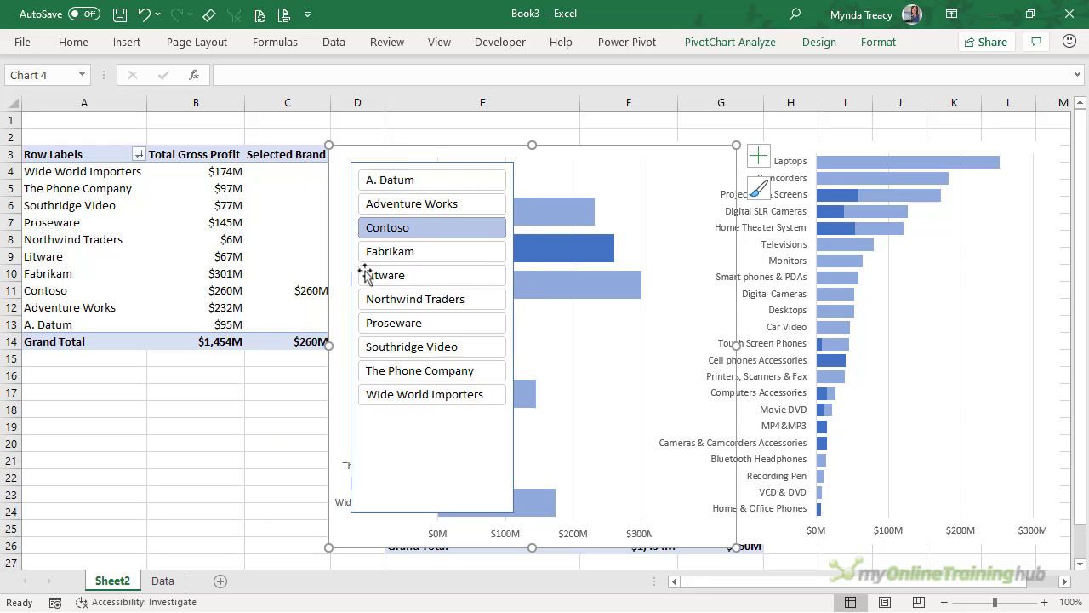
left_click_drag(329, 345, 249, 344)
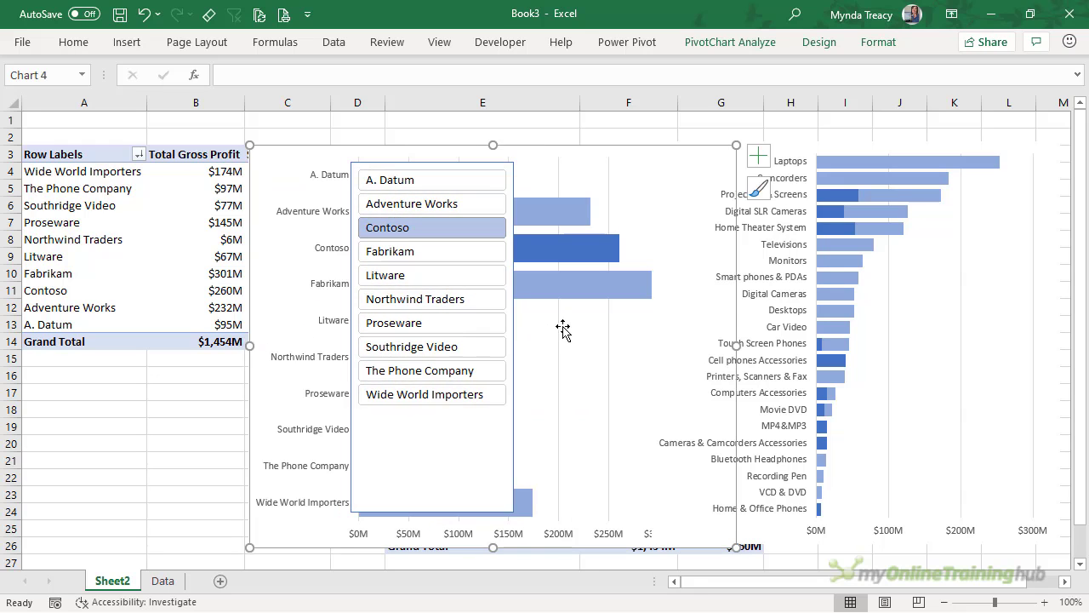
left_click(426, 168)
left_click_drag(511, 323, 333, 320)
left_click(435, 334)
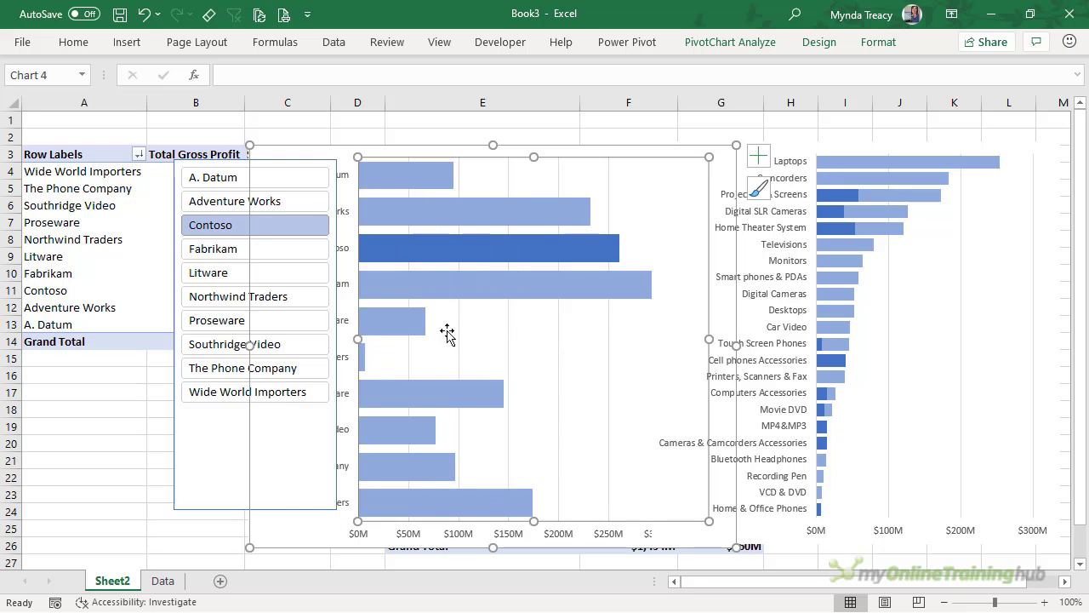
left_click_drag(435, 335, 466, 337)
left_click_drag(284, 163, 411, 162)
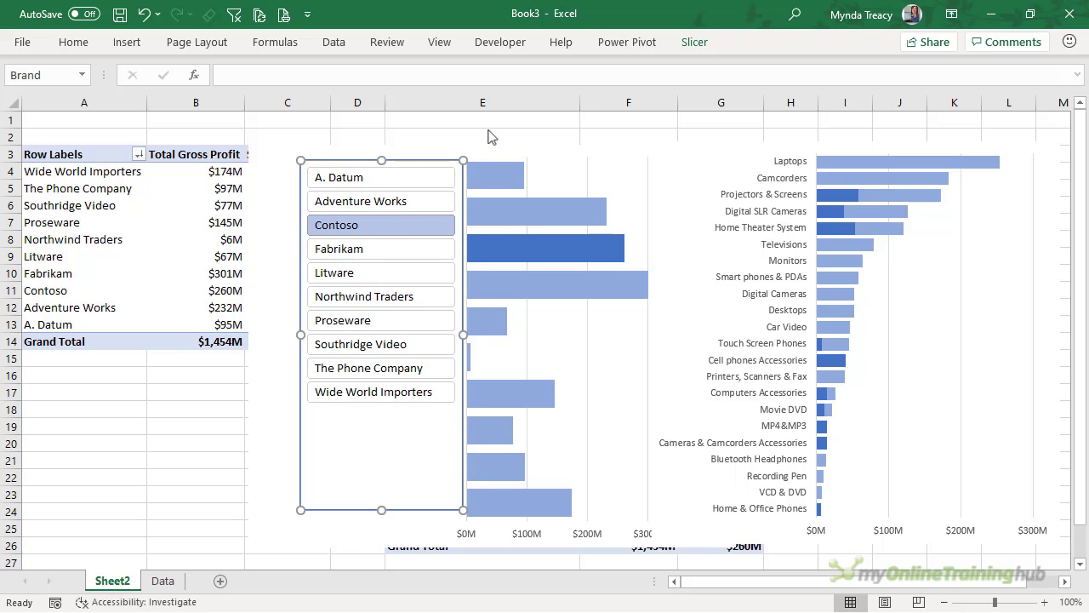
- Set the height of the Brand slicer's buttons to 1 cm
left_click(694, 42)
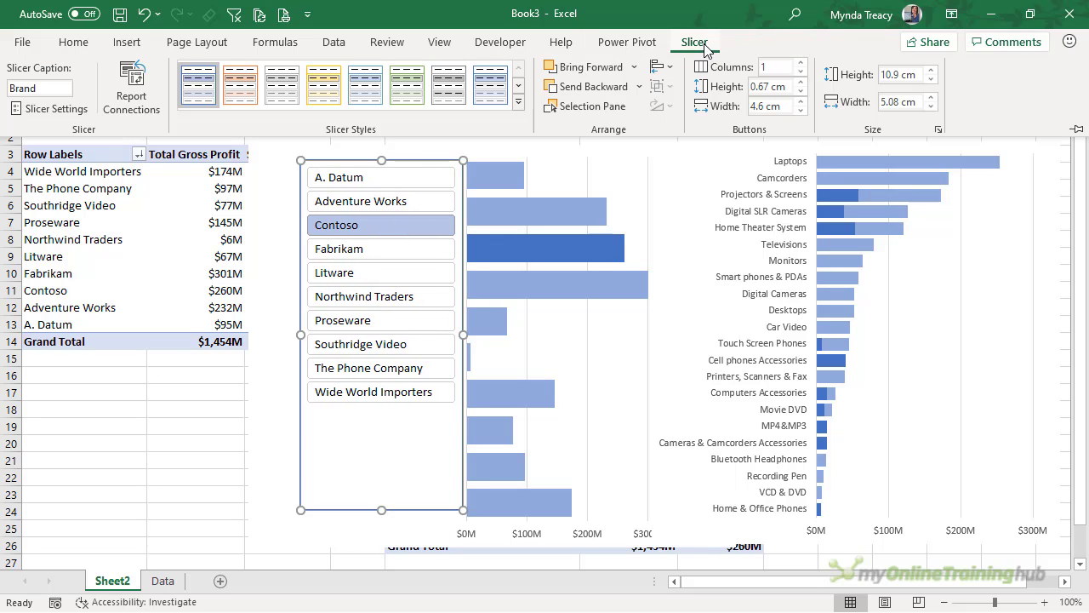
left_click(800, 82)
left_click(801, 81)
left_click(800, 82)
left_click(801, 82)
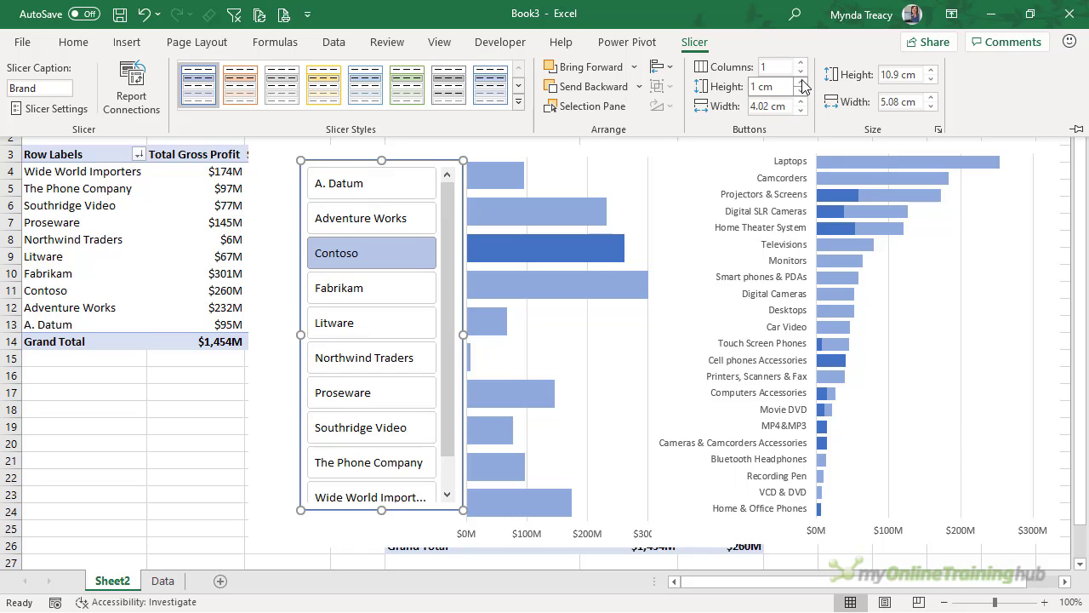
- Increase the Brand slicer's overall height to 11.3 cm to fit all the brand buttons
left_click(929, 71)
left_click(929, 72)
left_click(929, 71)
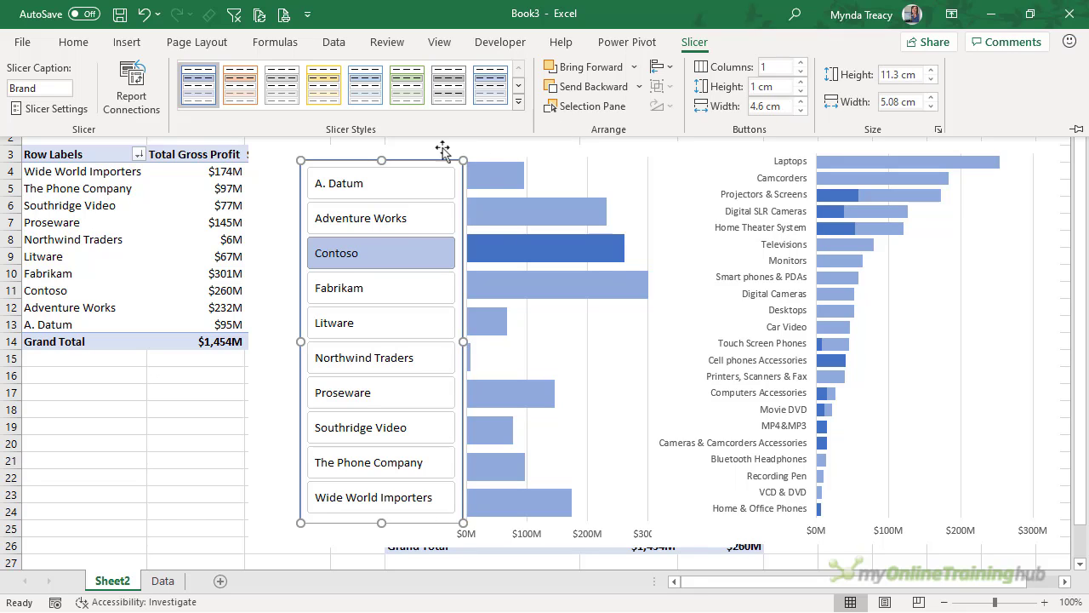
left_click(383, 151)
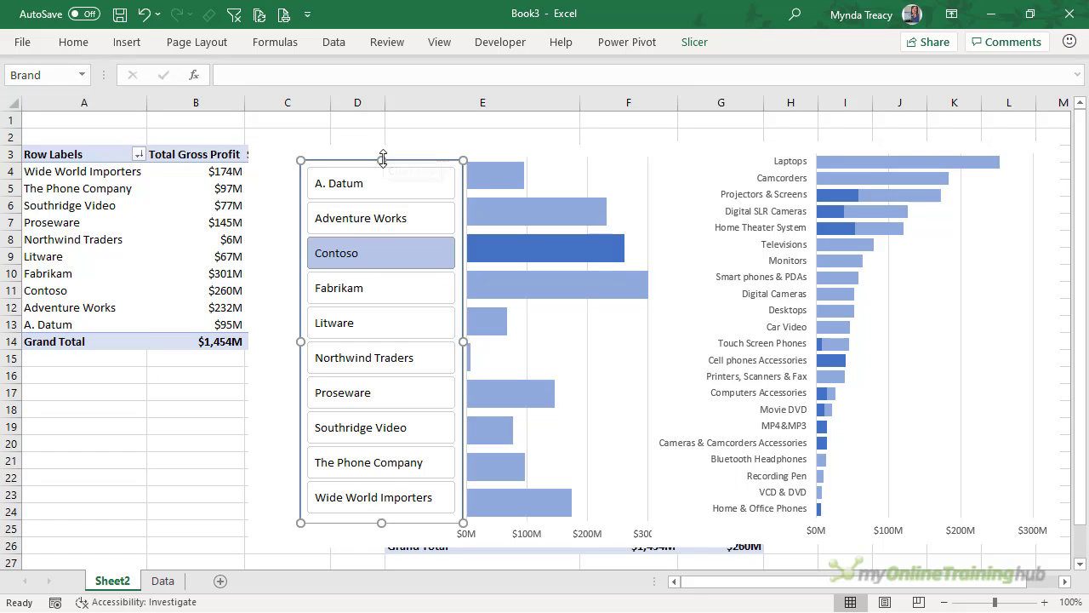
- Stretch the Brand slicer to about 11.7 cm high and shift it slightly down to line up with the chart bars
left_click_drag(382, 160, 383, 146)
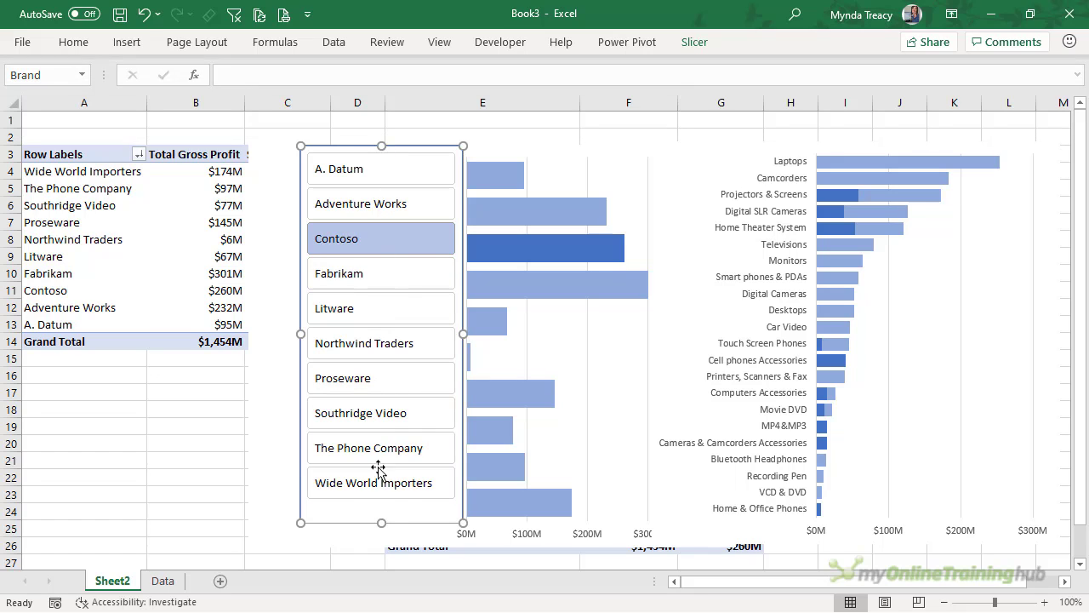
left_click_drag(382, 522, 383, 525)
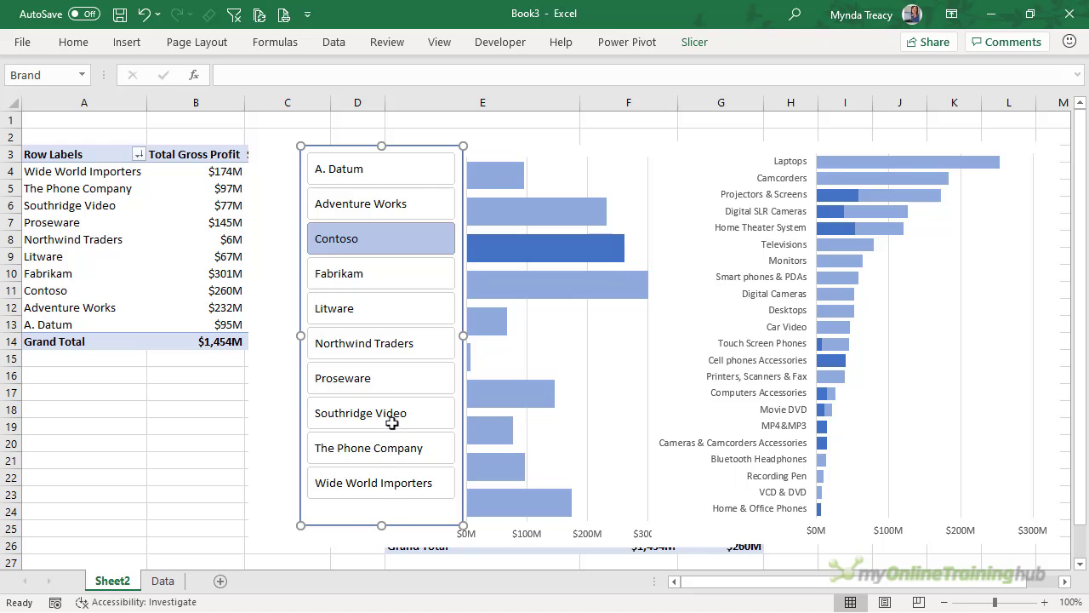
left_click_drag(417, 149, 417, 155)
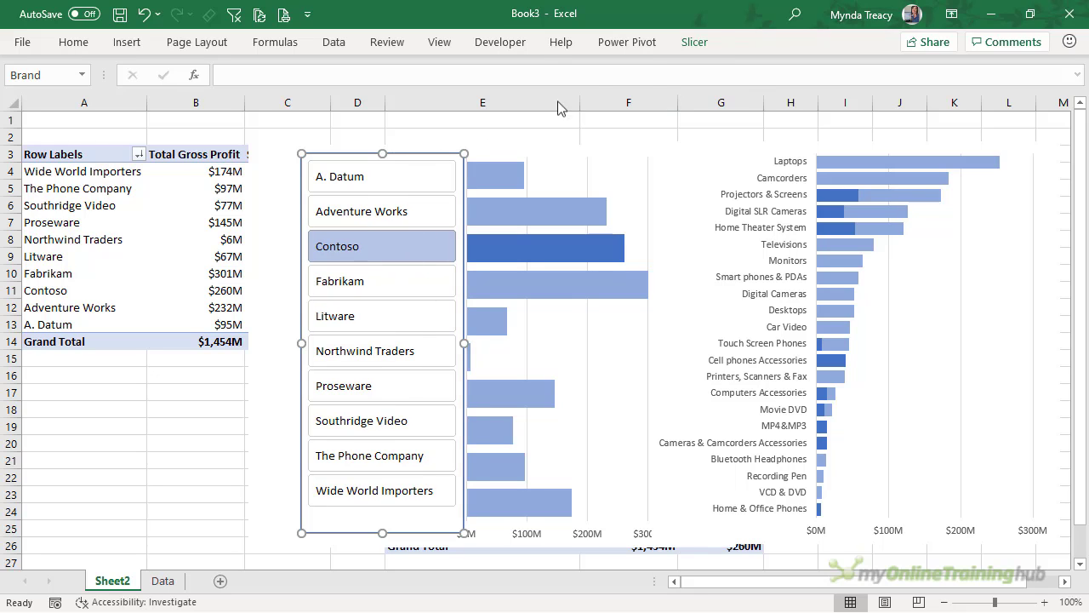
- Set the height of the Brand slicer's buttons to 1.025 cm so each one aligns with its bar
left_click(695, 42)
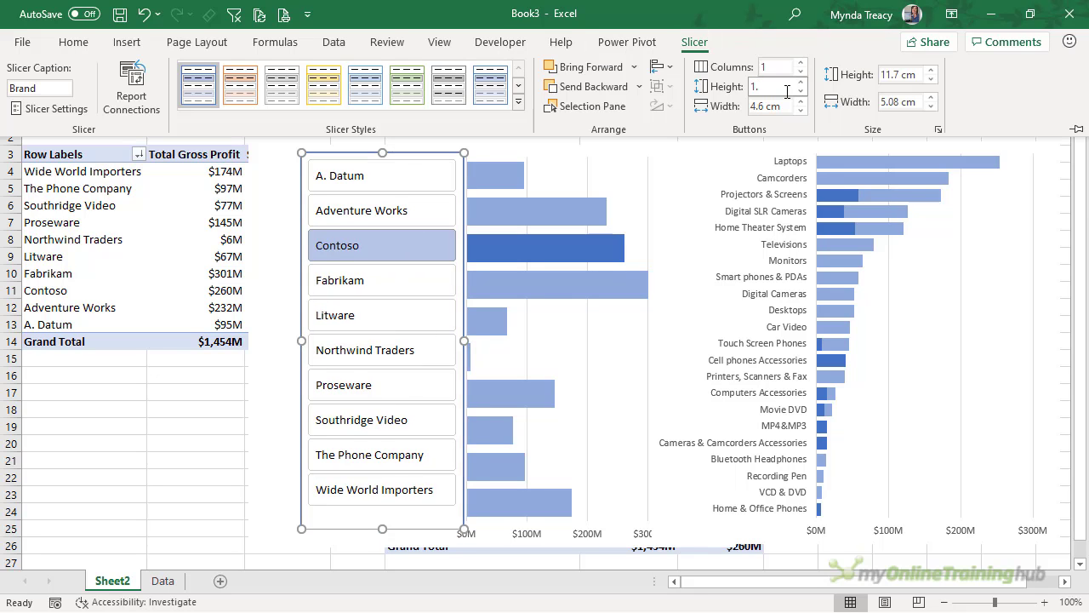
left_click(787, 91)
type("1.025")
key("Return")
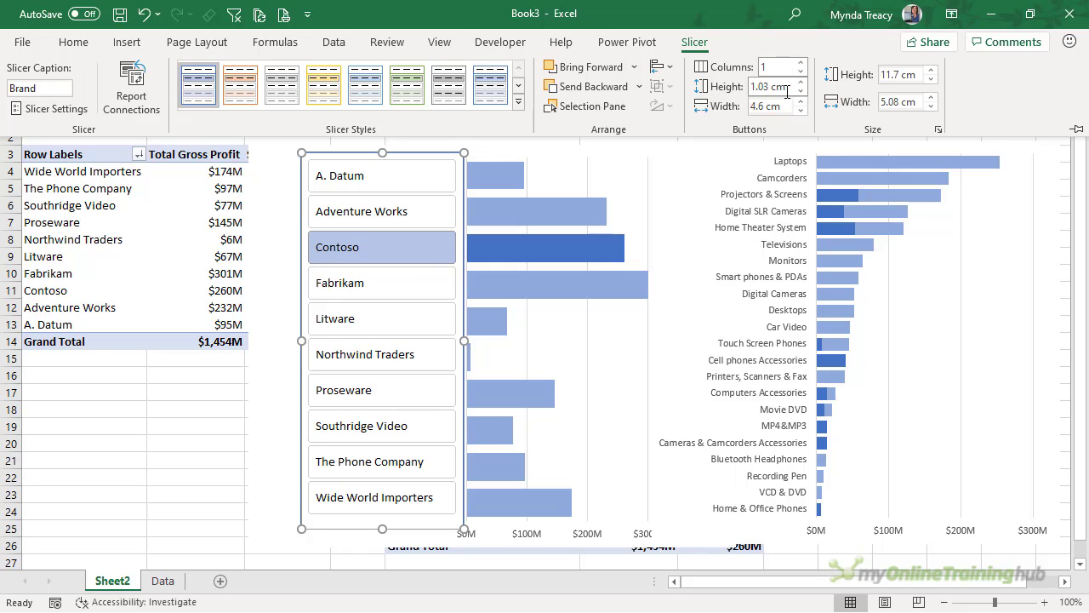
key("Escape")
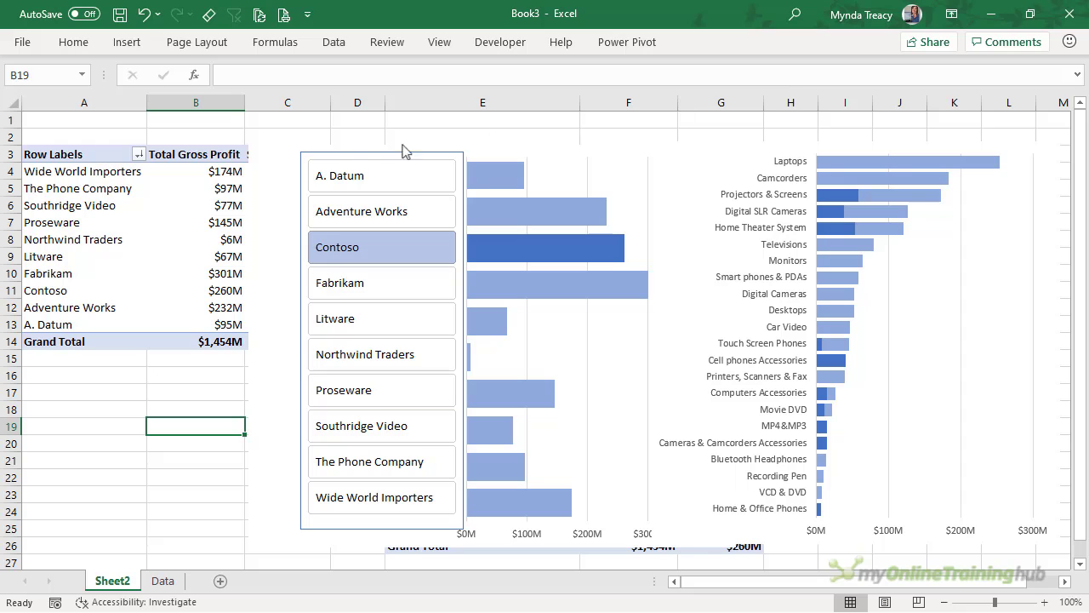
- Duplicate the Brand slicer's current style and name the copy "No Border"
left_click(350, 151)
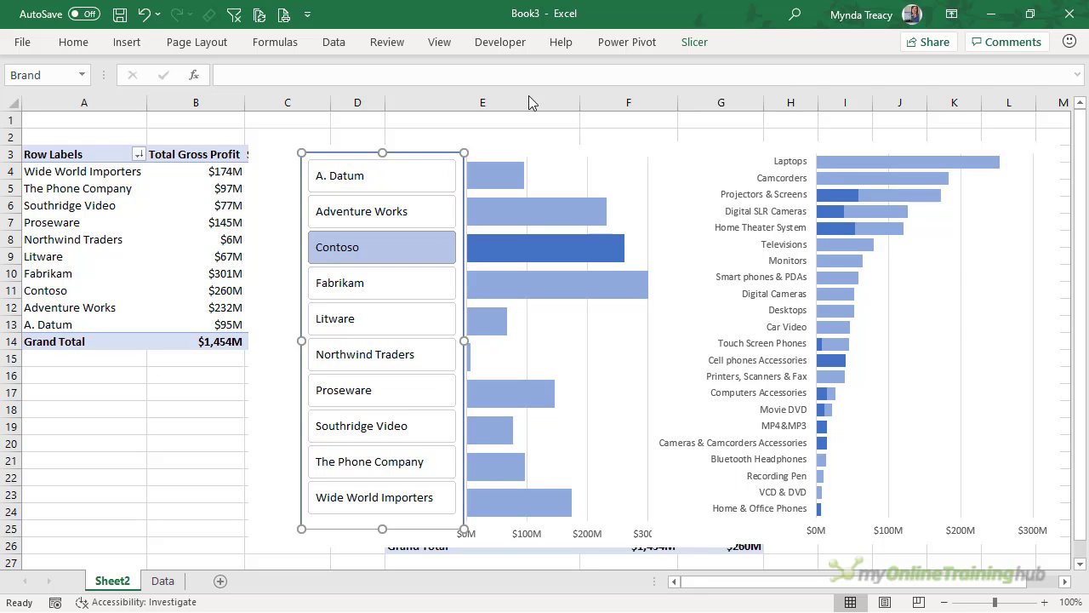
left_click(694, 42)
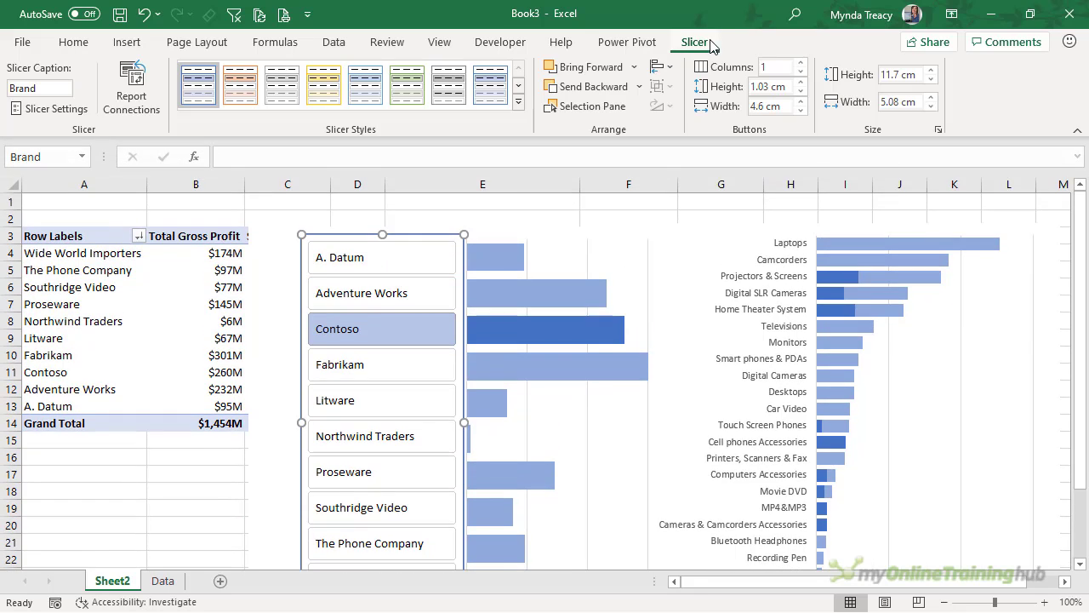
right_click(201, 94)
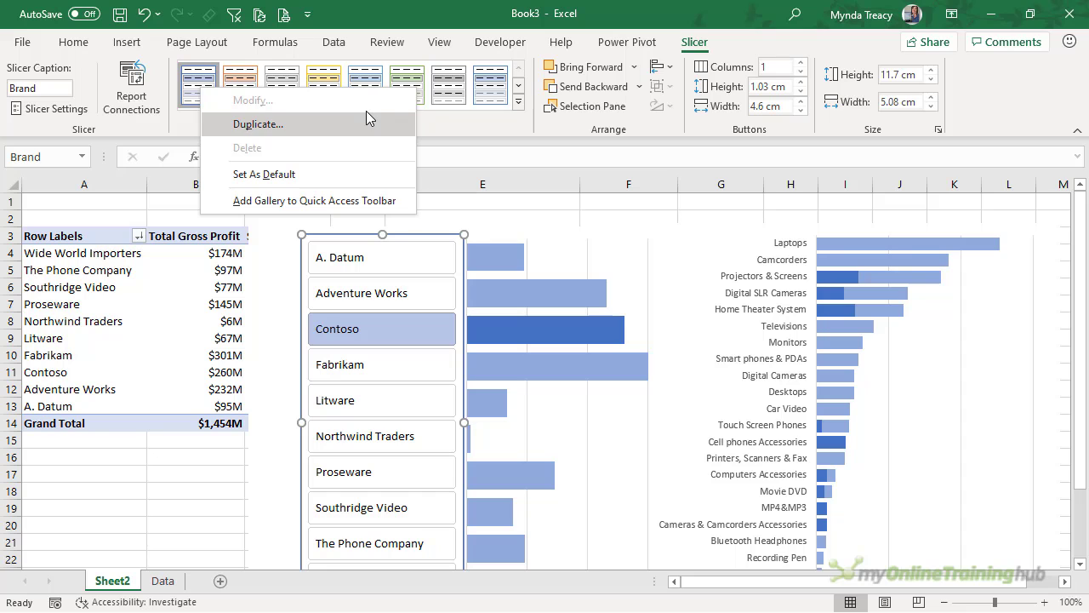
left_click(294, 126)
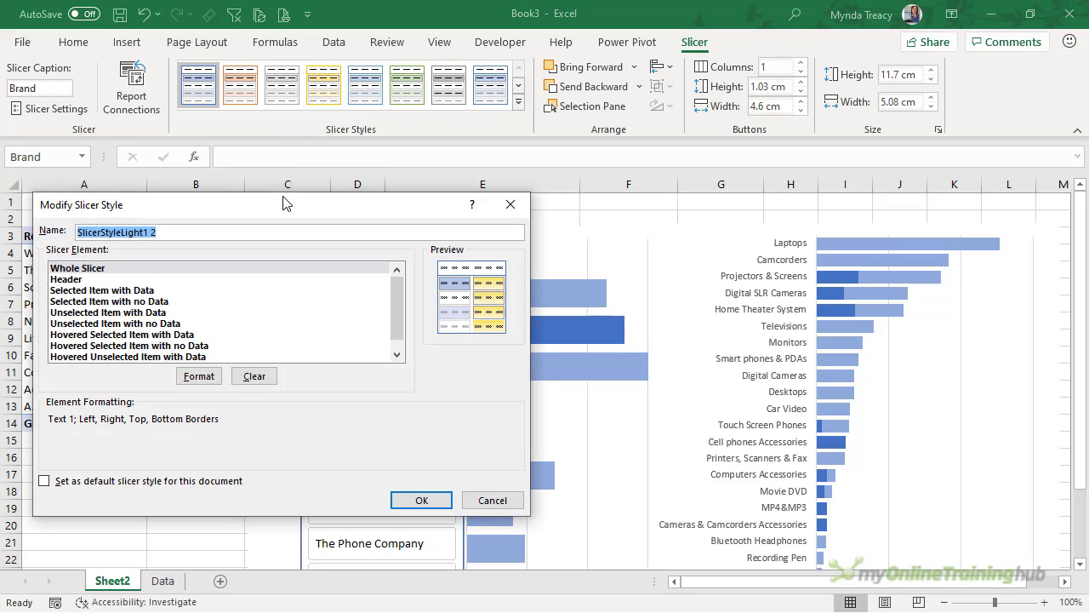
type("No Border")
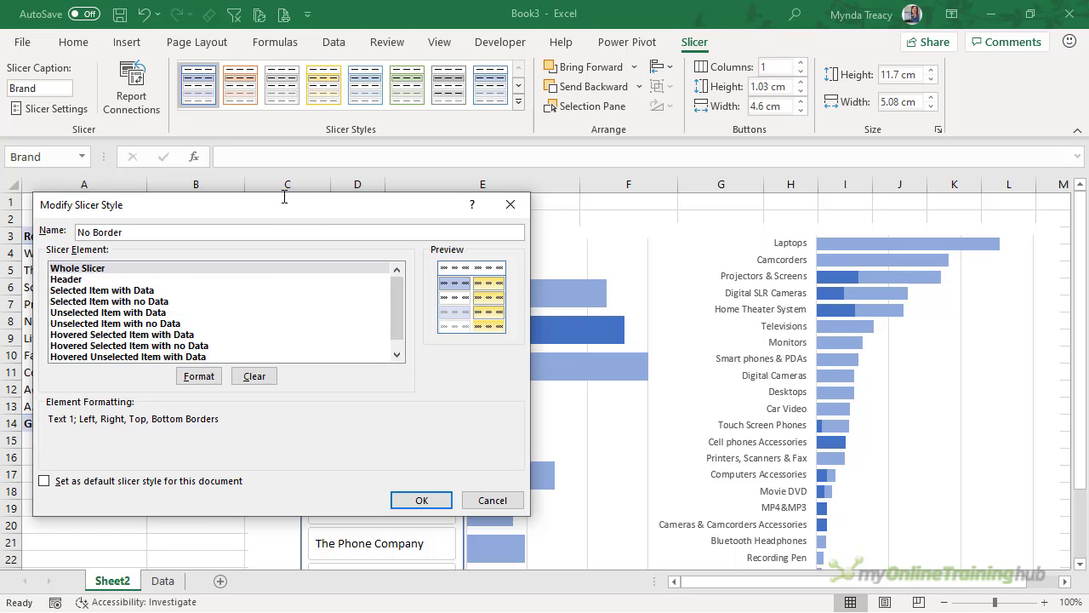
left_click_drag(311, 219, 539, 400)
left_click_drag(451, 400, 607, 149)
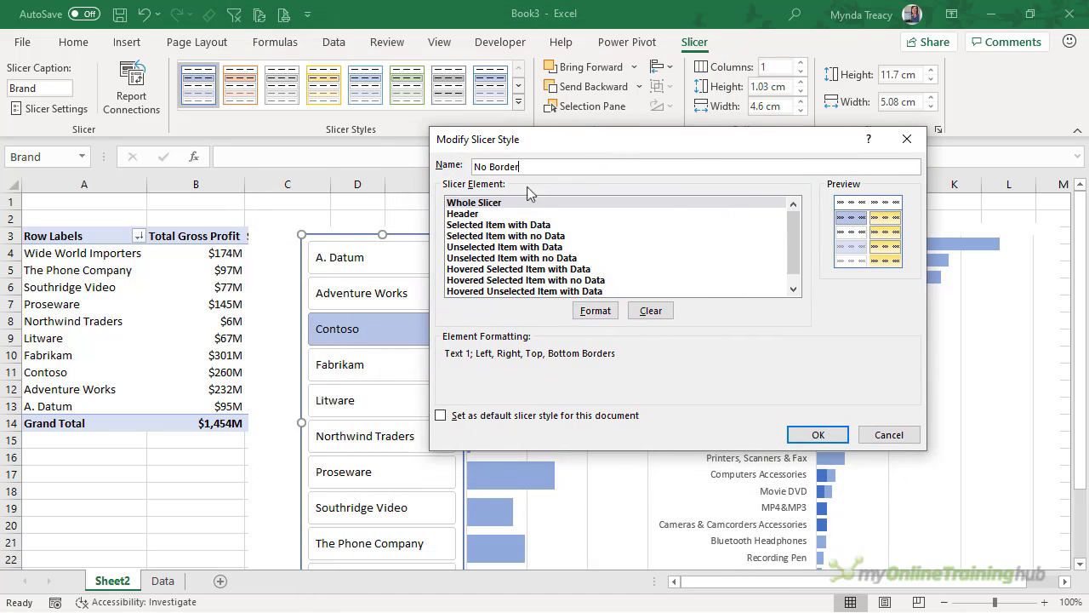
- Remove all borders from the Whole Slicer element of the No Border style
left_click(503, 203)
left_click(595, 312)
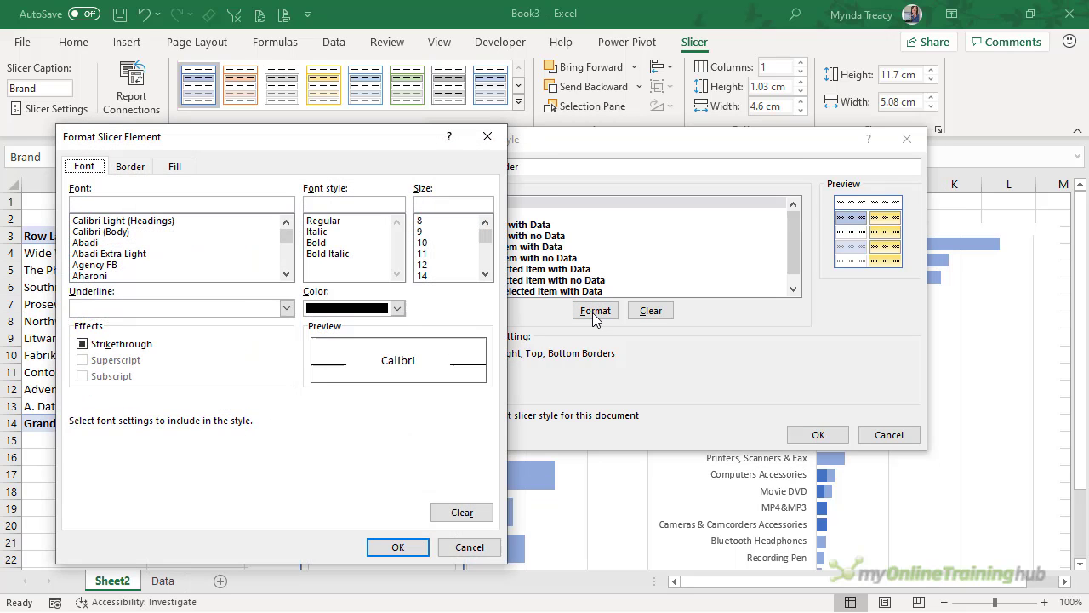
left_click(132, 168)
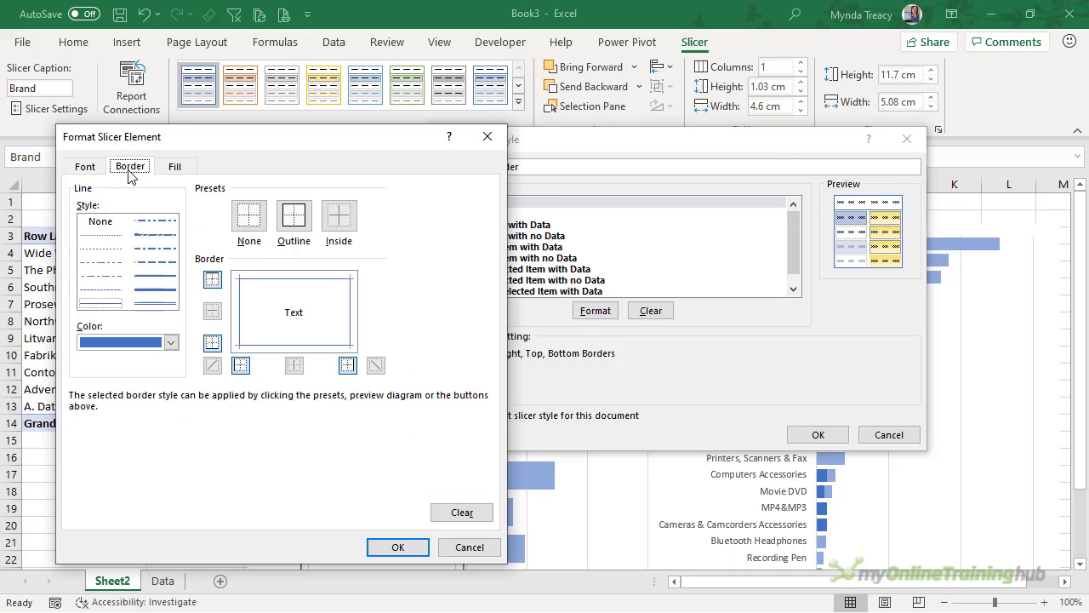
left_click(249, 216)
left_click(398, 548)
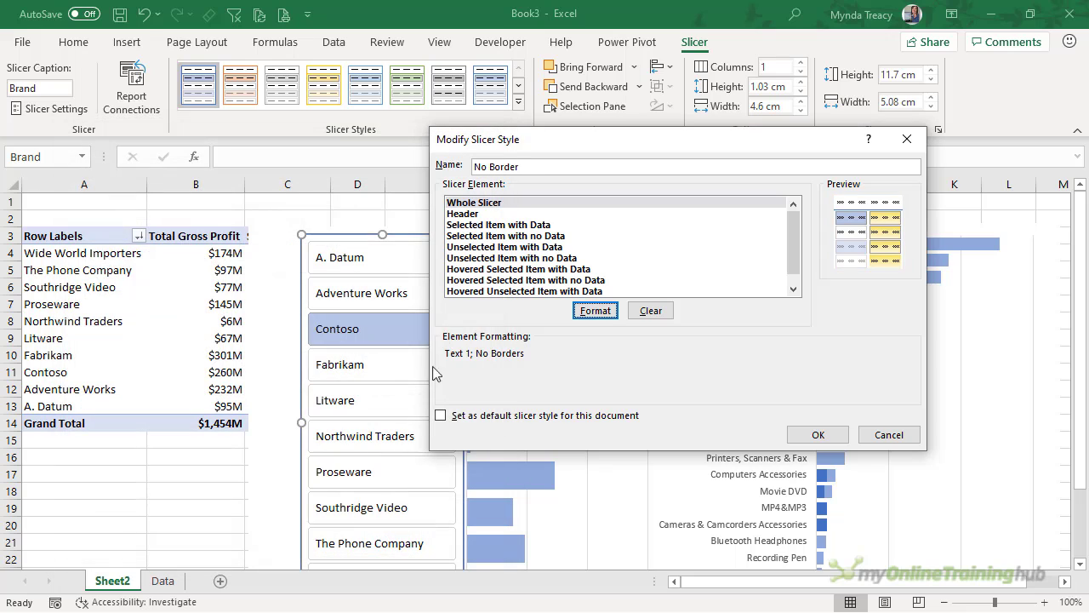
- Format the style's Selected Item with Data element with a blue fill matching the dark bars and a white font, and save the style
left_click(466, 226)
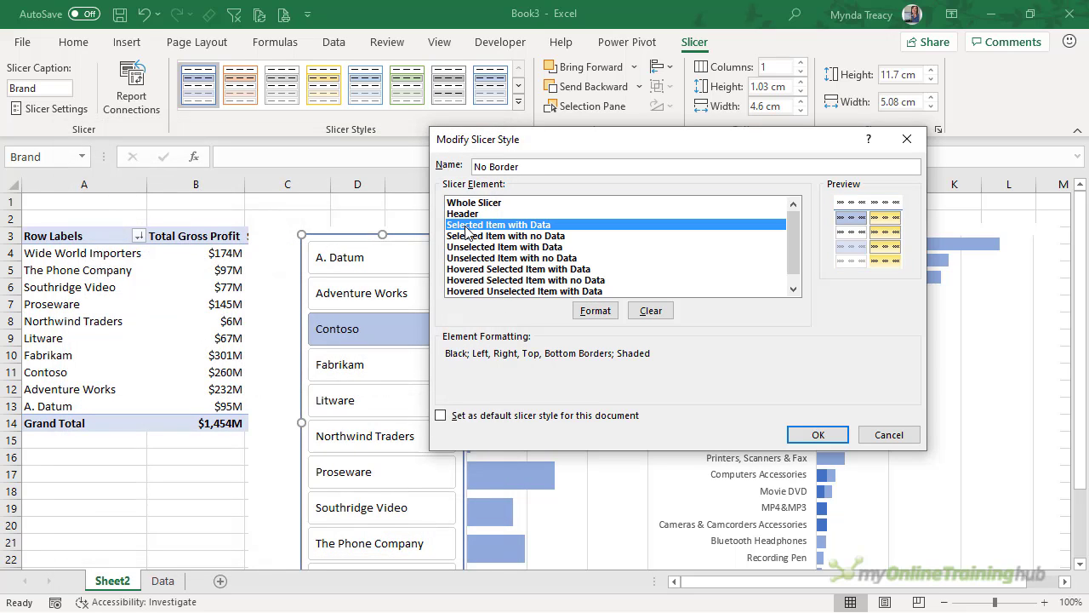
left_click(593, 312)
left_click(174, 167)
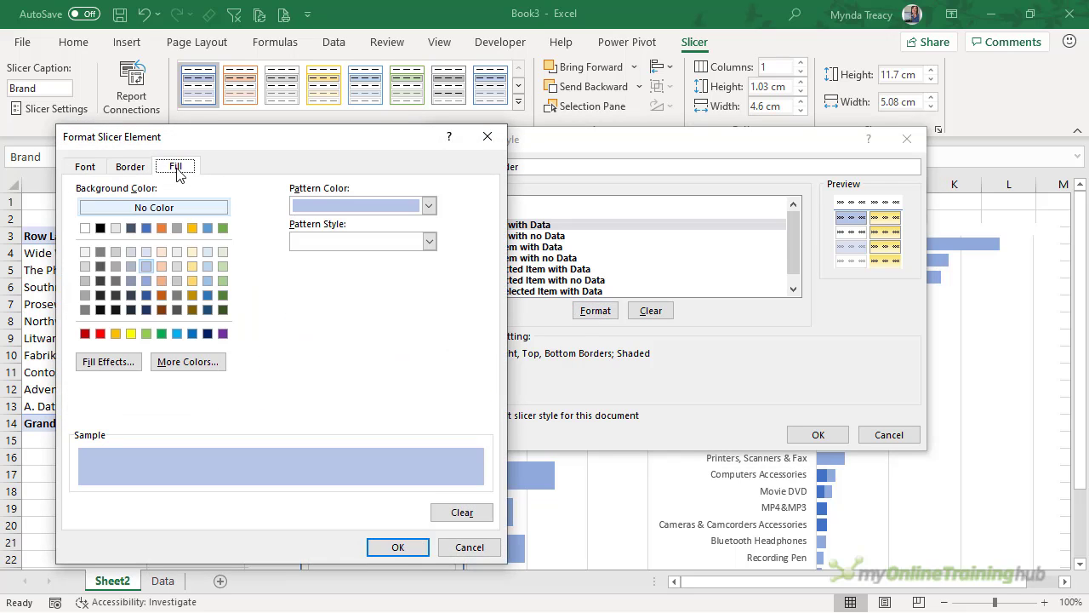
left_click(146, 228)
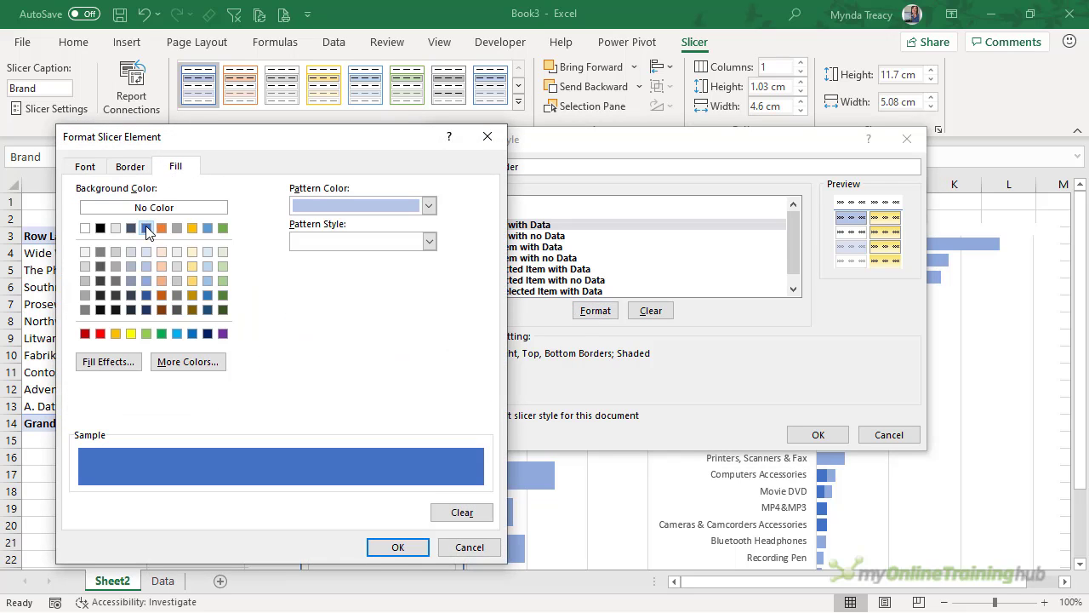
left_click(84, 168)
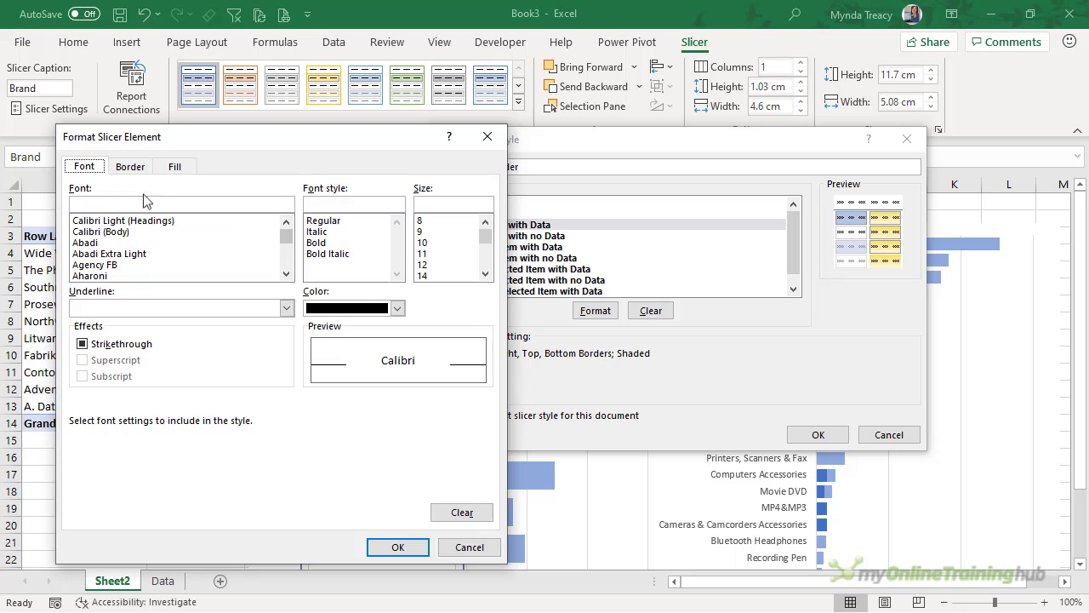
left_click(397, 308)
left_click(312, 383)
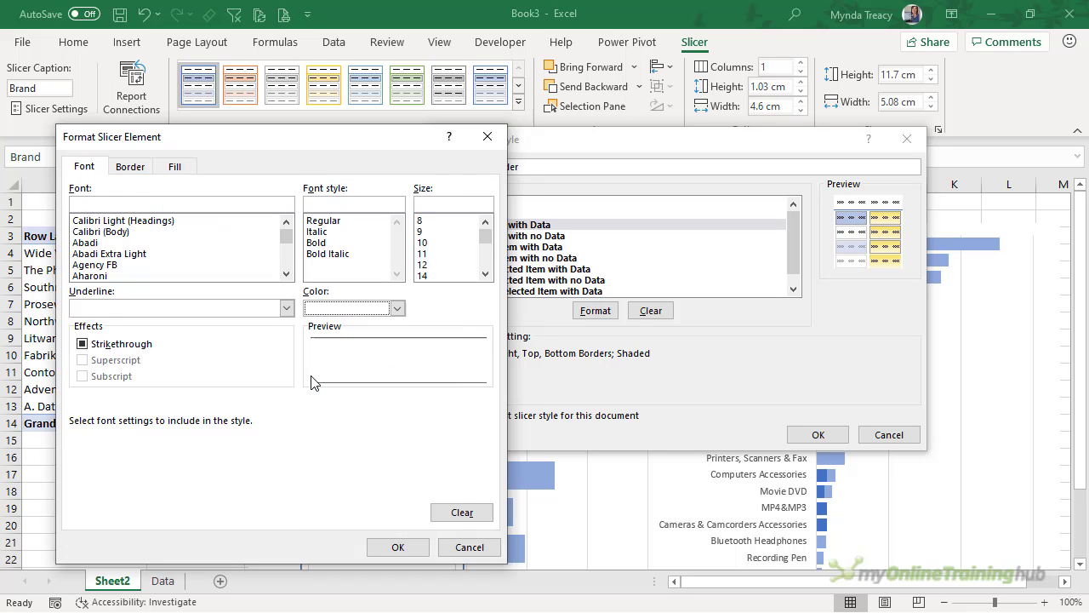
left_click(392, 548)
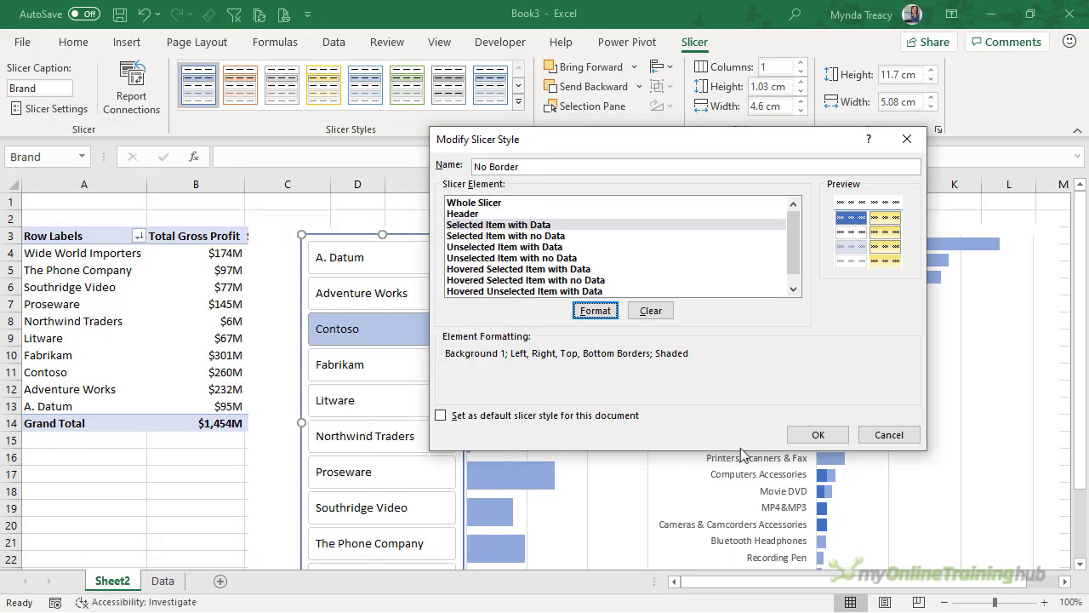
left_click(815, 435)
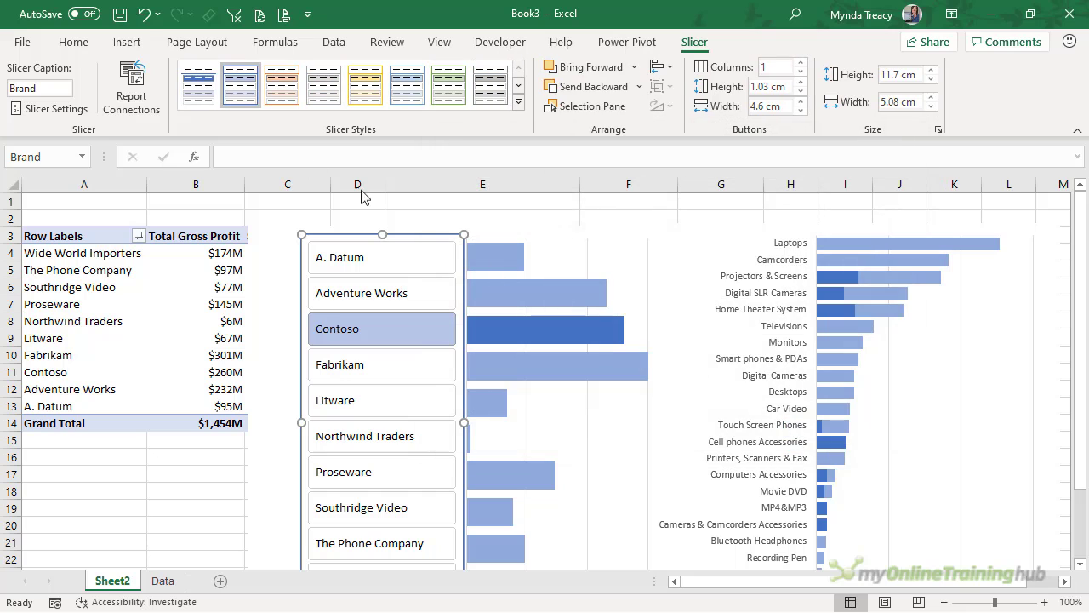
- Apply the No Border style to the Brand slicer and deselect it
left_click(198, 102)
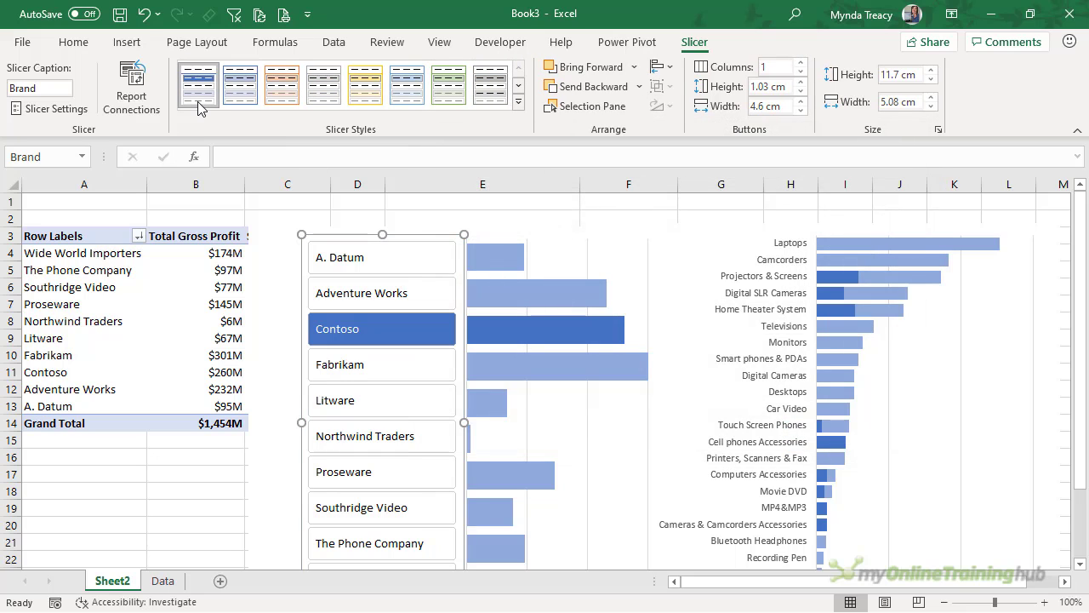
left_click(255, 317)
left_click(186, 337)
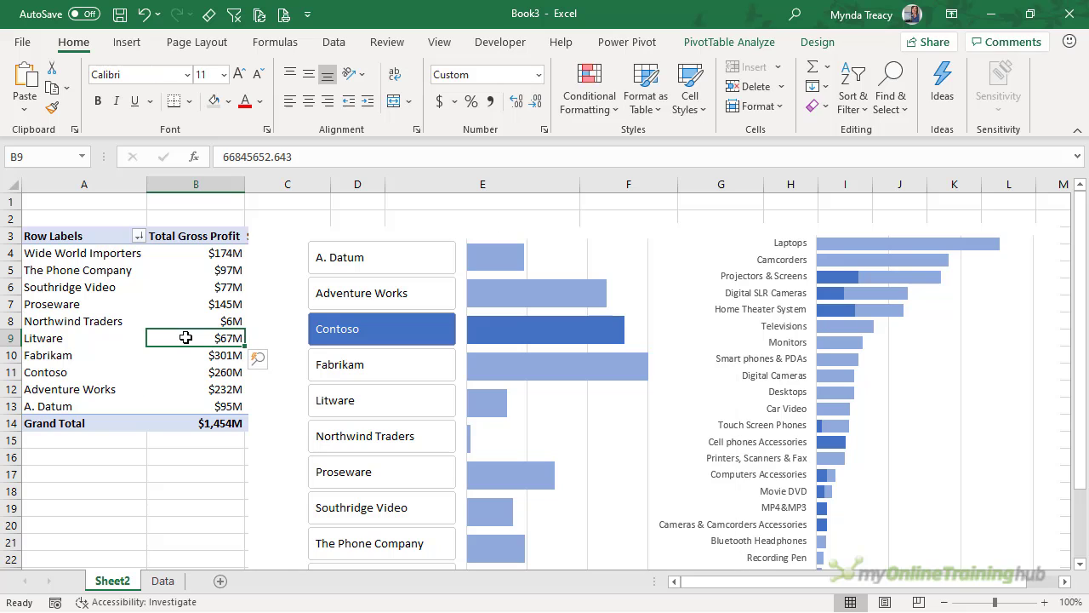
left_click(1078, 134)
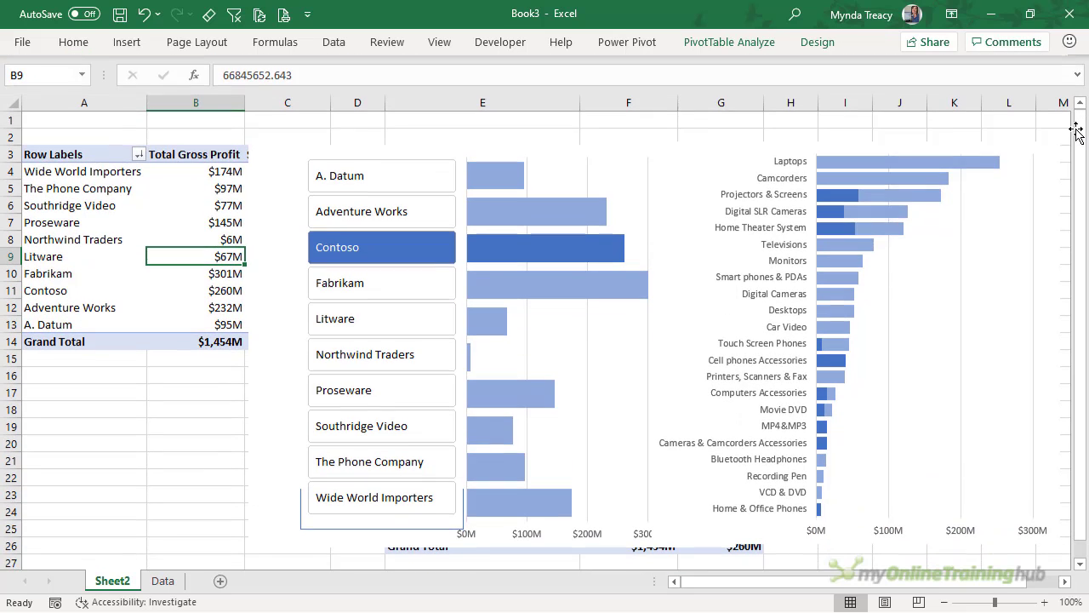
- Add data labels to the dark blue series of the brand chart
left_click(589, 159)
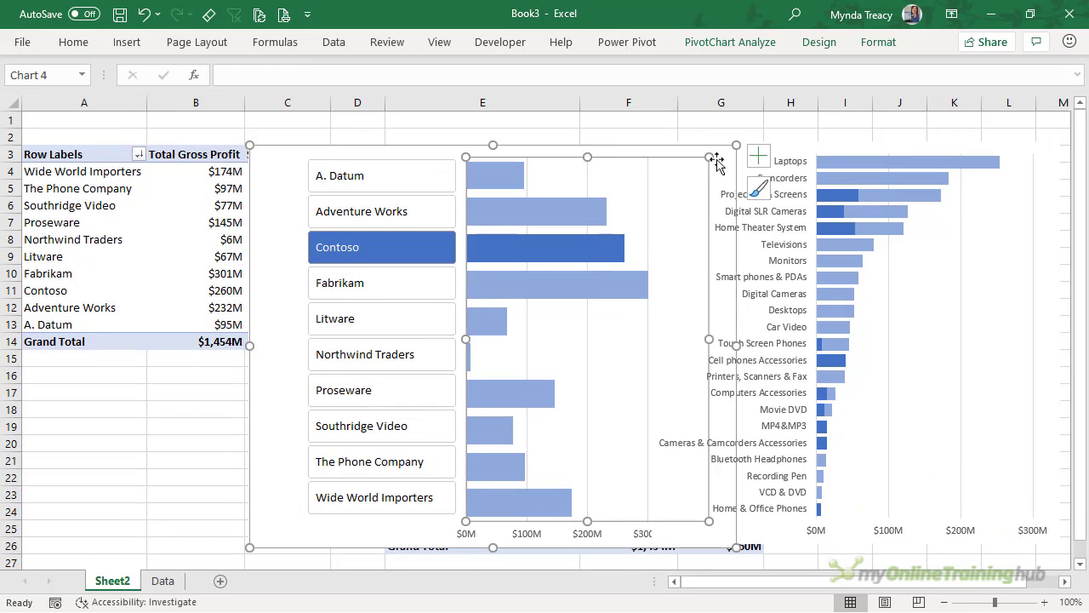
left_click(758, 155)
left_click(706, 158)
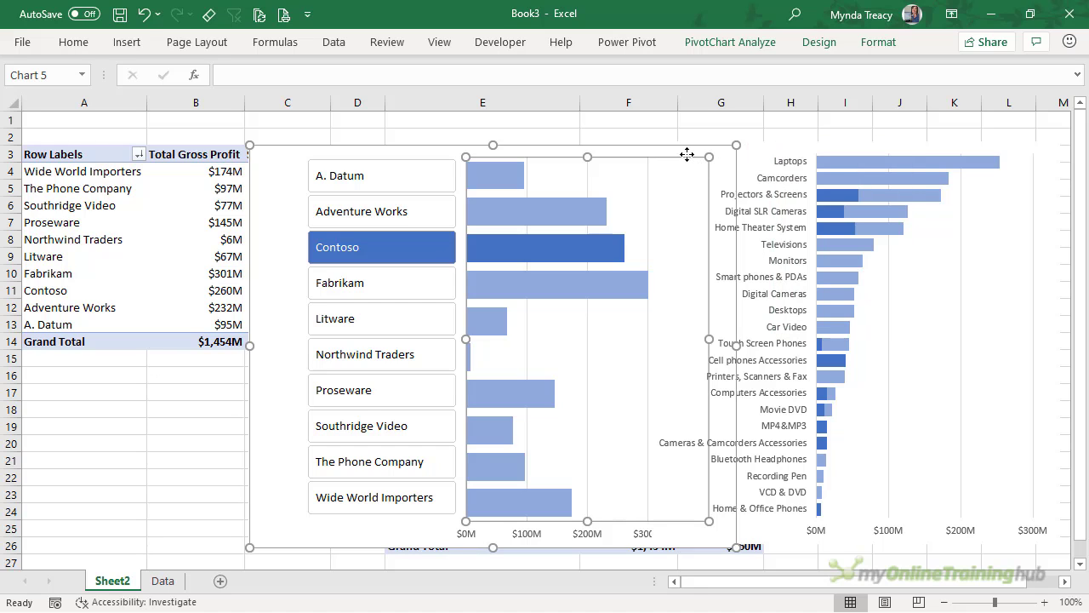
left_click(572, 239)
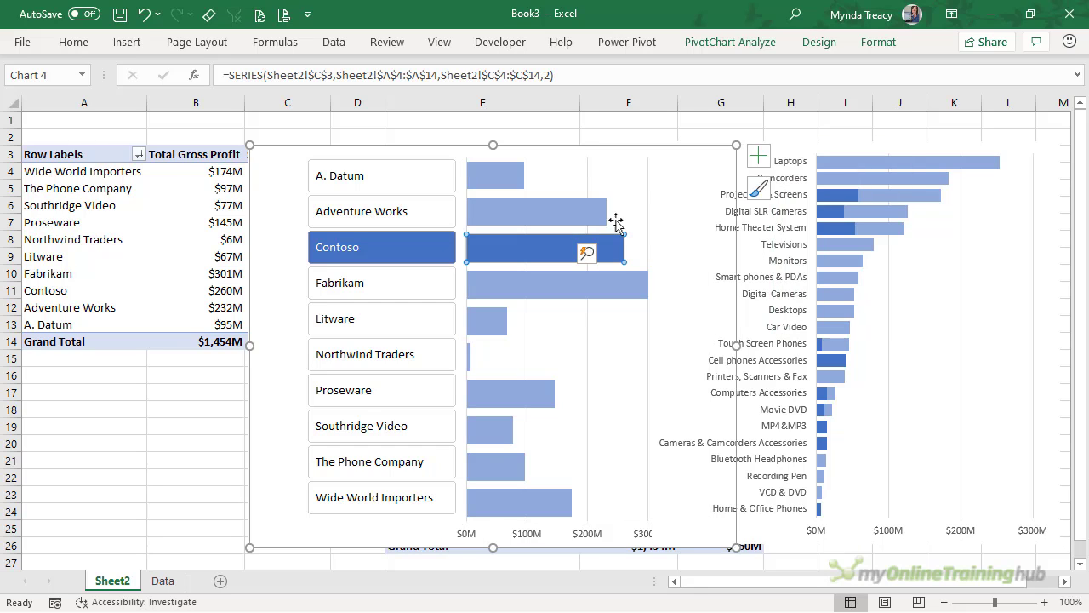
left_click(769, 158)
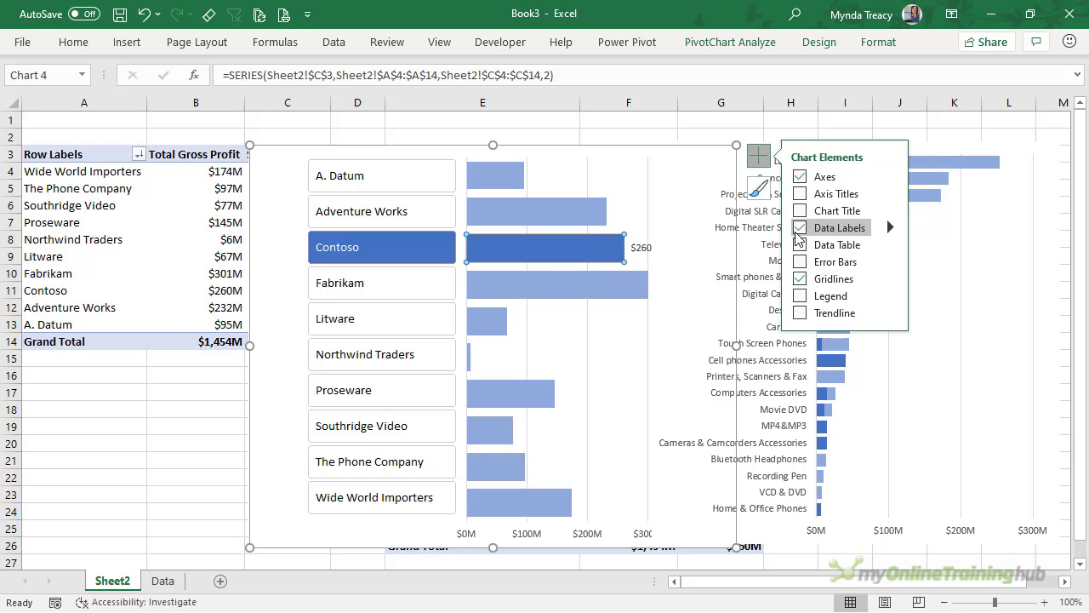
- Add data labels to the dark blue series of the product category chart
left_click(957, 153)
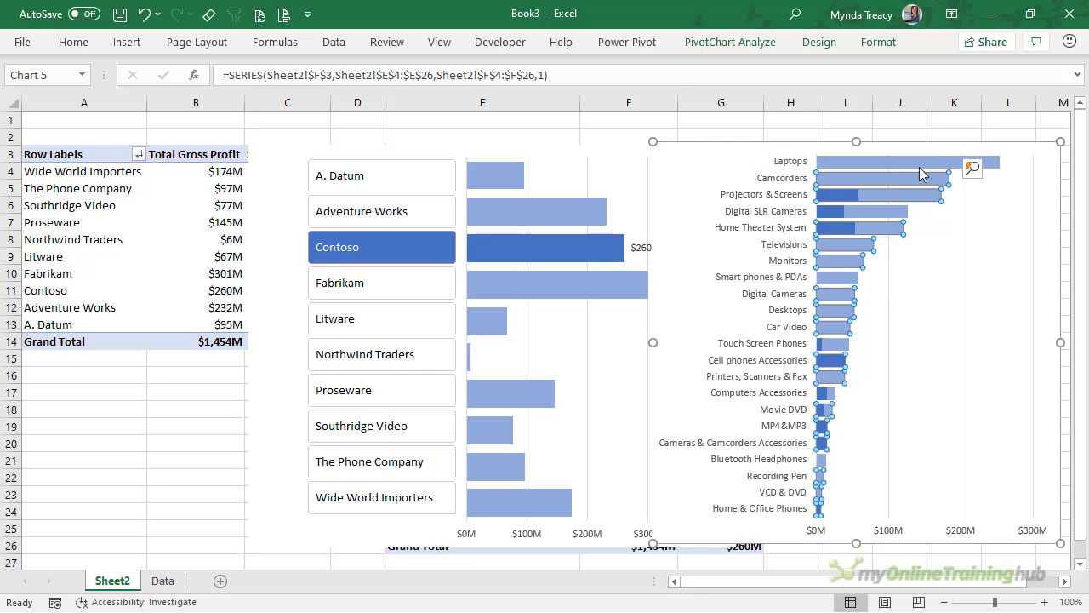
left_click(837, 195)
scroll(897, 181, "right", 1)
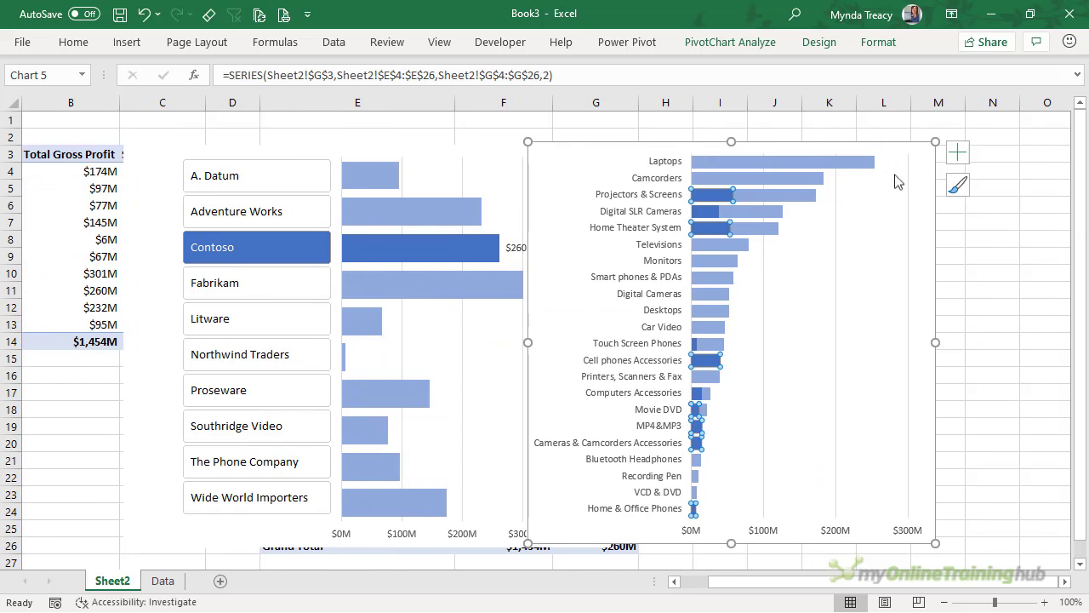
left_click(953, 155)
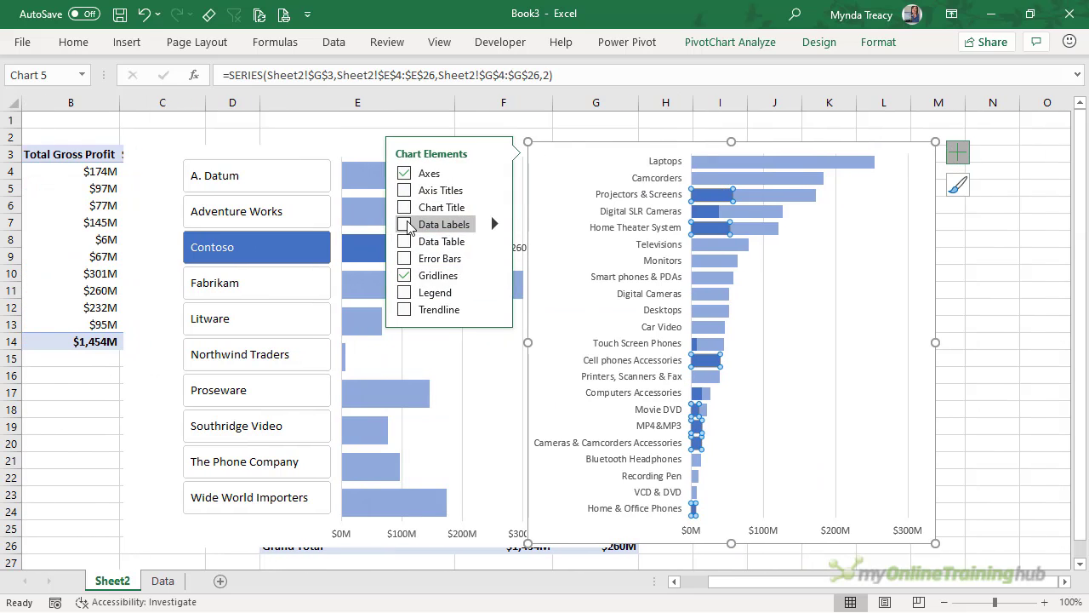
left_click(405, 224)
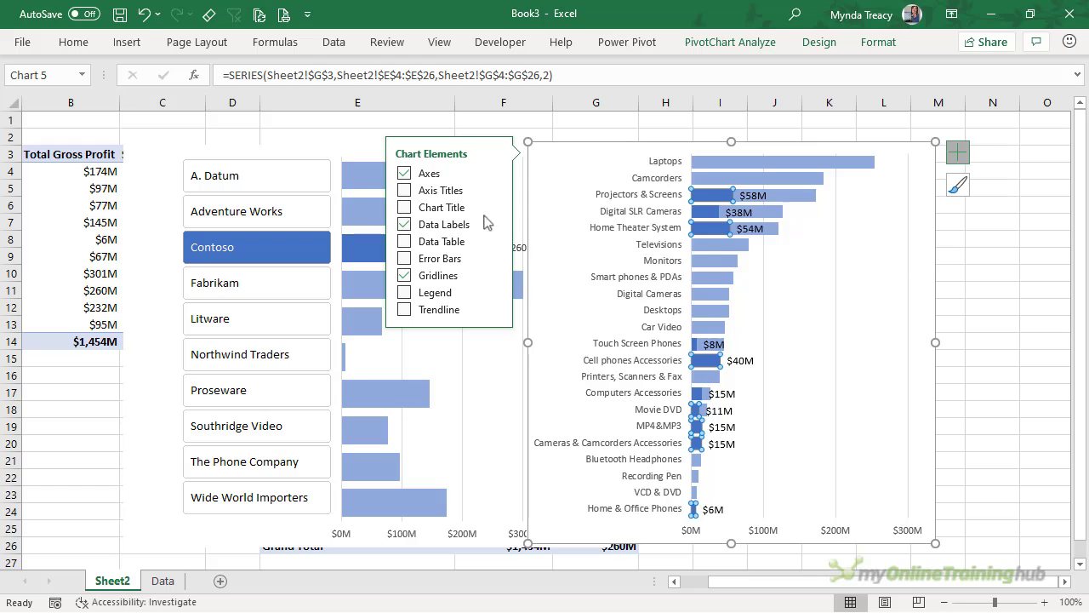
- Change the font colour of the product category chart's data labels to blue
left_click(748, 196)
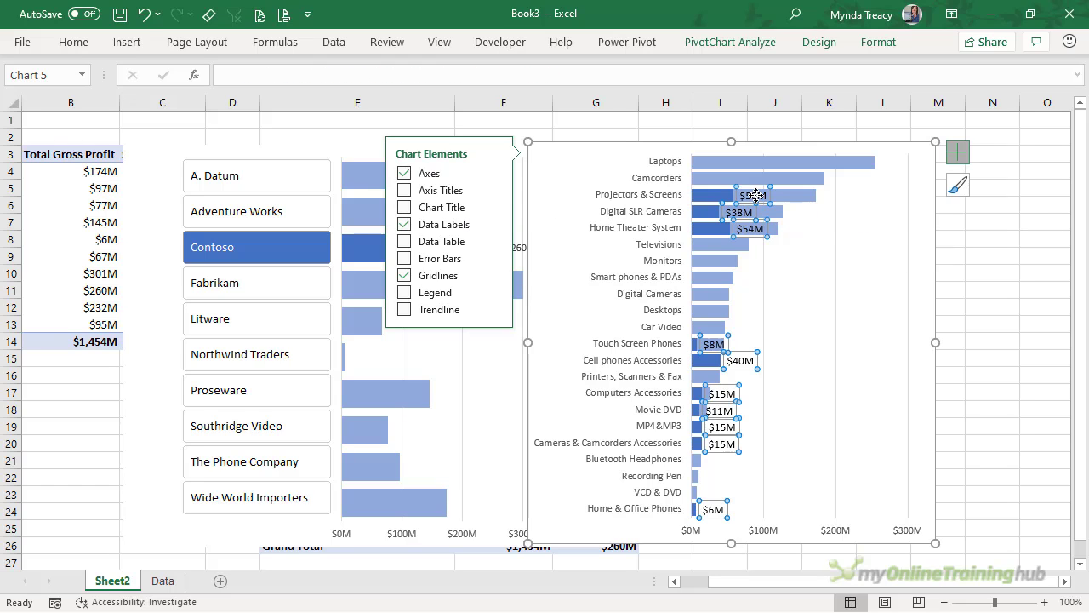
left_click(79, 43)
left_click(246, 102)
left_click(414, 7)
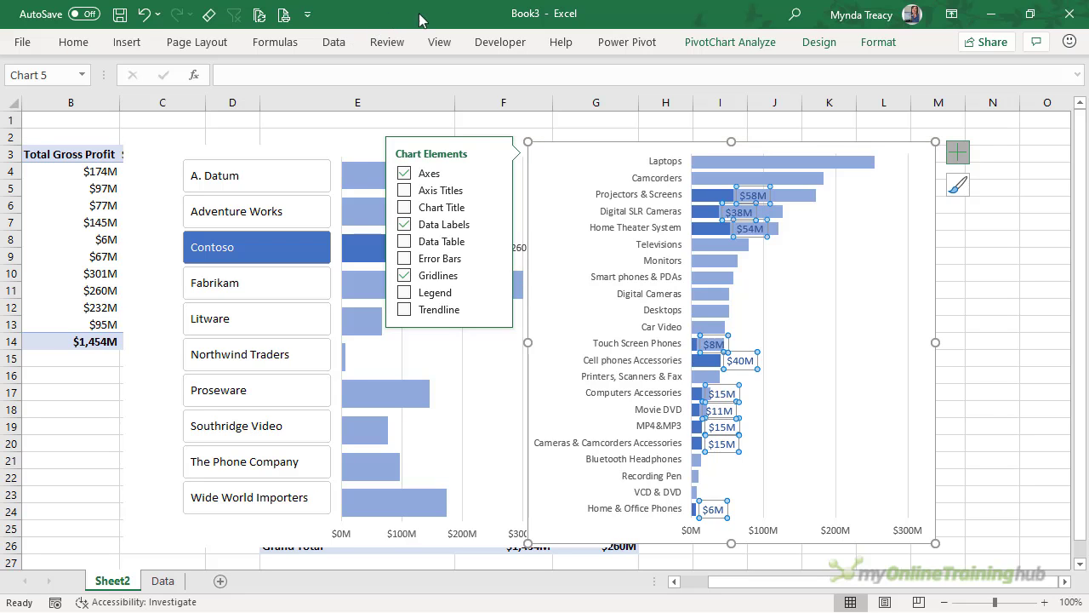
- Change the font colour of the brand chart's data label to blue
left_click(515, 247)
left_click(76, 42)
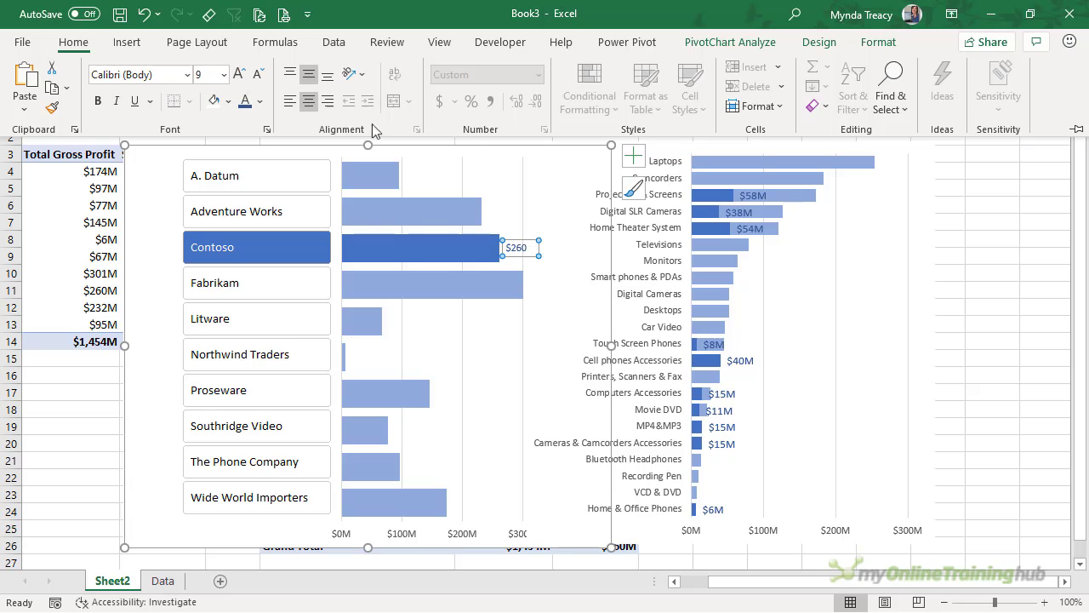
left_click(469, 150)
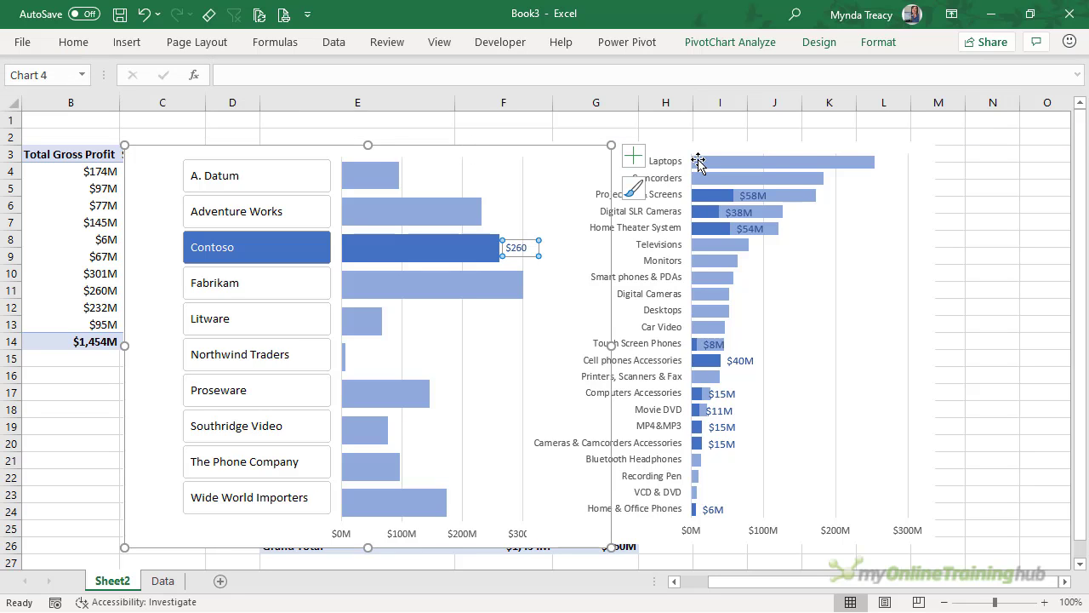
- Set the product category chart's area to No Fill and deselect the chart
left_click(671, 151)
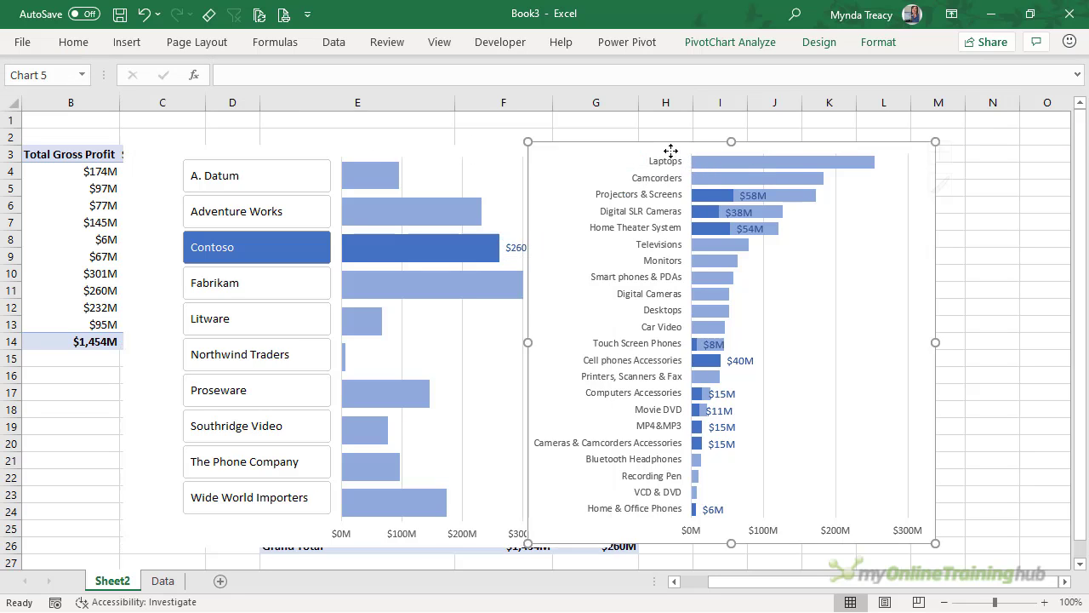
left_click(887, 48)
left_click(495, 73)
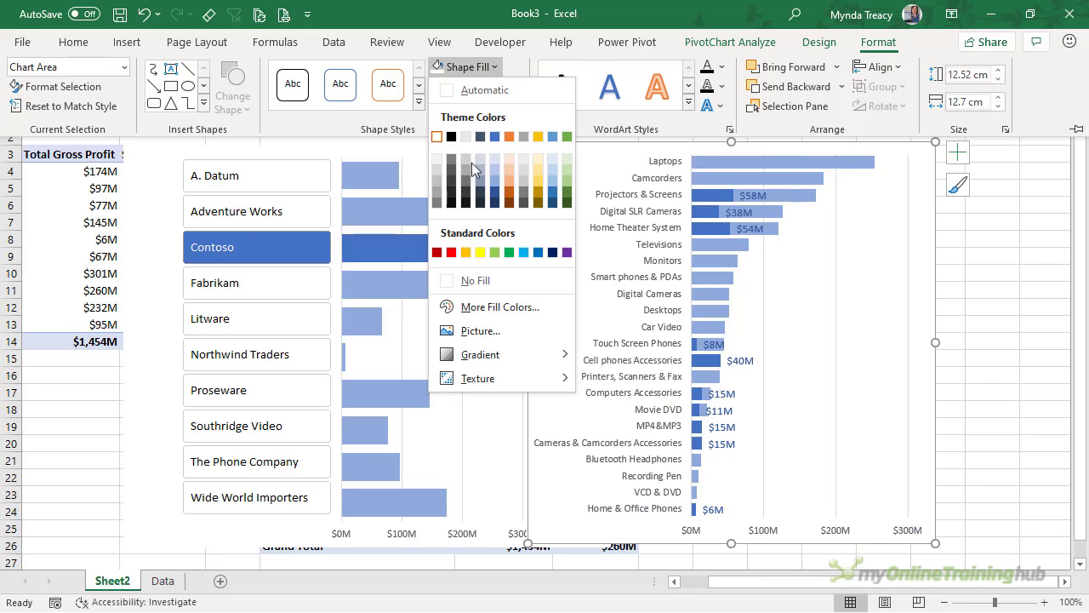
left_click(450, 290)
left_click(1002, 218)
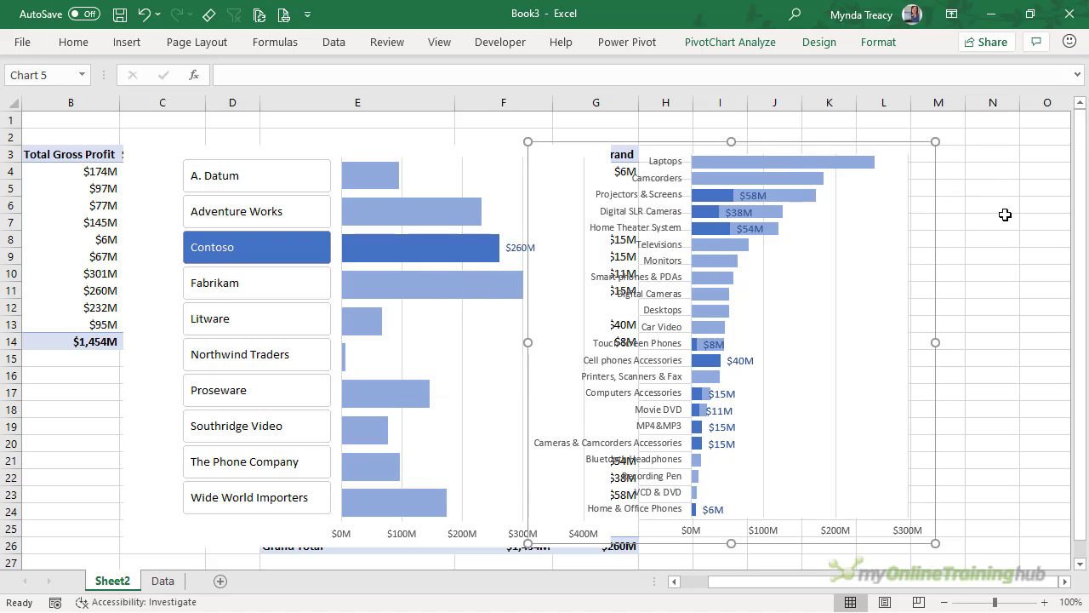
- Turn off the worksheet gridlines on Sheet2
left_click(437, 44)
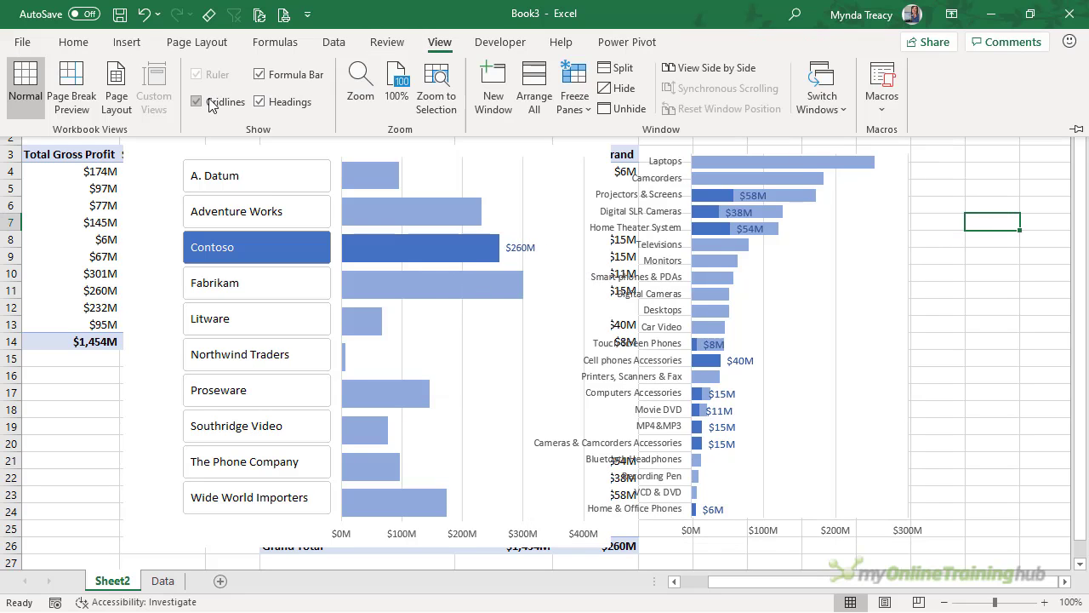
left_click(954, 277)
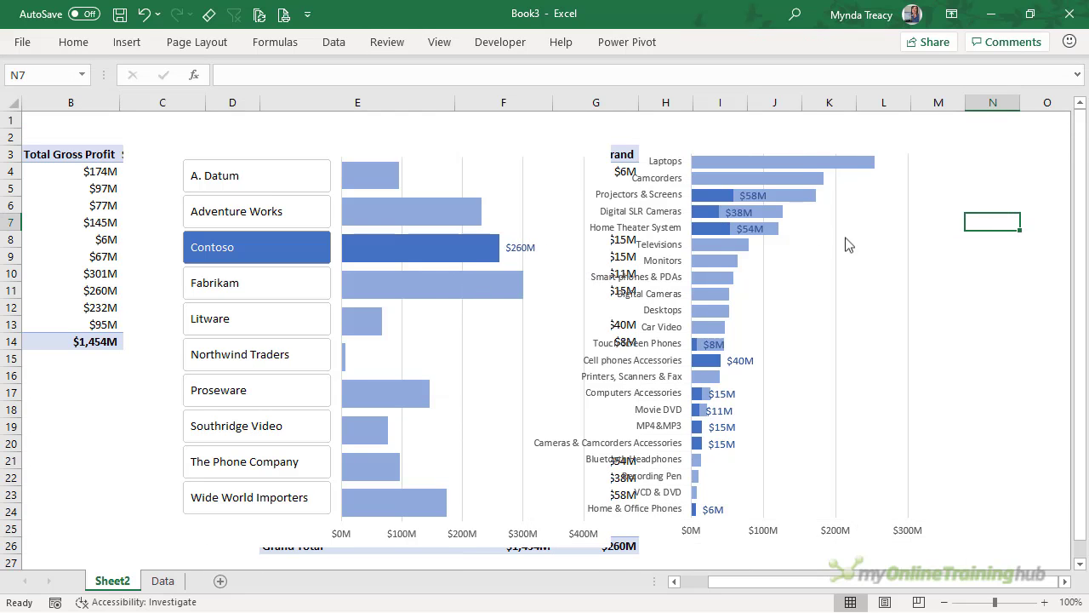
- Add a new worksheet and paste both pivot charts and the Brand slicer from Sheet2 onto it
left_click(561, 150)
key("ctrl+a")
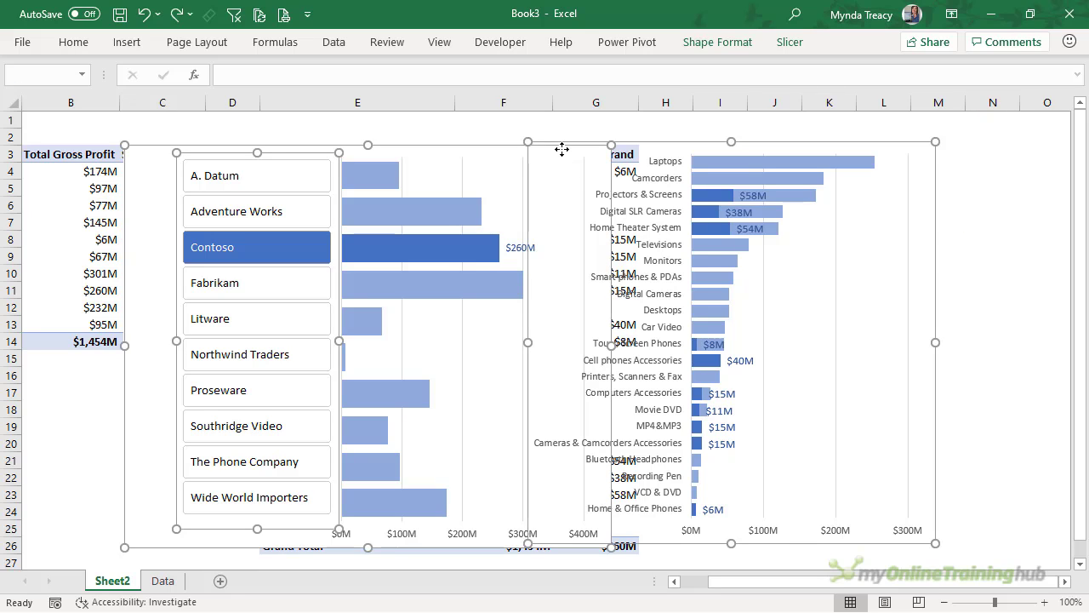
left_click(220, 582)
left_click(114, 582)
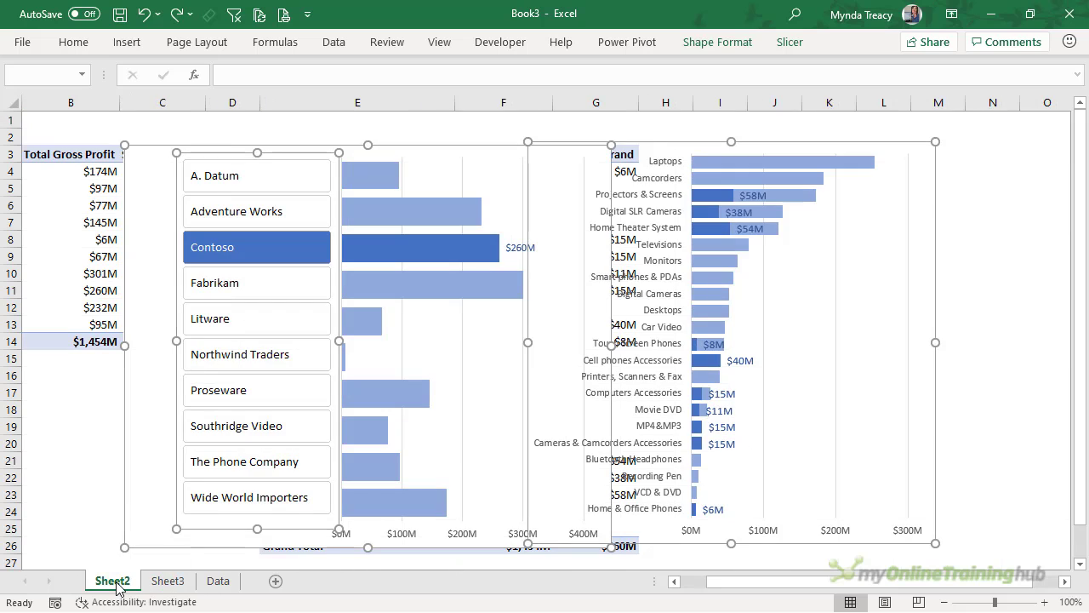
left_click(168, 582)
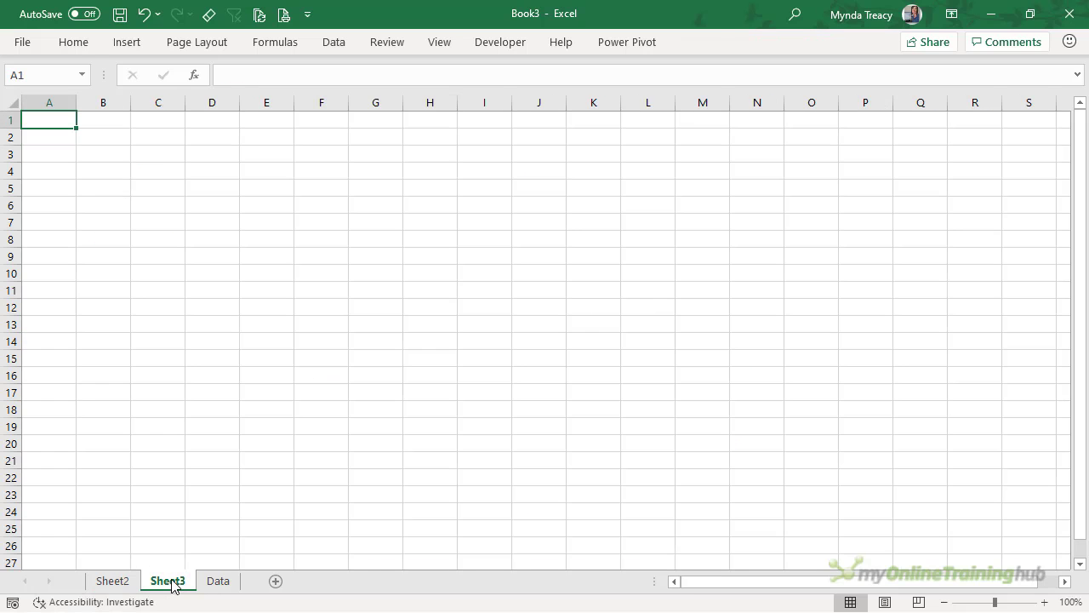
key("ctrl+v")
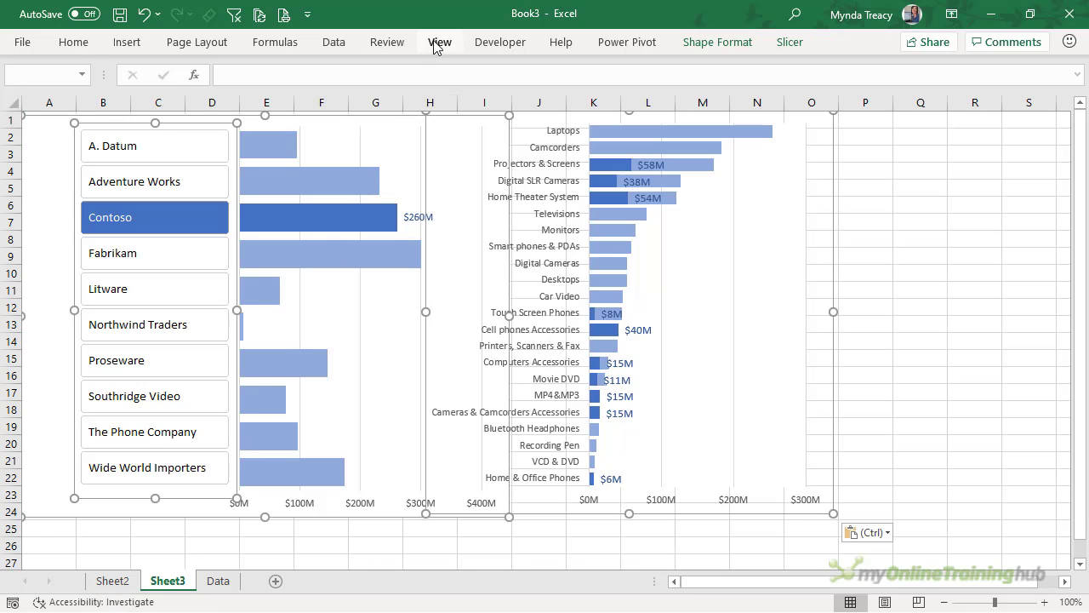
- Hide the worksheet gridlines on Sheet3 and shift the charts and slicer down to leave room for a title
left_click(433, 48)
left_click(228, 102)
left_click(932, 231)
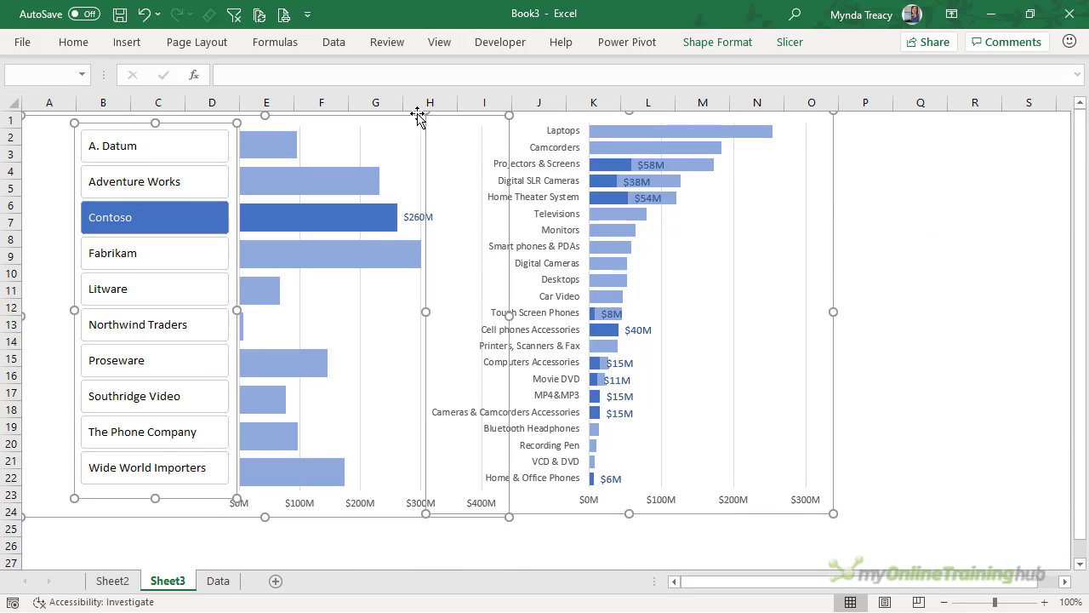
left_click_drag(418, 114, 420, 146)
left_click(911, 277)
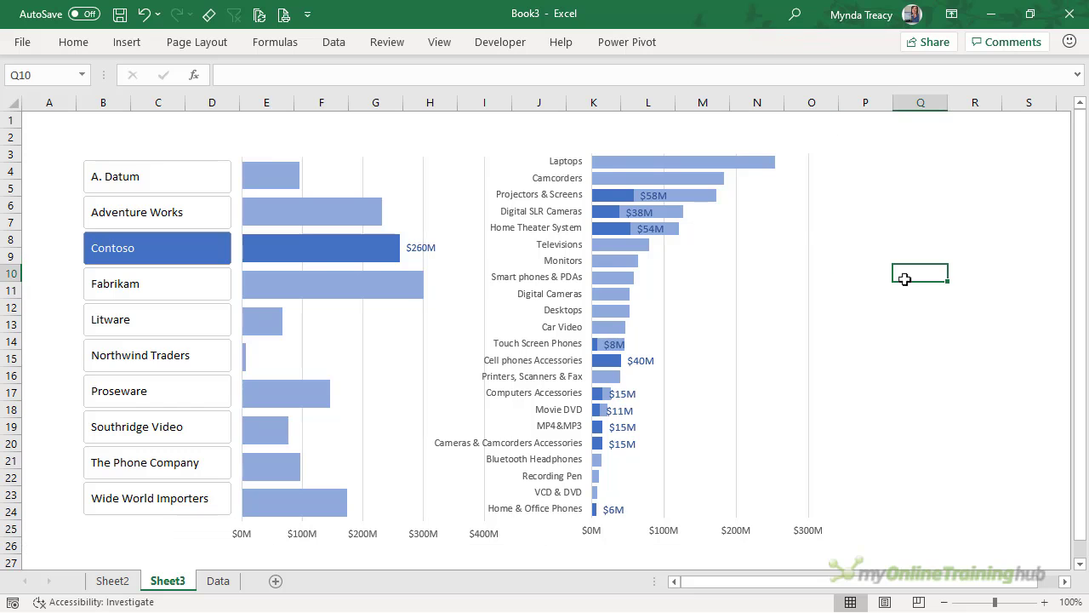
- Narrow the brand chart from its right edge to clear the product category labels, then deselect it
left_click(434, 315)
left_click(411, 319)
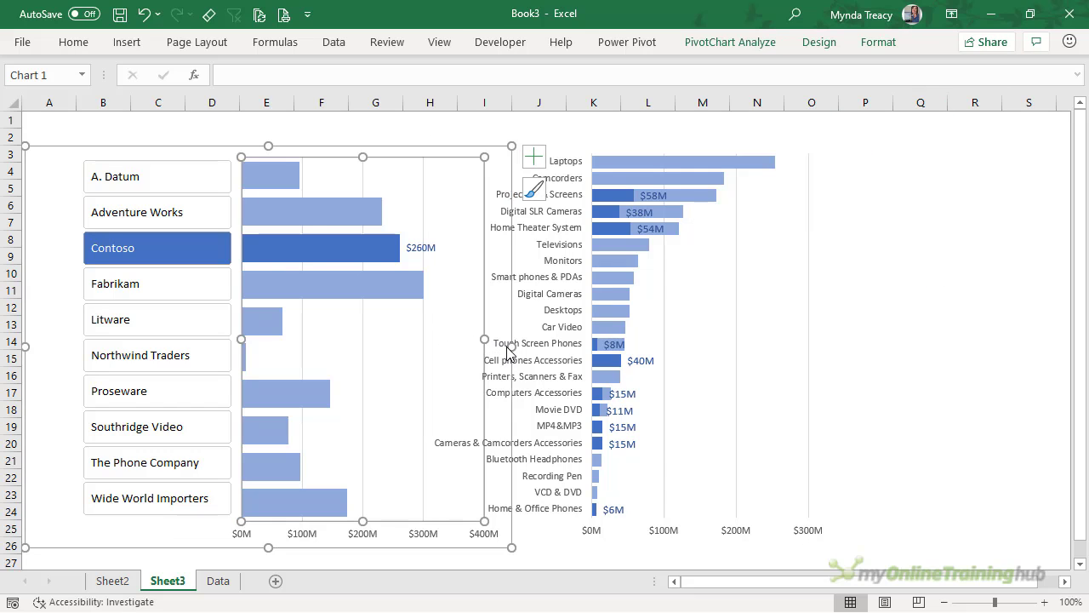
left_click_drag(511, 347, 473, 346)
left_click(928, 312)
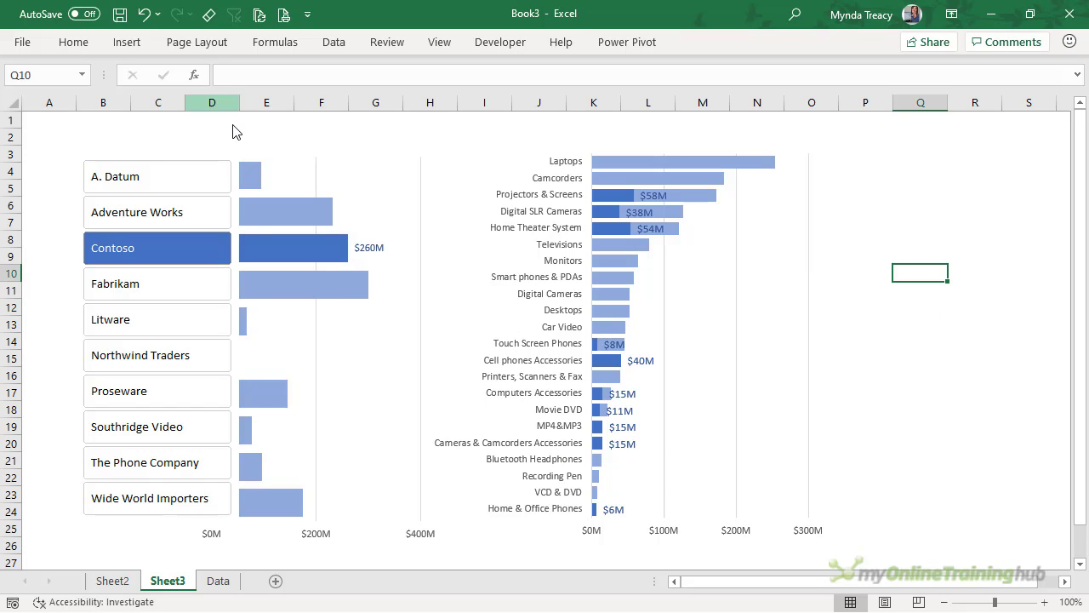
left_click(282, 153)
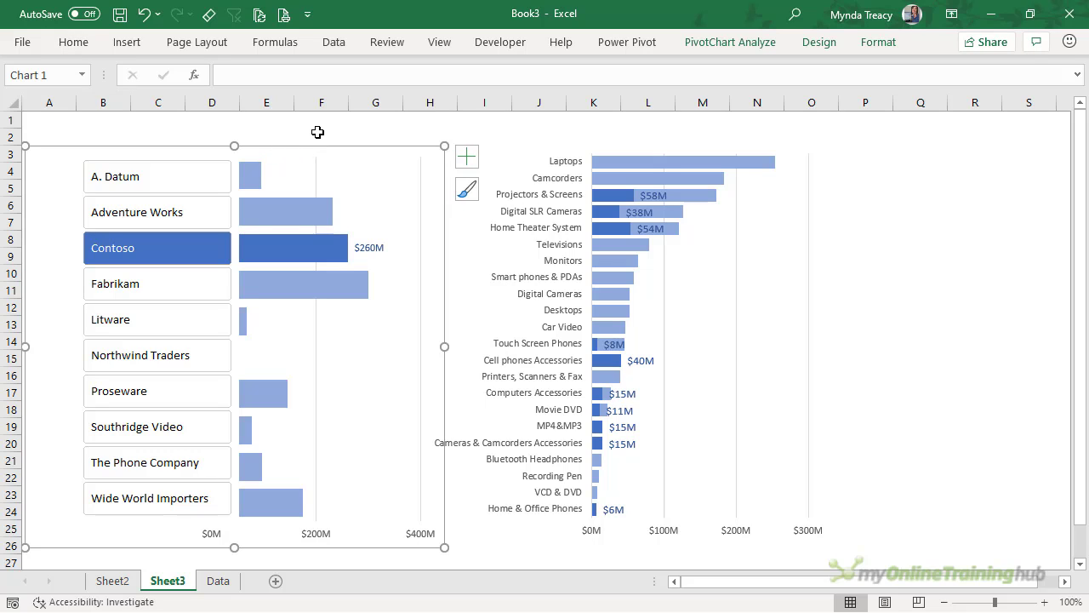
left_click(318, 134)
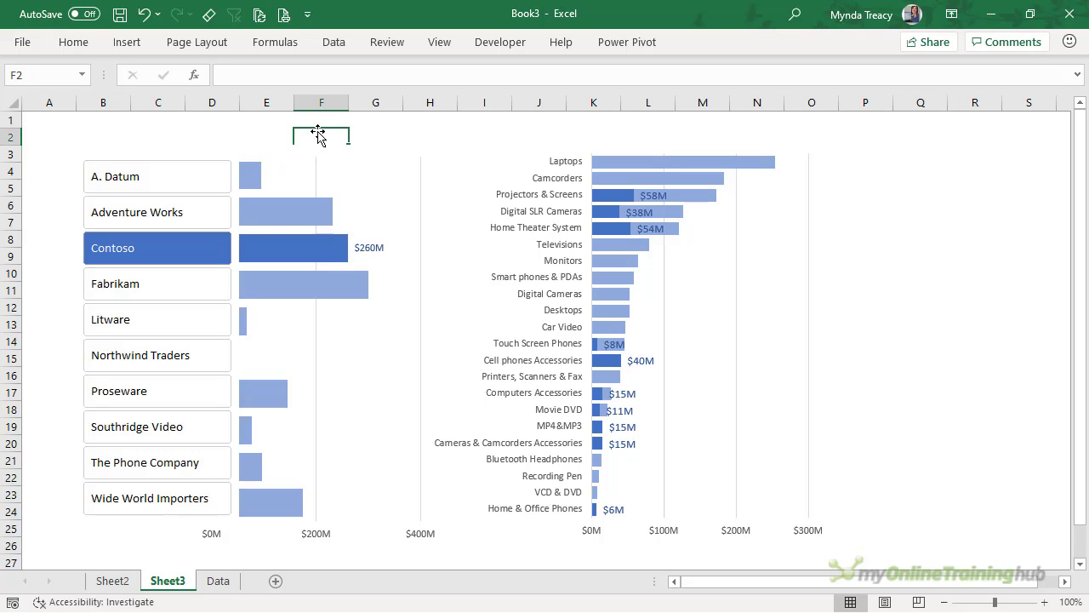
- Draw a rectangle about 20.35 by 0.95 cm above the charts containing the title "Total Gross Profit by Brand and Product Category"
left_click(127, 41)
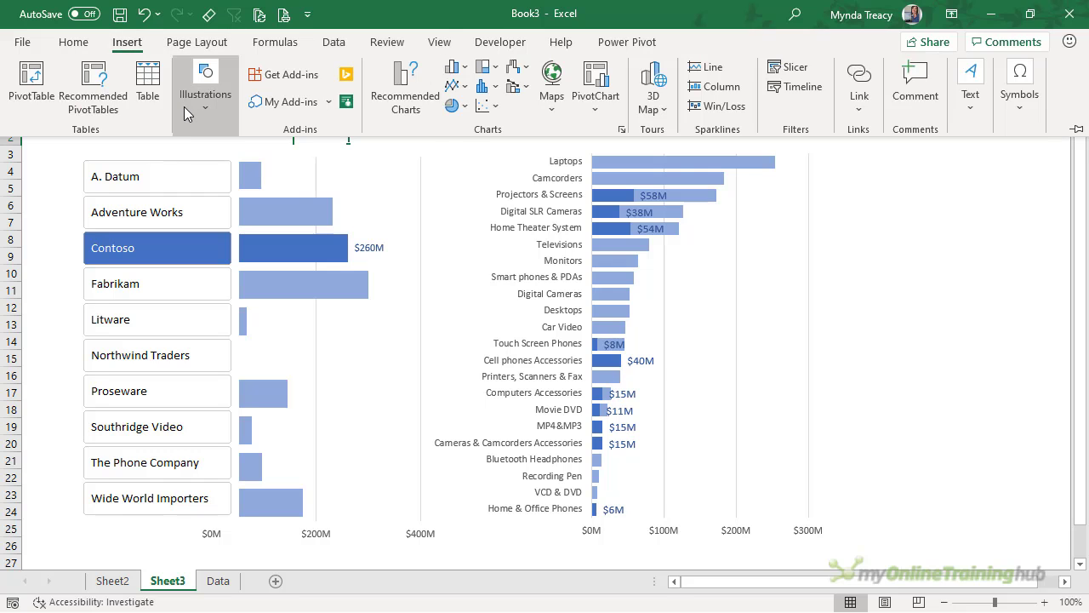
left_click(184, 106)
left_click(276, 163)
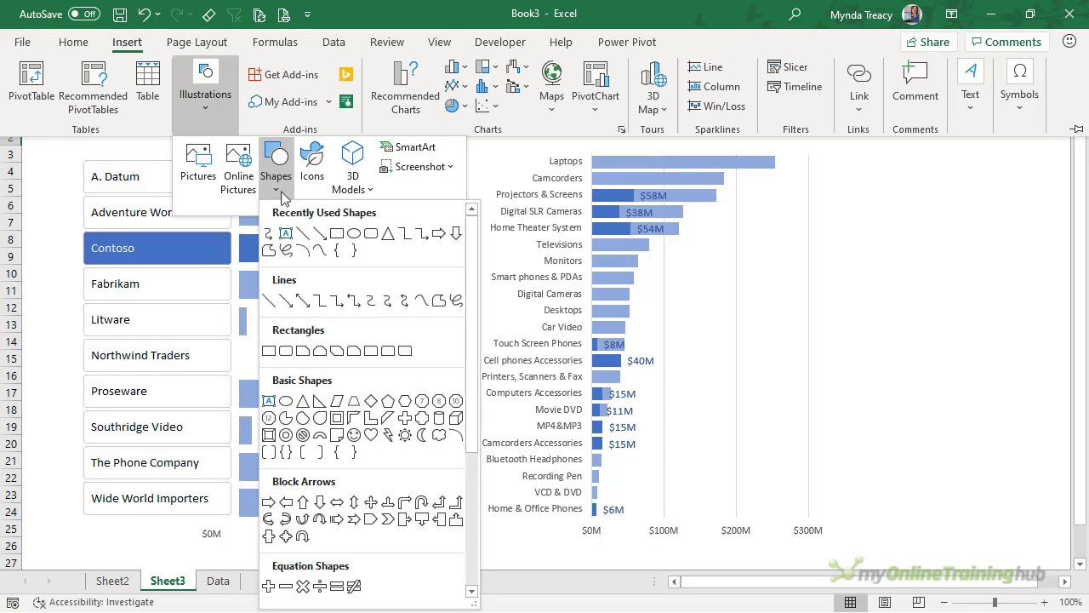
left_click(337, 234)
left_click_drag(82, 118, 736, 148)
type("Total Gross Profit by Brand and Product Category")
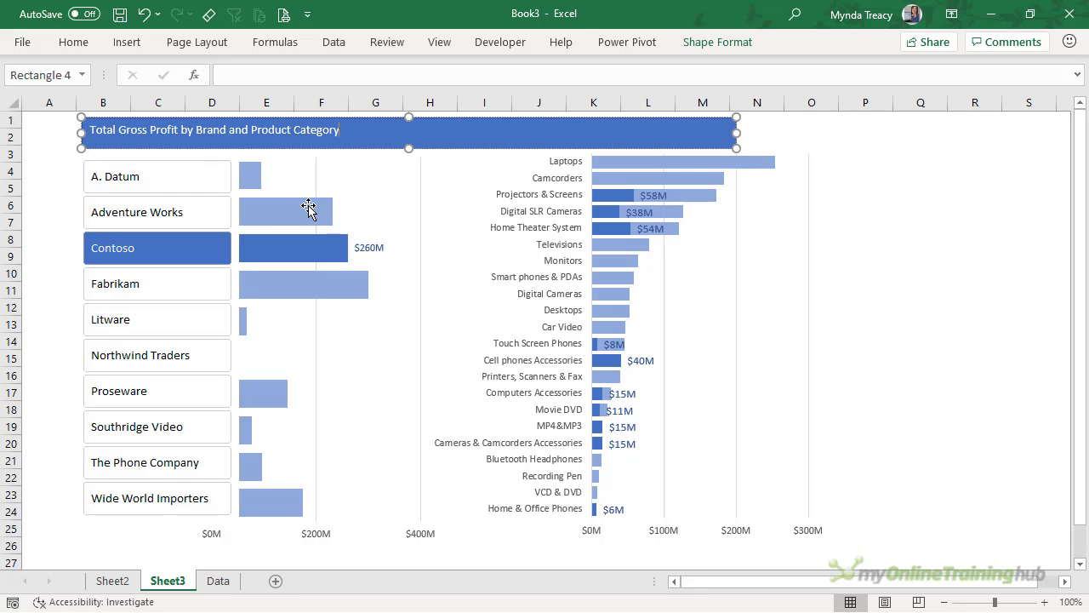
- Enlarge the title text to size 14 and centre it vertically in its rectangle
key("ctrl+a")
double_click(73, 42)
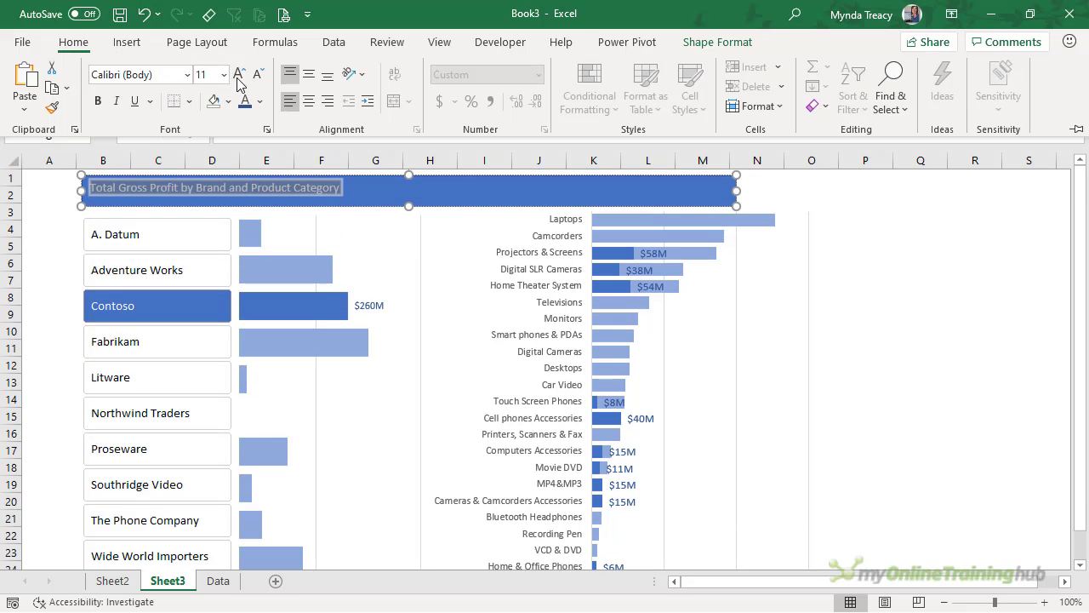
left_click(239, 74)
left_click(239, 74)
left_click(309, 75)
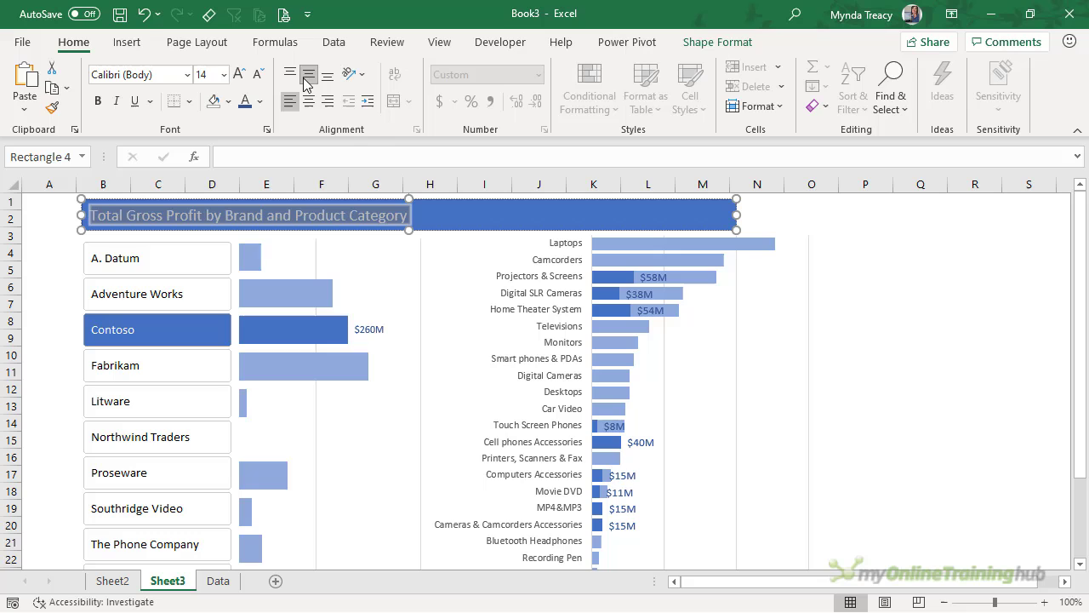
- Remove the title rectangle's blue fill and its outline
left_click(438, 207)
left_click(696, 43)
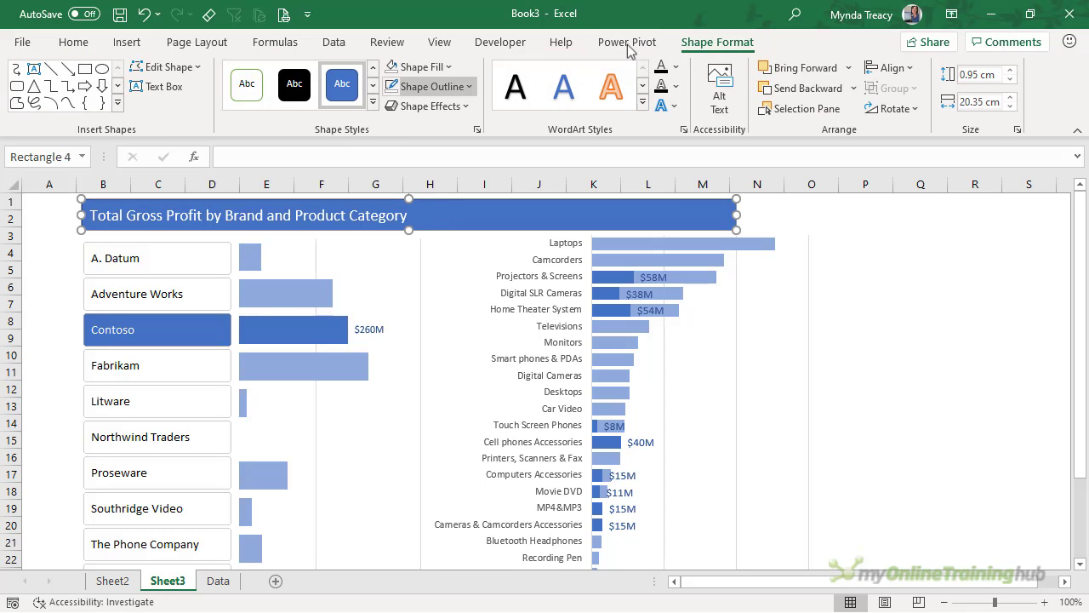
key("ctrl+z")
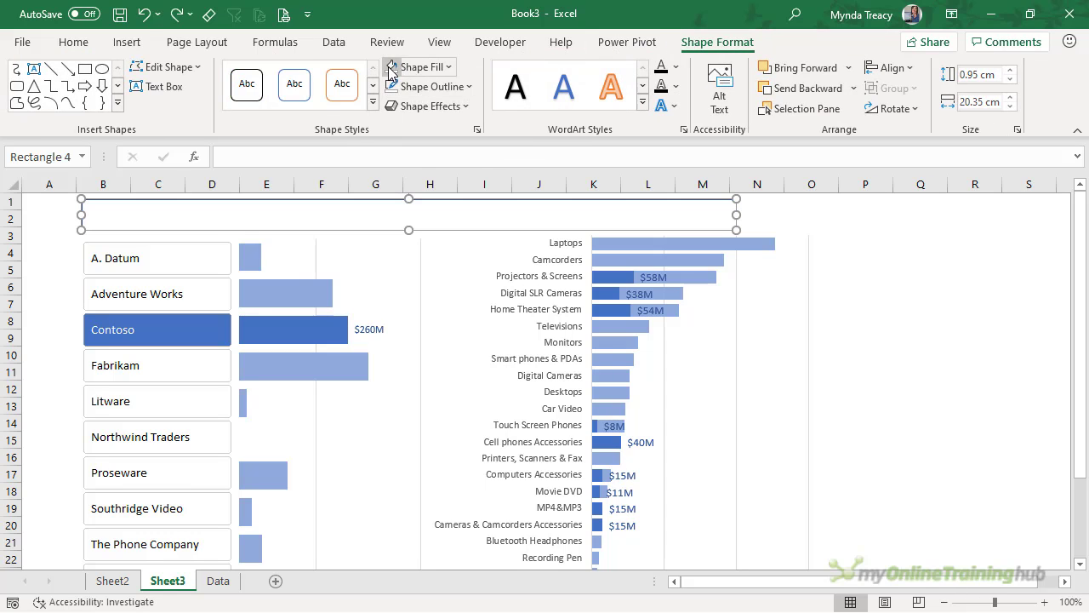
left_click(469, 86)
left_click(401, 297)
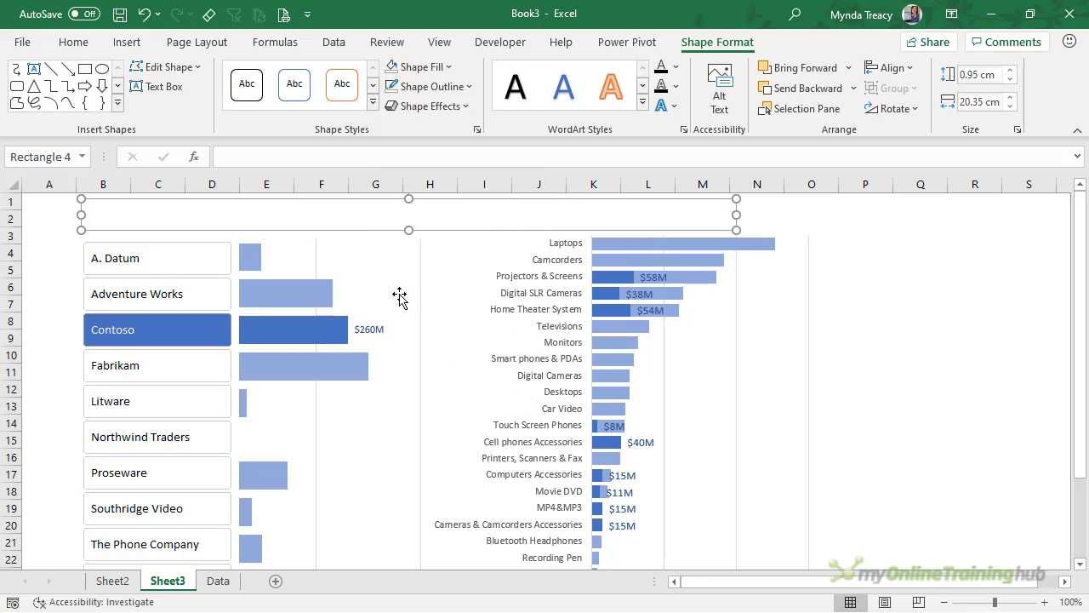
- Change the title text's font colour to blue and deselect the rectangle
left_click(73, 42)
left_click(244, 100)
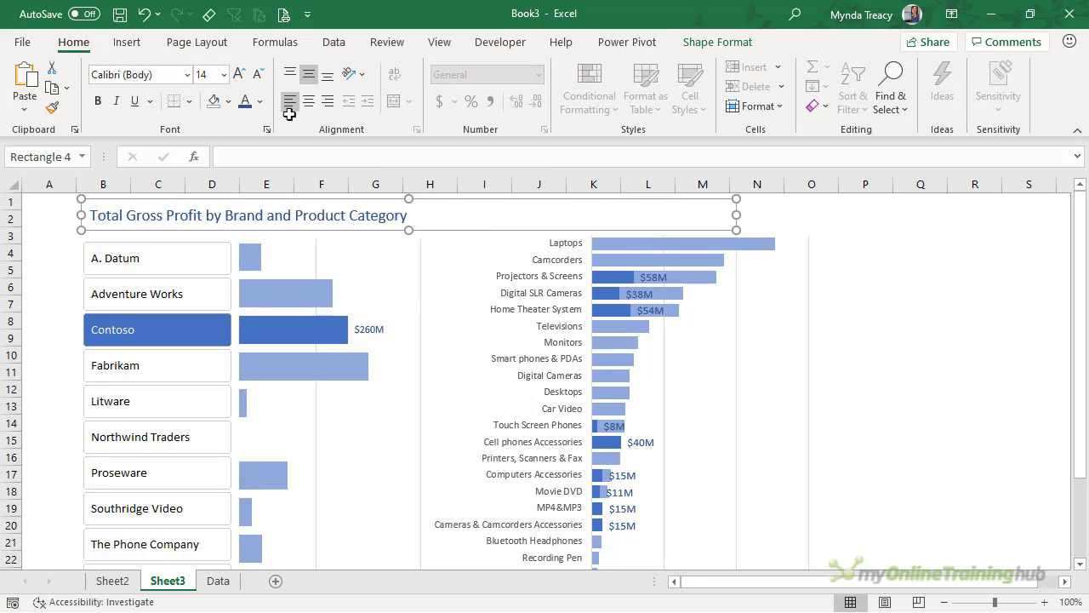
left_click(929, 271)
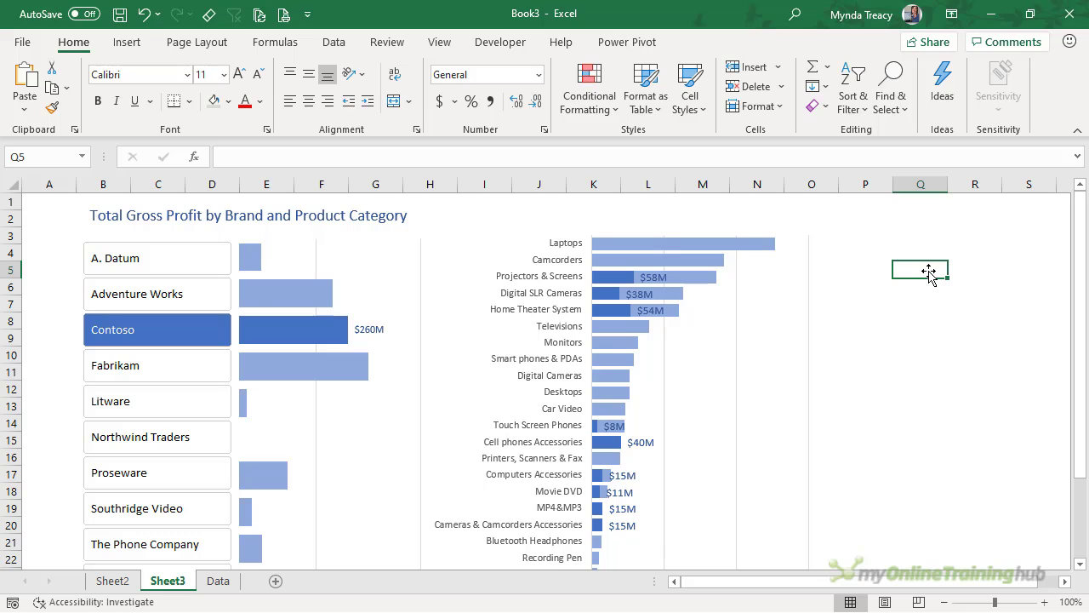
- Add a legend to the product category chart and widen it so both entries sit on one row
left_click(825, 280)
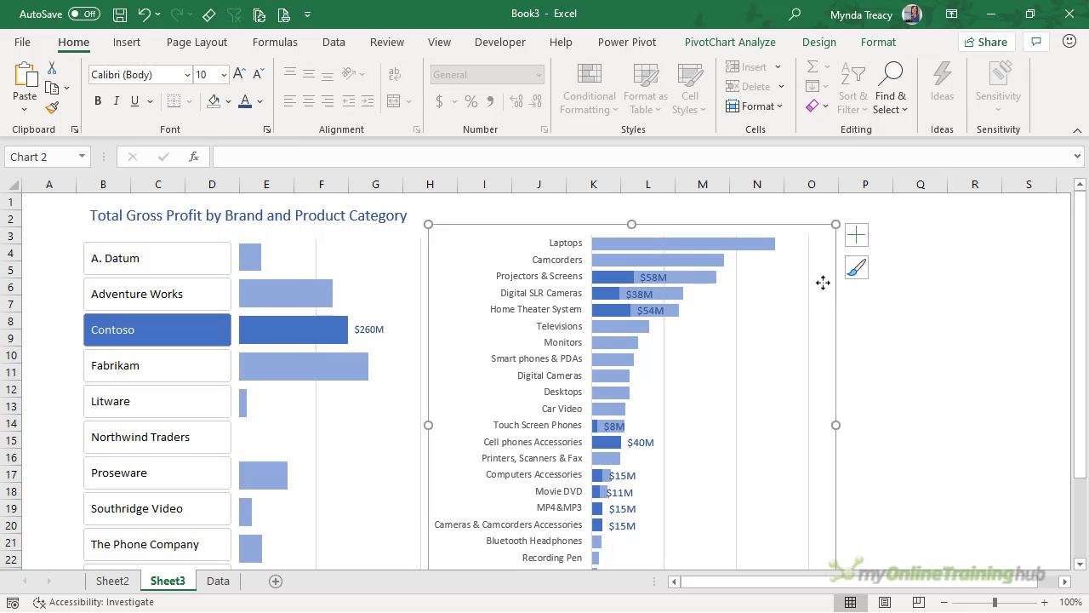
left_click(857, 235)
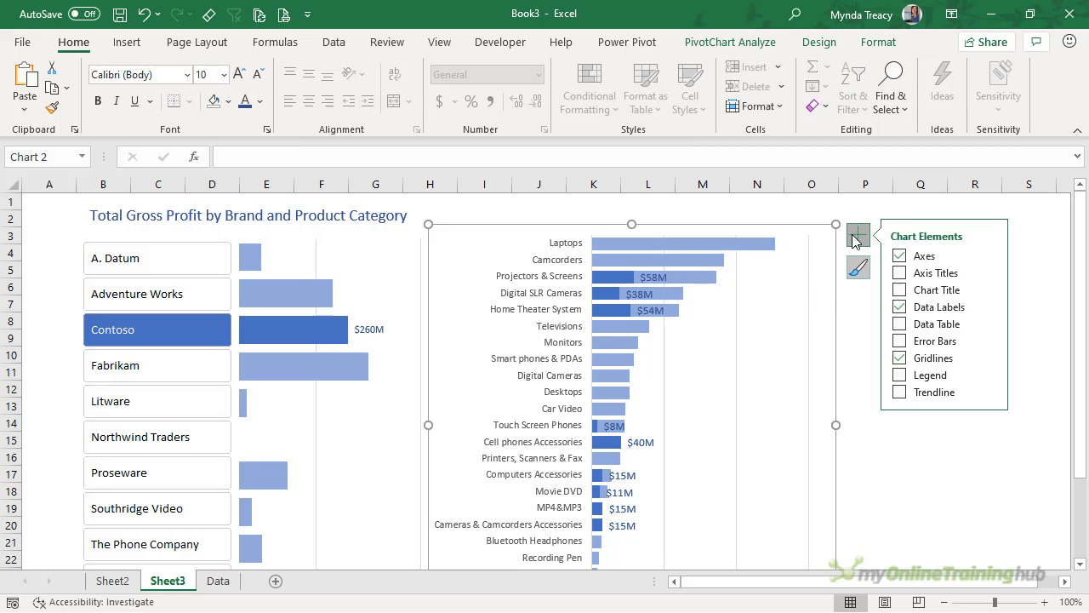
left_click(900, 375)
left_click(732, 421)
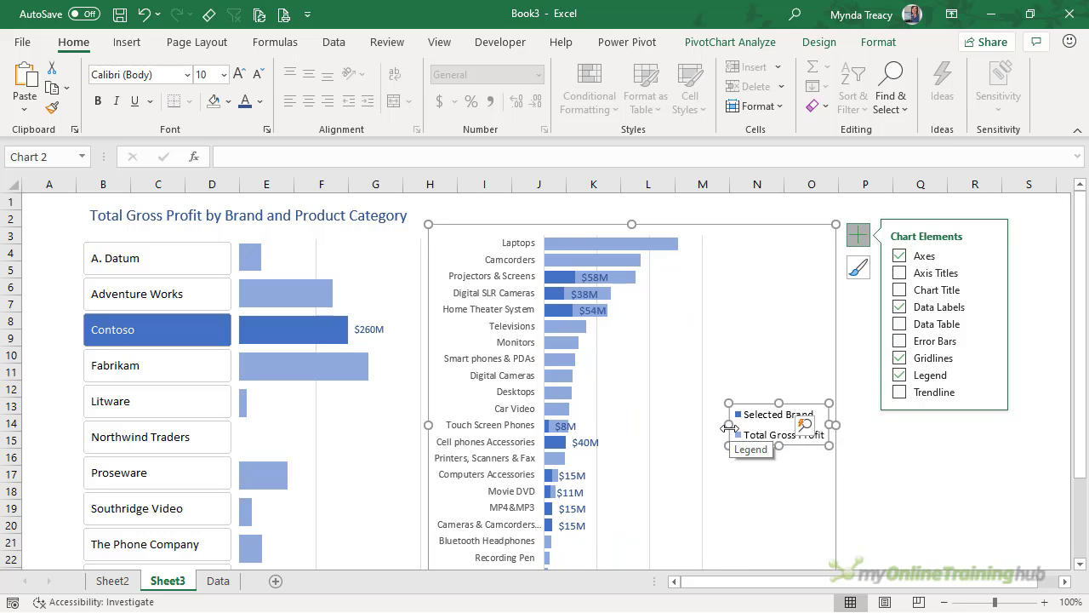
left_click_drag(729, 426, 627, 425)
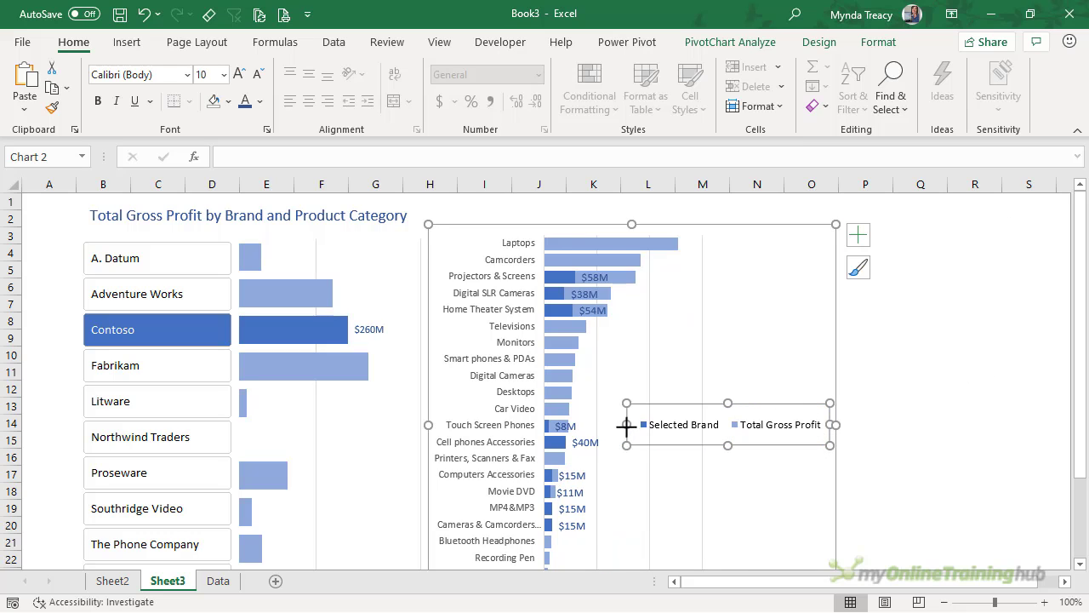
- Remove the vertical gridlines from the product category chart and deselect it
left_click(648, 382)
key("Escape")
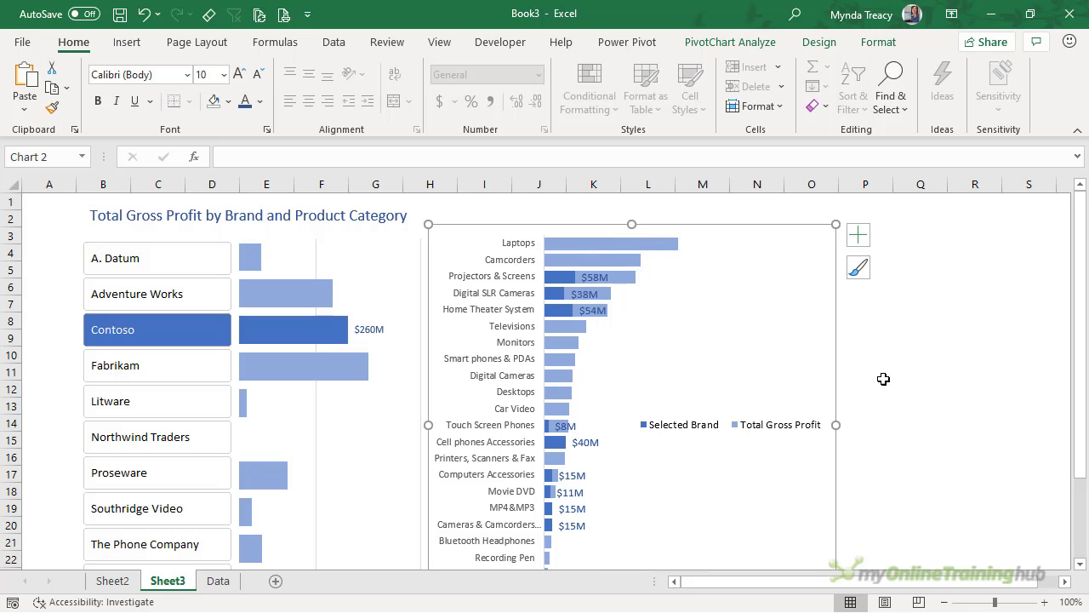
left_click(884, 379)
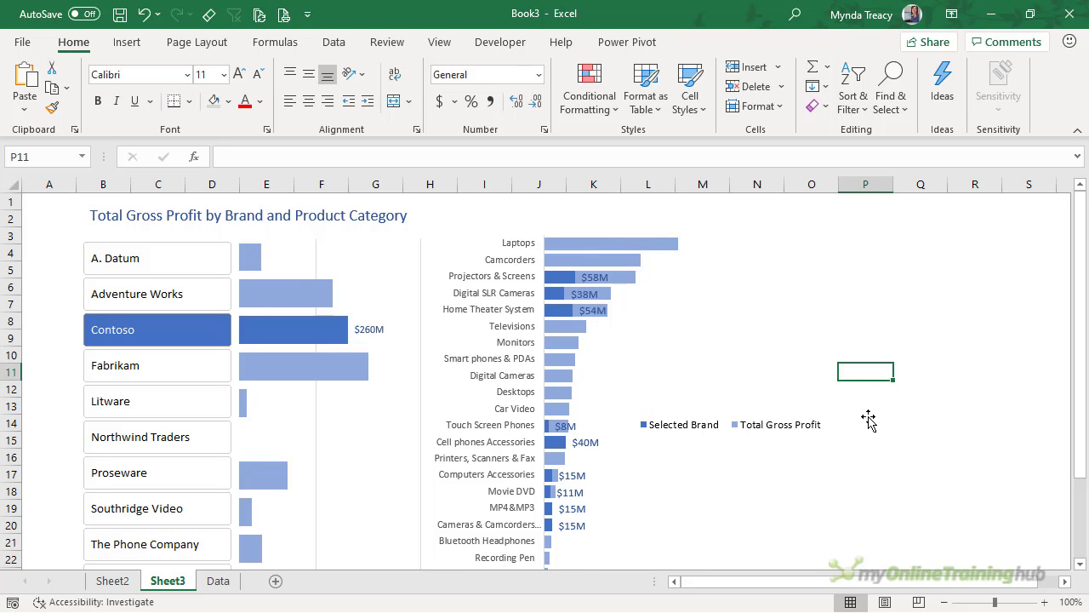
- Remove the product category chart's built-in legend, turn its vertical gridlines back on and deselect the chart
left_click(819, 305)
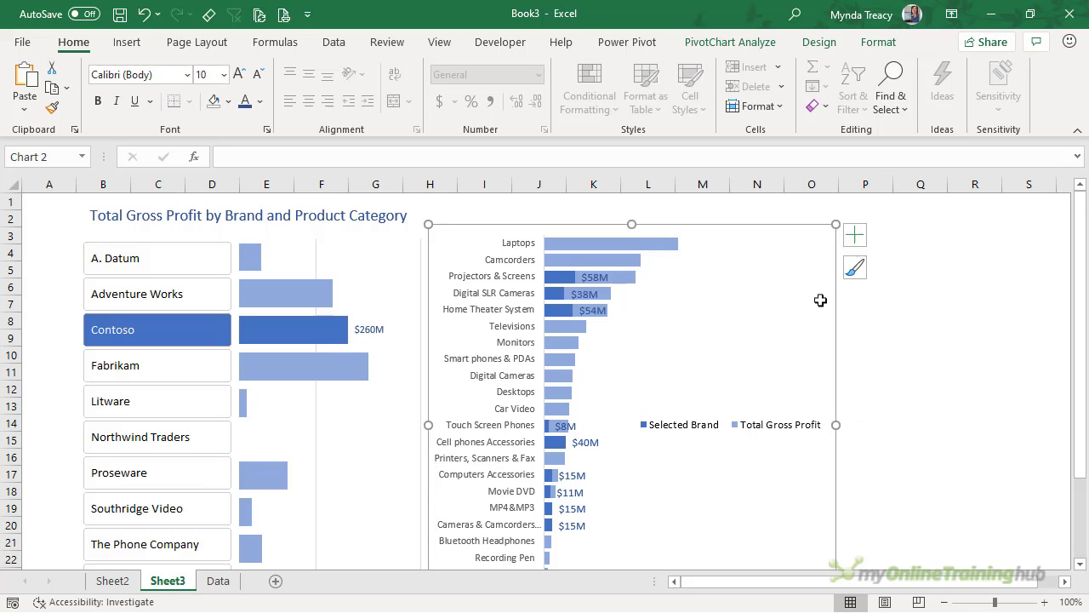
left_click(858, 235)
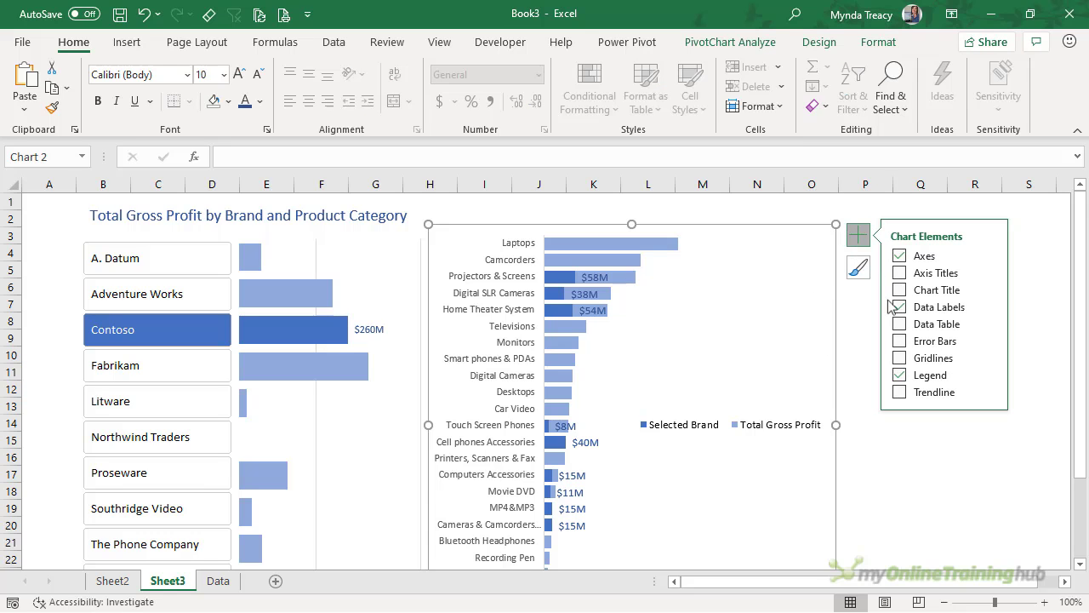
left_click(900, 359)
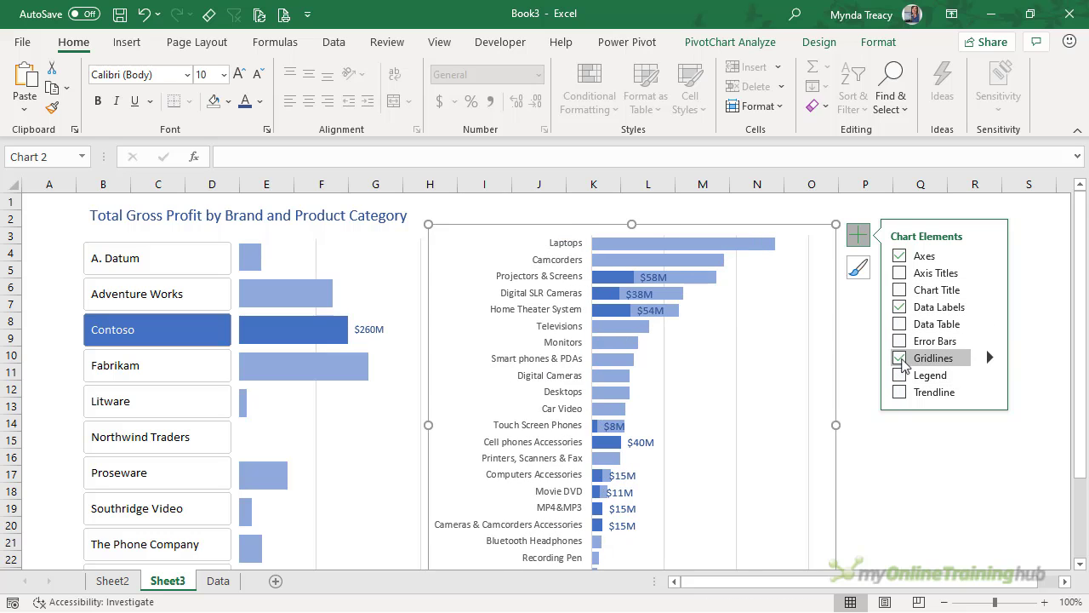
left_click(920, 456)
- Paste the legend picture, position it just above the product category chart's bars, deselect it and collapse the ribbon
left_click(865, 219)
key("ctrl+v")
left_click_drag(885, 223, 683, 218)
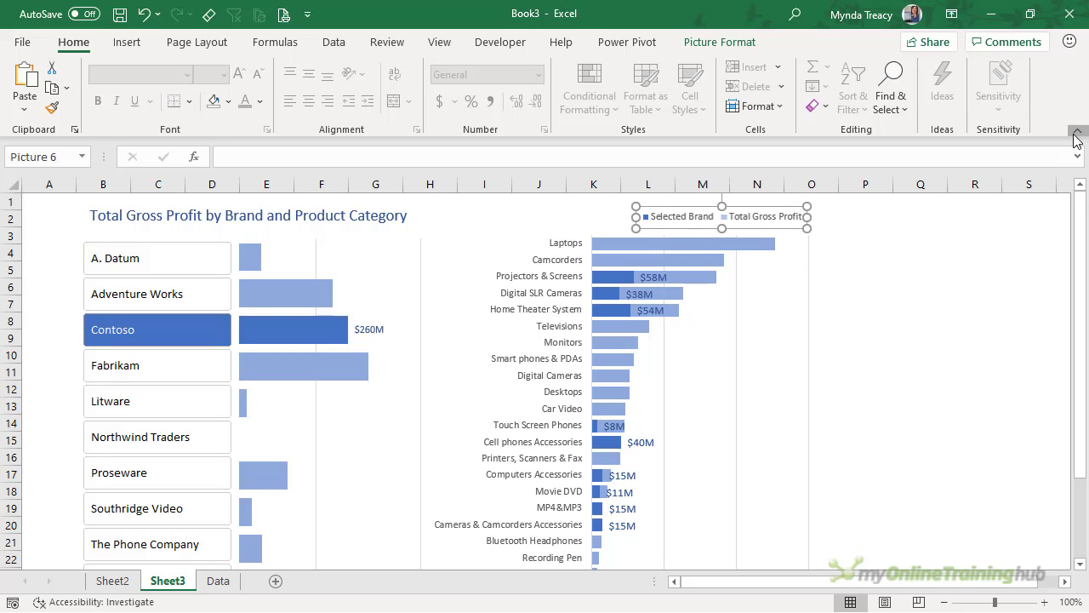
left_click(866, 440)
key("ctrl+F1")
- Test the cross-highlighting on both charts by selecting Adventure Works, Contoso, Fabrikam and Proseware in the Brand slicer one after another
left_click(186, 215)
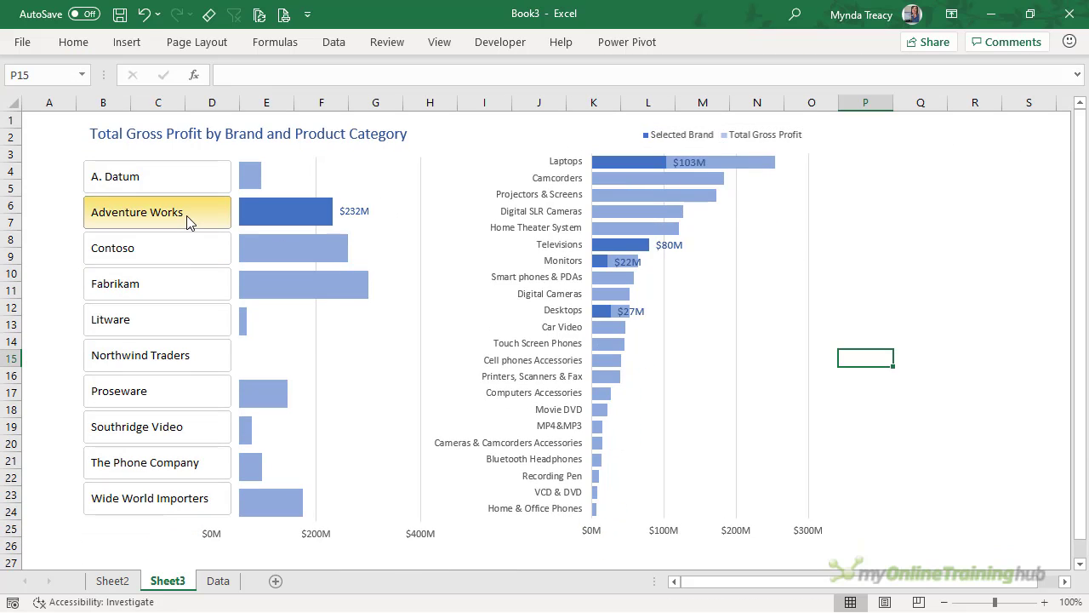
left_click(188, 248)
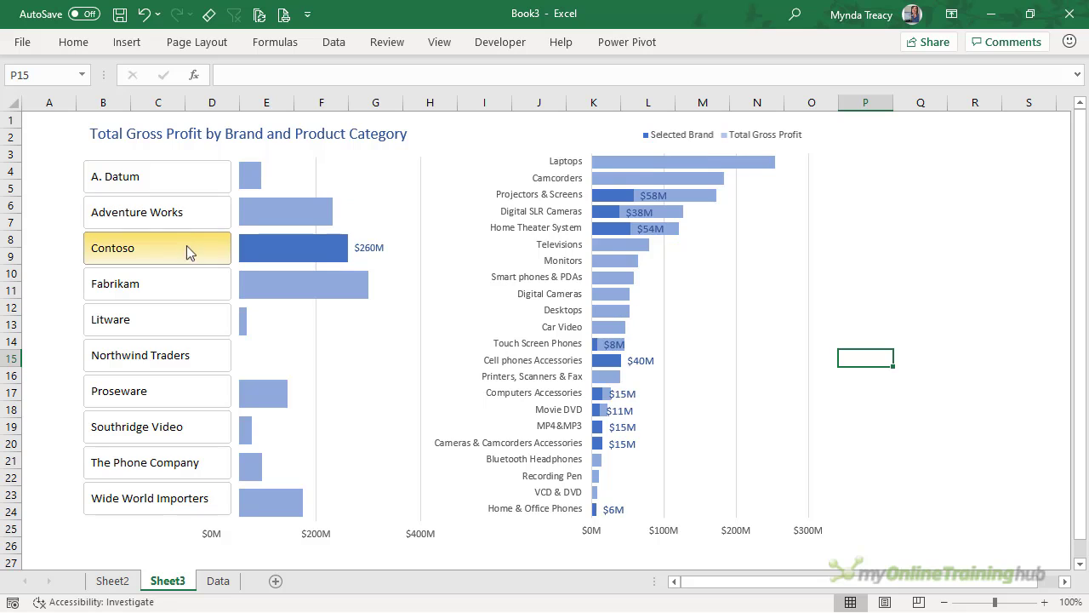
left_click(186, 285)
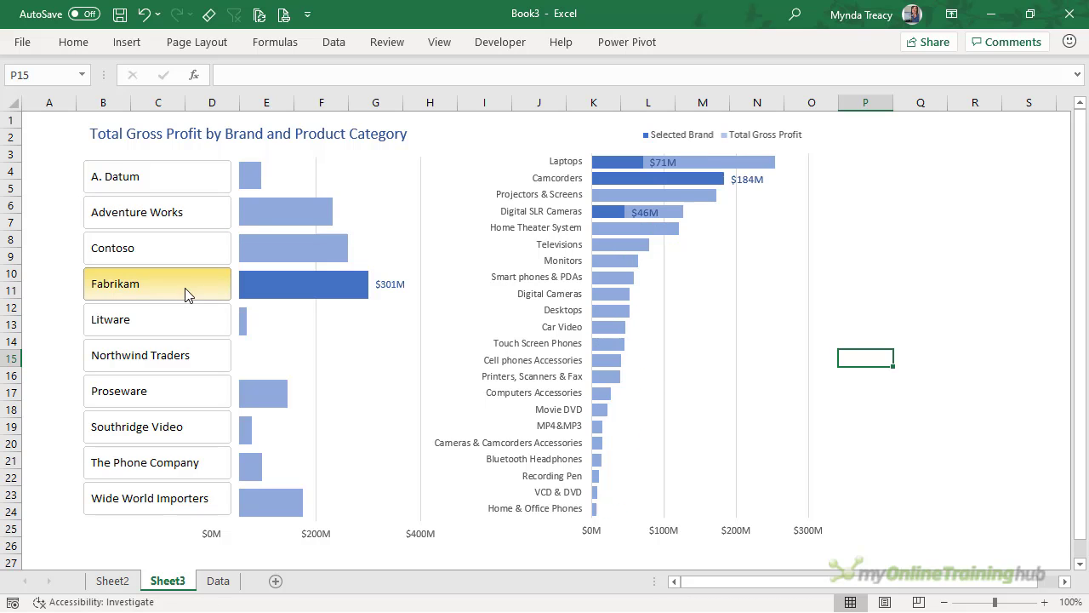
left_click(184, 389)
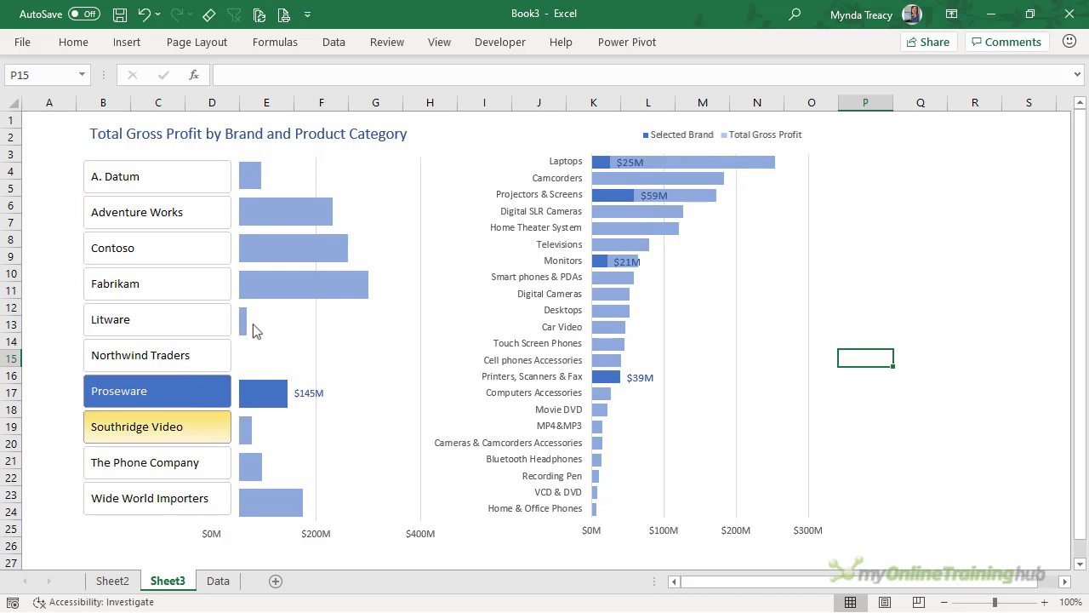
left_click(204, 212)
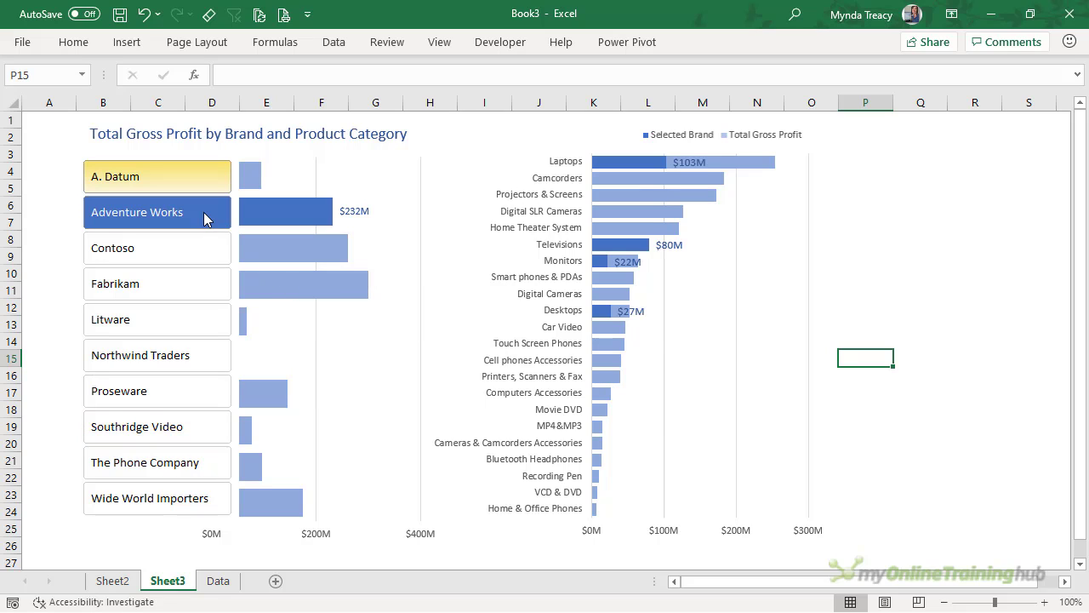
left_click(181, 242)
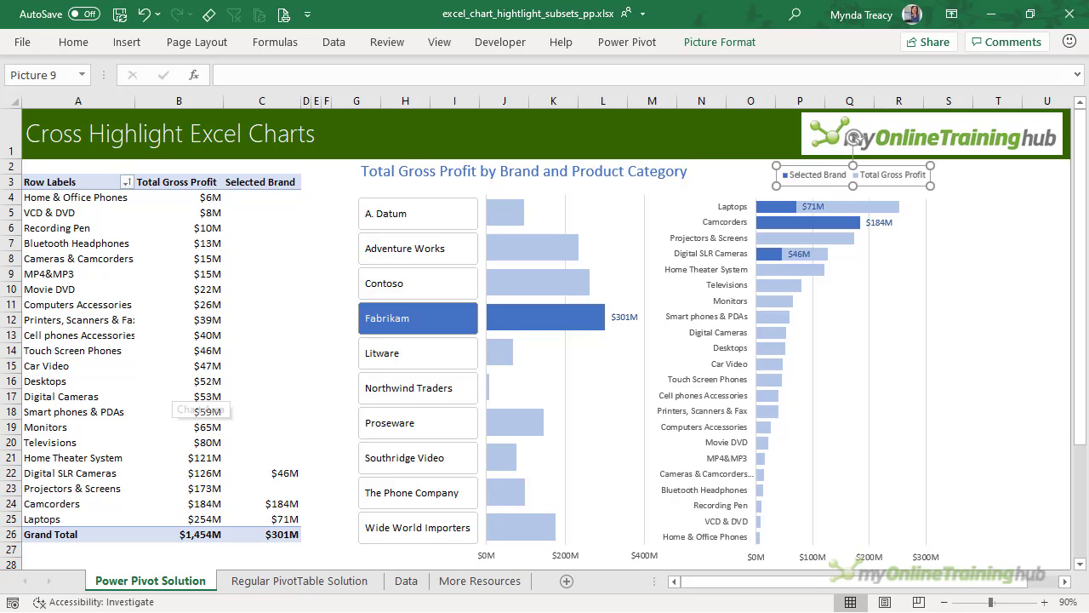
- In excel_chart_hightlight_subsets_pp.xlsx, open the Regular PivotTable Solution sheet and examine the Selected Brand formulas in C4 and G5
left_click(296, 586)
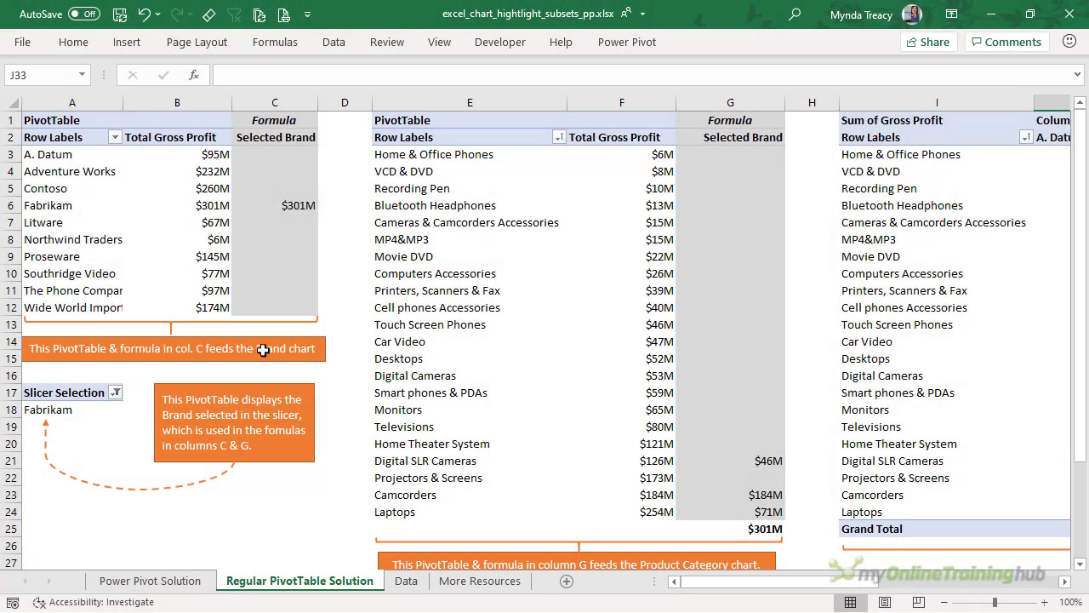
left_click(286, 173)
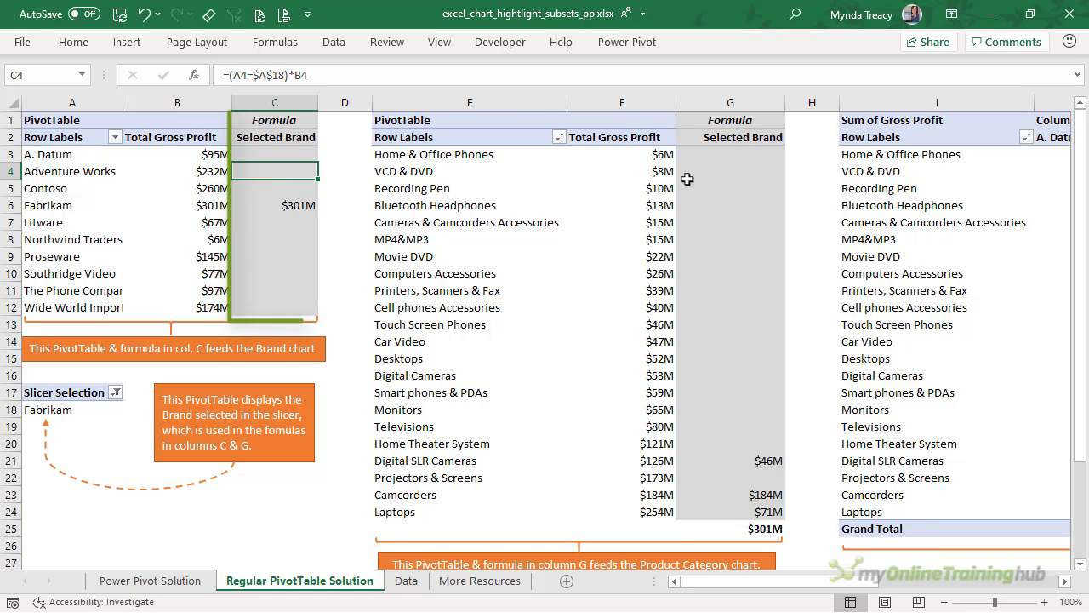
left_click(736, 185)
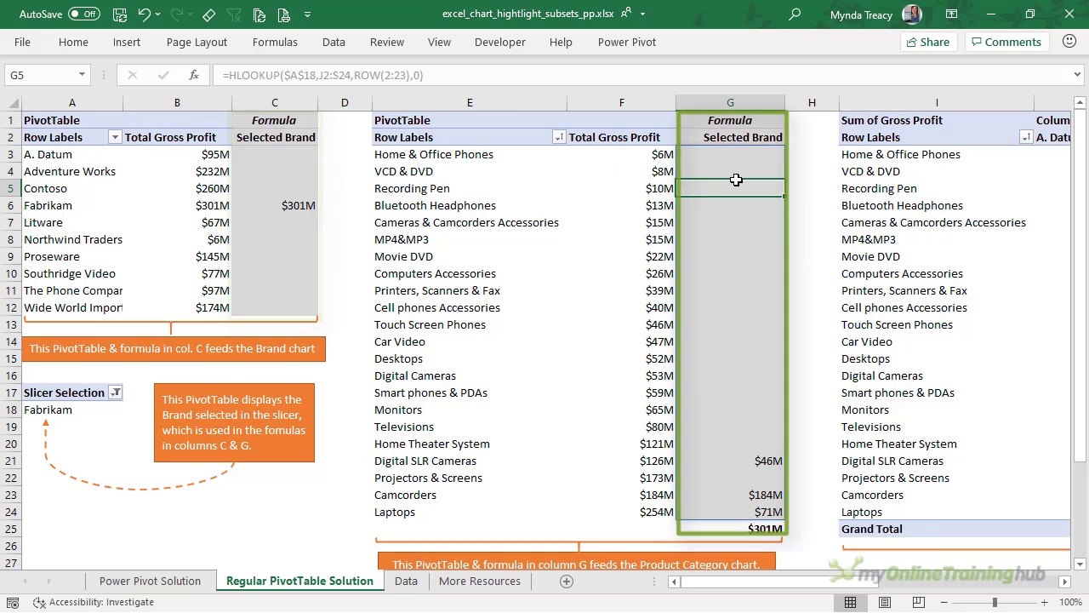
- Test the charts below the regular PivotTables by selecting Adventure Works, Contoso, Fabrikam and Proseware in the slicer, and select the chart group
scroll(748, 434, "down", 4)
scroll(748, 434, "down", 7)
scroll(749, 435, "down", 1)
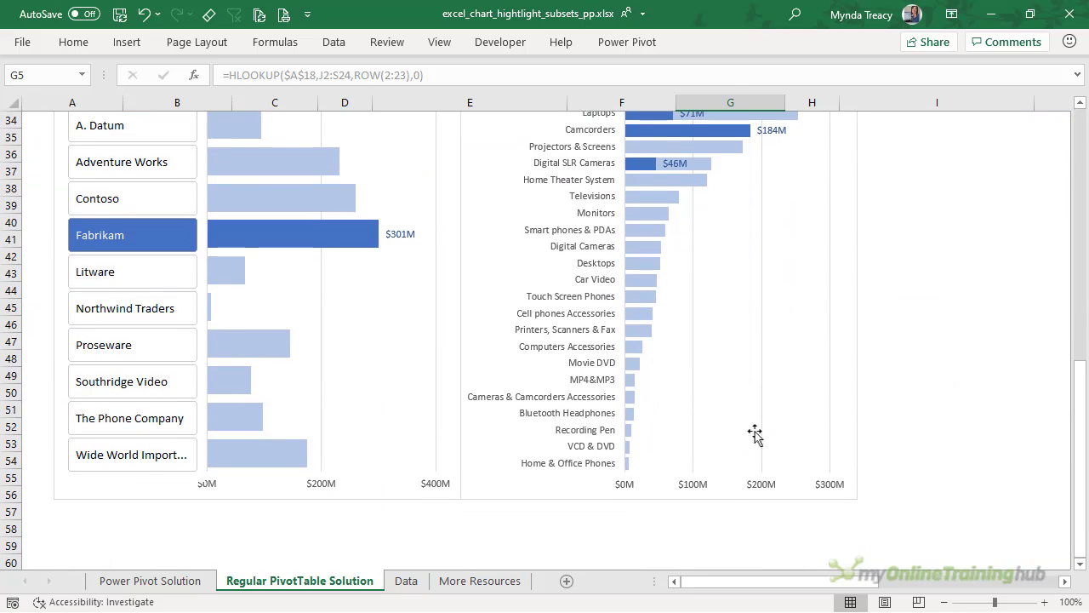
left_click(1029, 266)
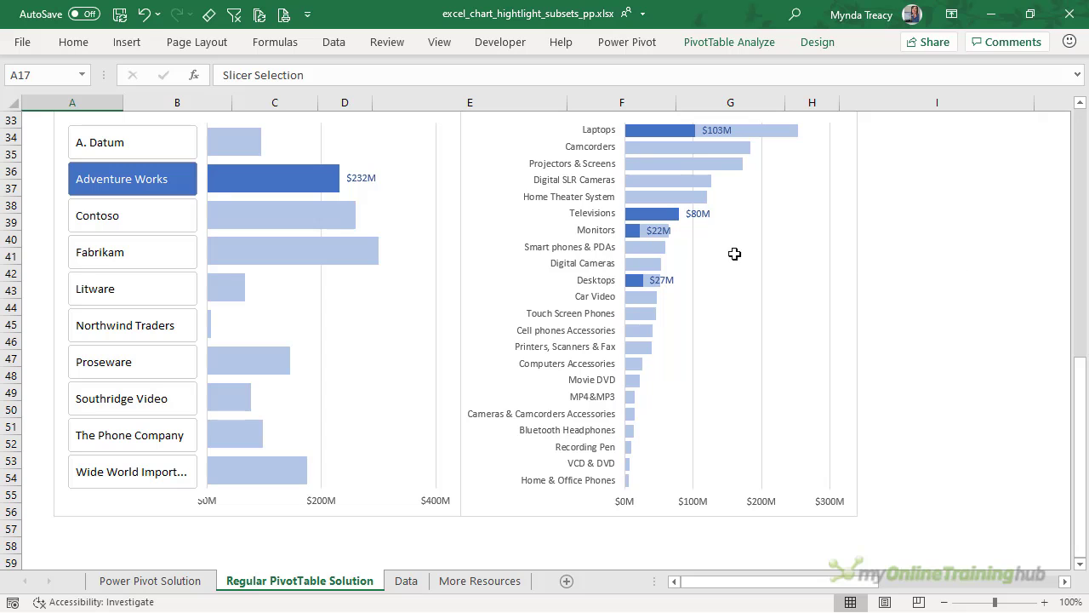
left_click(128, 223)
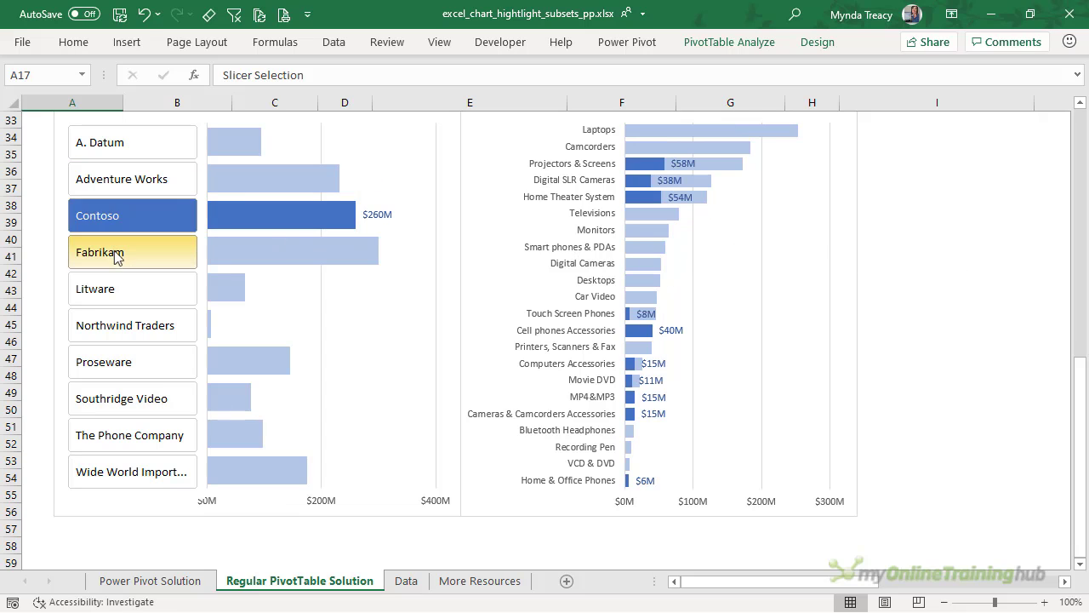
left_click(117, 255)
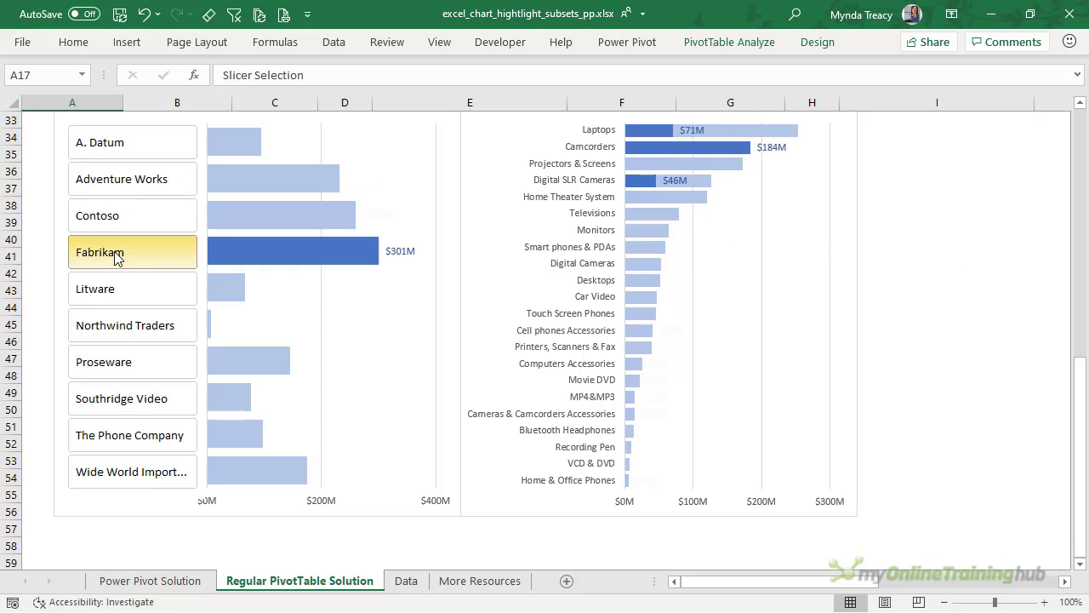
left_click(133, 367)
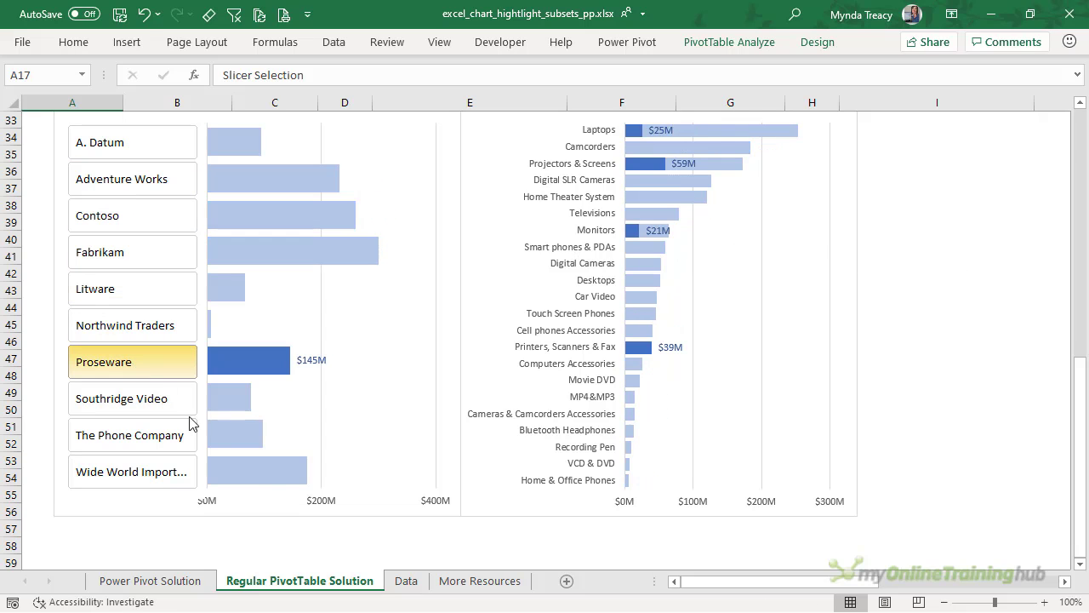
left_click(277, 499)
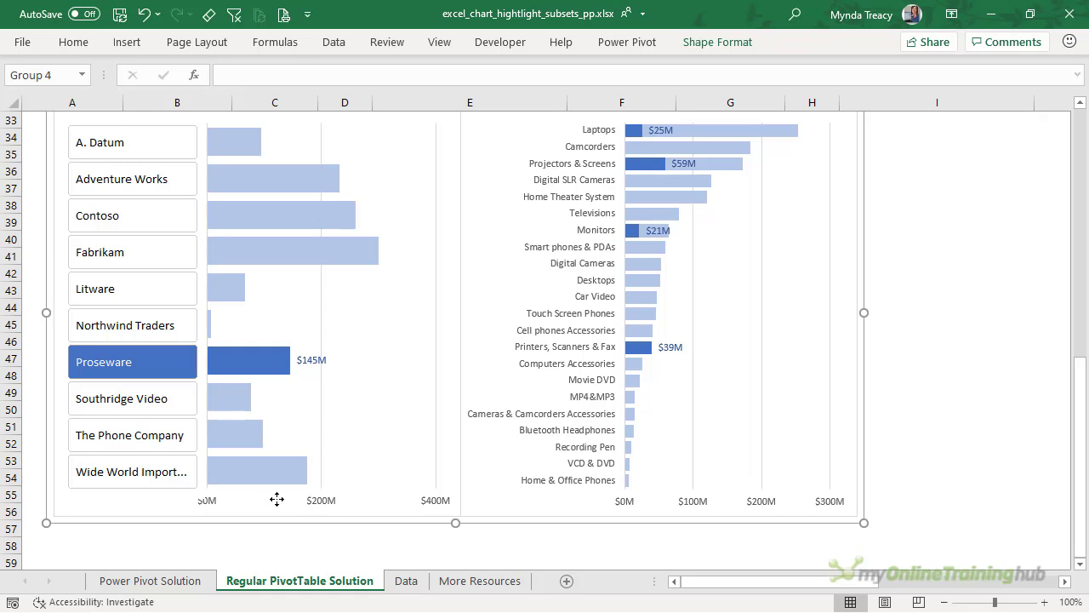